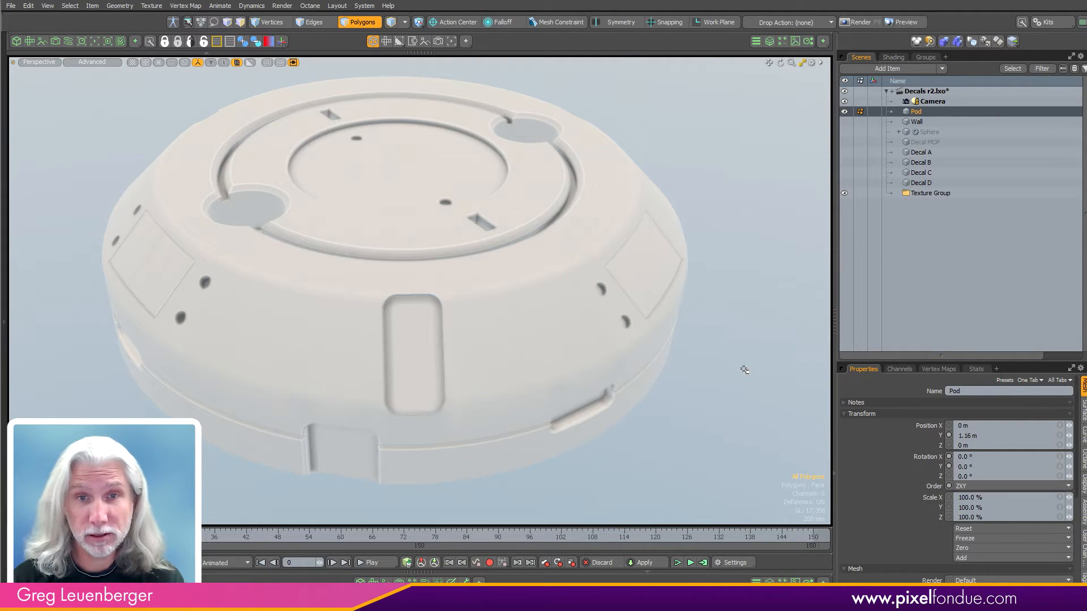
Display the Wall mesh in place of the Pod and examine the whole panel from a distance.
left_click_drag(561, 325, 553, 334, "alt")
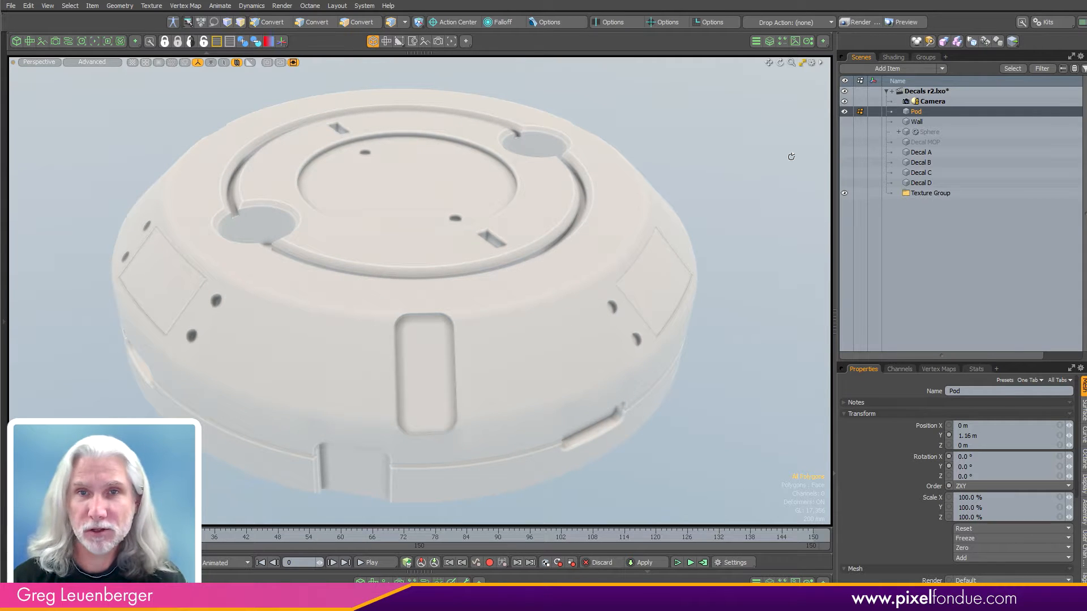
left_click(881, 121)
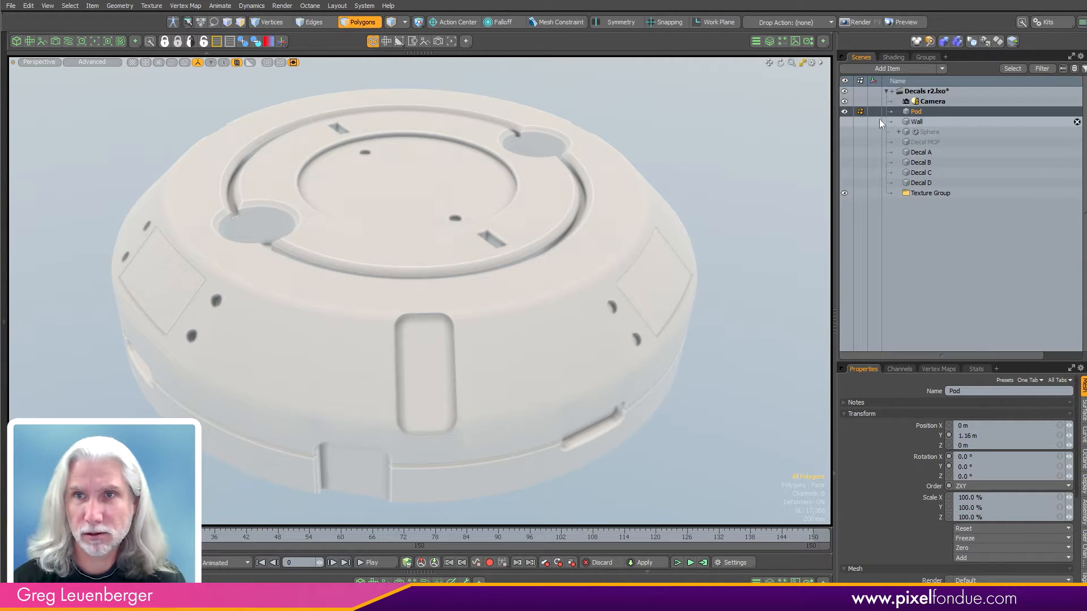
left_click(844, 121)
left_click(842, 112)
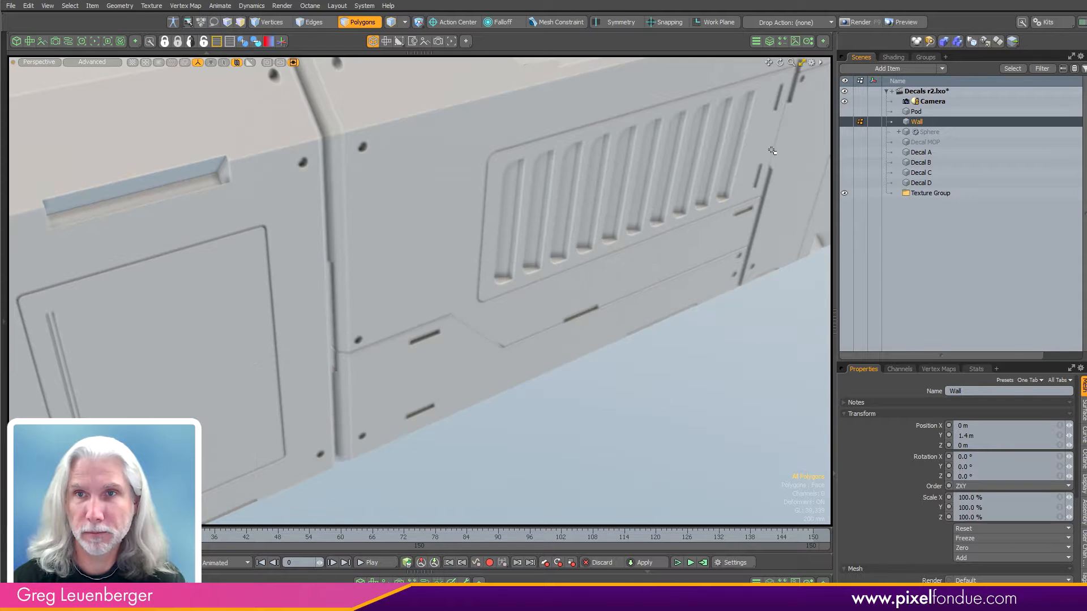
scroll(651, 170, "down", 3)
left_click_drag(645, 170, 591, 187, "alt")
scroll(592, 186, "down", 2)
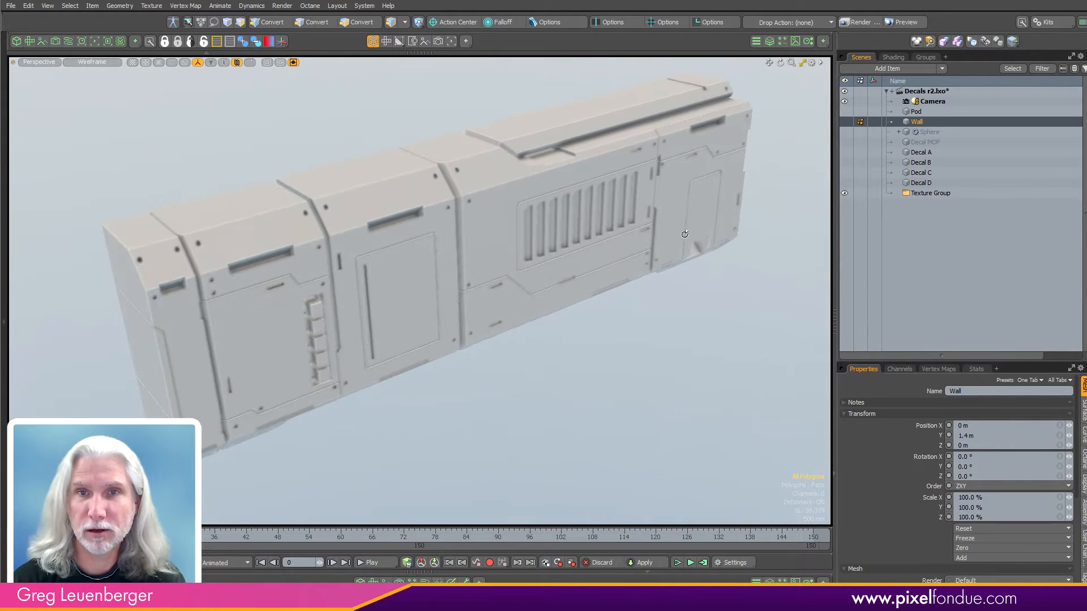
Display the Pod instead of the Wall and inspect the round hole and its surrounding edges up close.
left_click(912, 112)
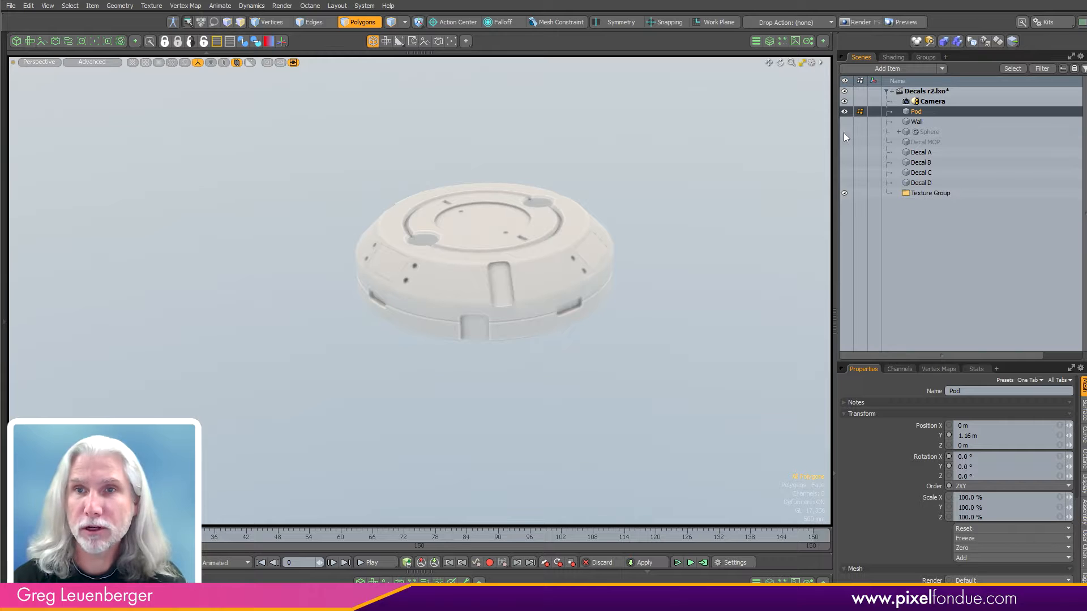
left_click_drag(491, 279, 607, 262, "ctrl+alt")
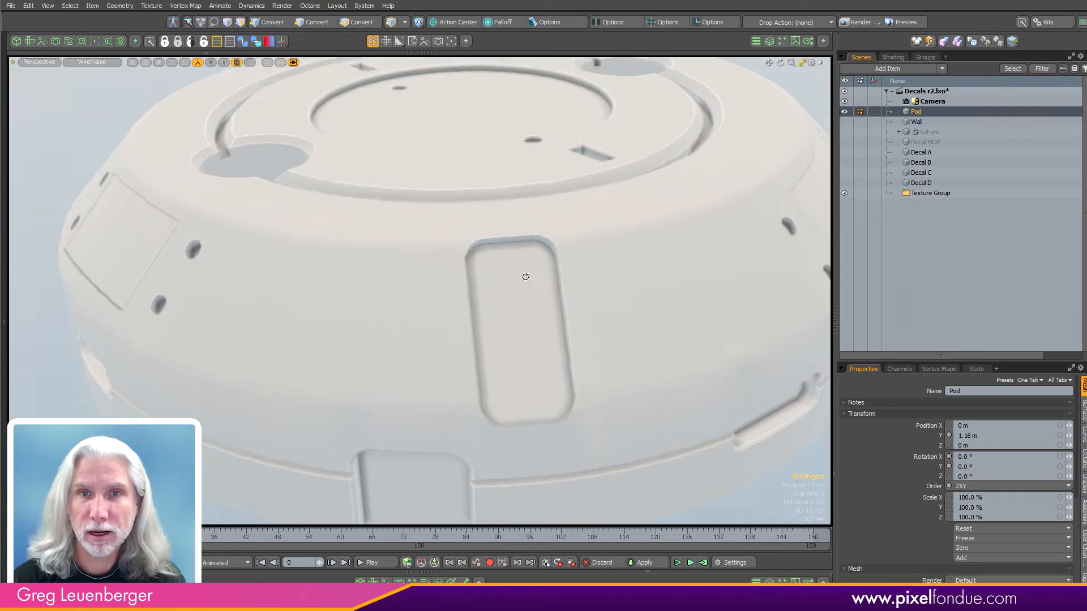
left_click_drag(526, 276, 701, 170, "alt")
key("2")
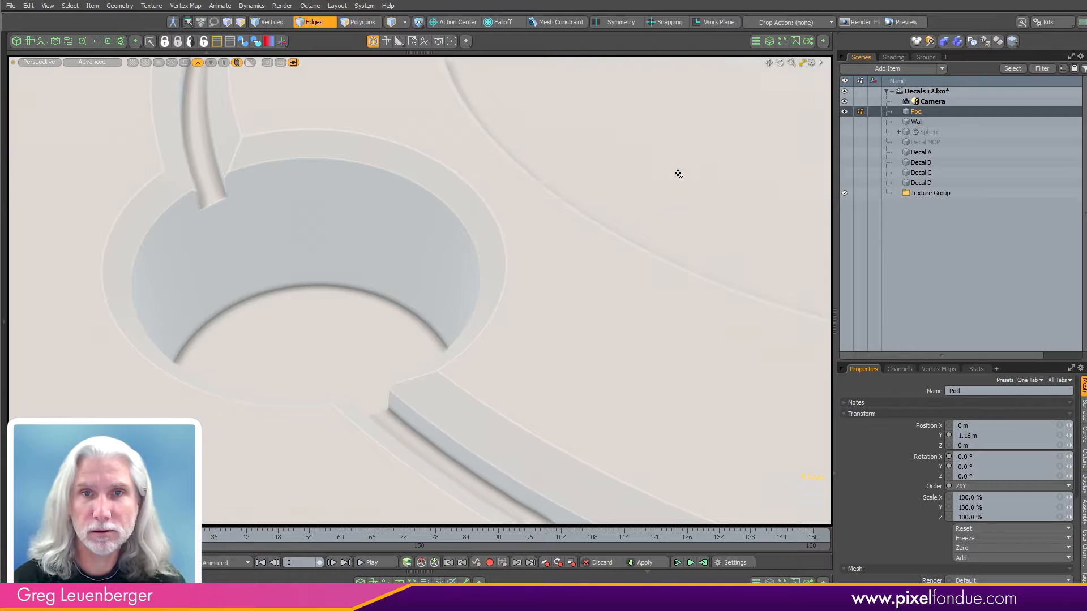
mouse_move(498, 249)
left_mouse_down()
mouse_move(682, 250)
mouse_move(522, 267)
mouse_move(611, 238)
mouse_move(494, 347)
mouse_move(603, 186)
mouse_move(583, 330)
mouse_move(651, 226)
mouse_move(729, 185)
mouse_move(320, 259)
mouse_move(692, 323)
mouse_move(616, 256)
left_mouse_up()
left_click(526, 242, "ctrl")
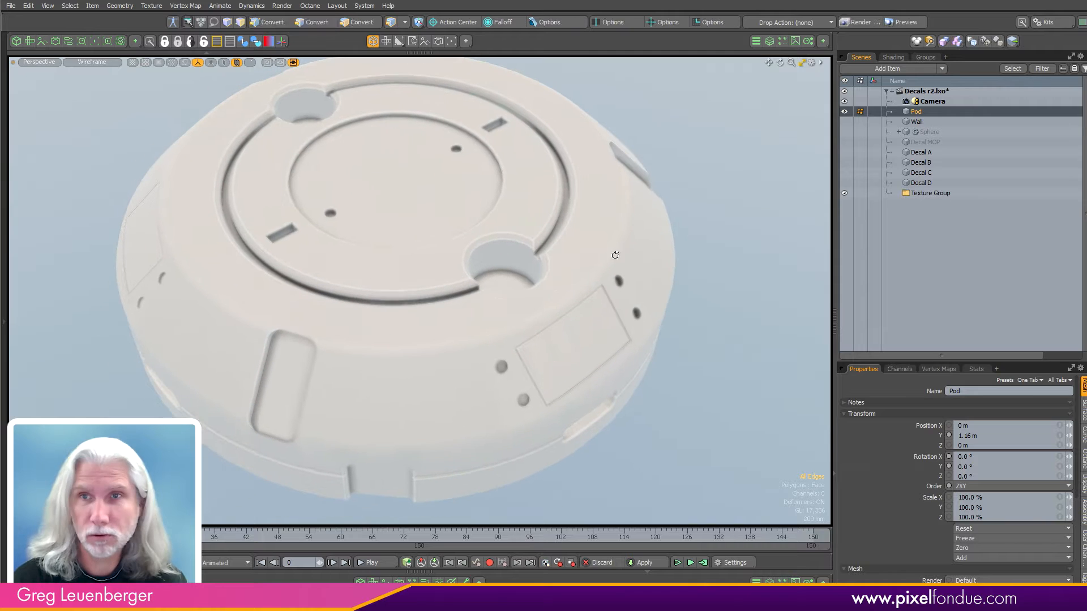
Show only the Wall mesh again and examine its full length.
left_click(916, 121)
left_click(844, 121)
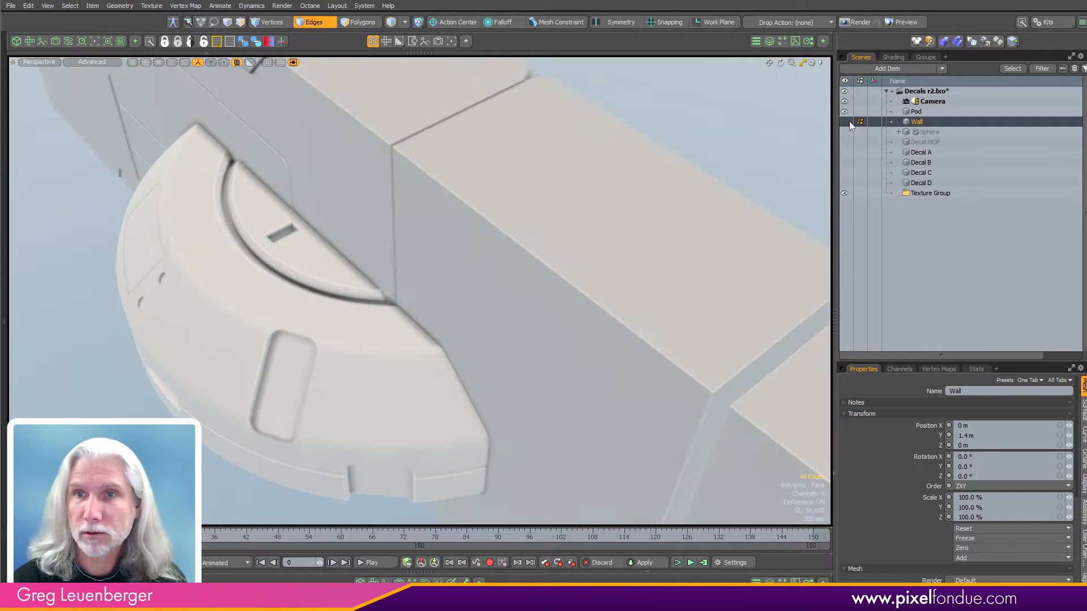
left_click(844, 112)
left_click_drag(623, 255, 351, 357, "alt")
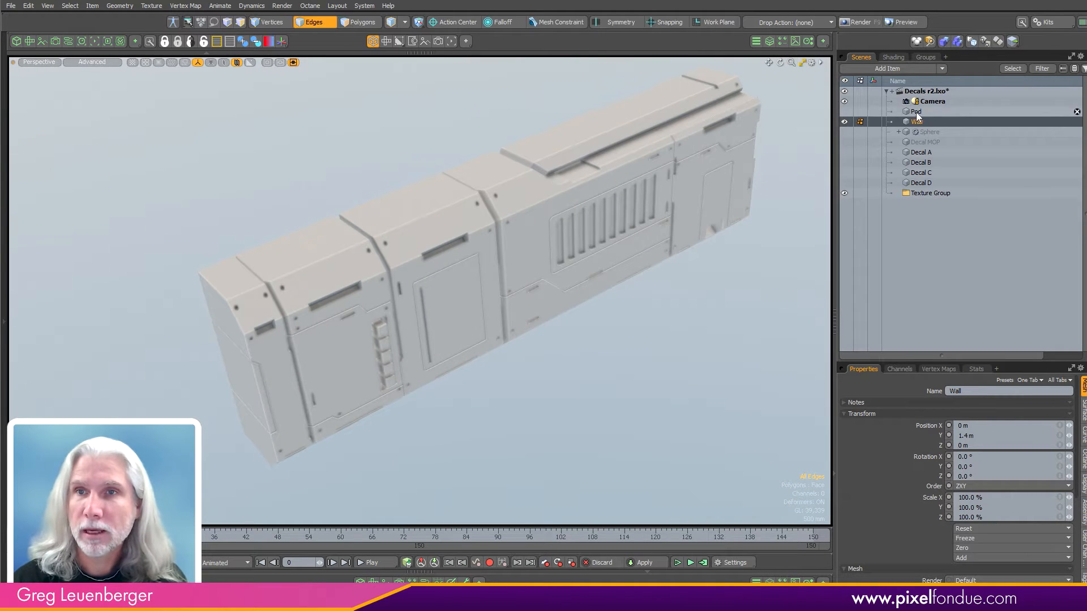
Hide the Wall and Pod, display only Decal A, and view its plane framed in item mode.
left_click(917, 112)
left_click(845, 121)
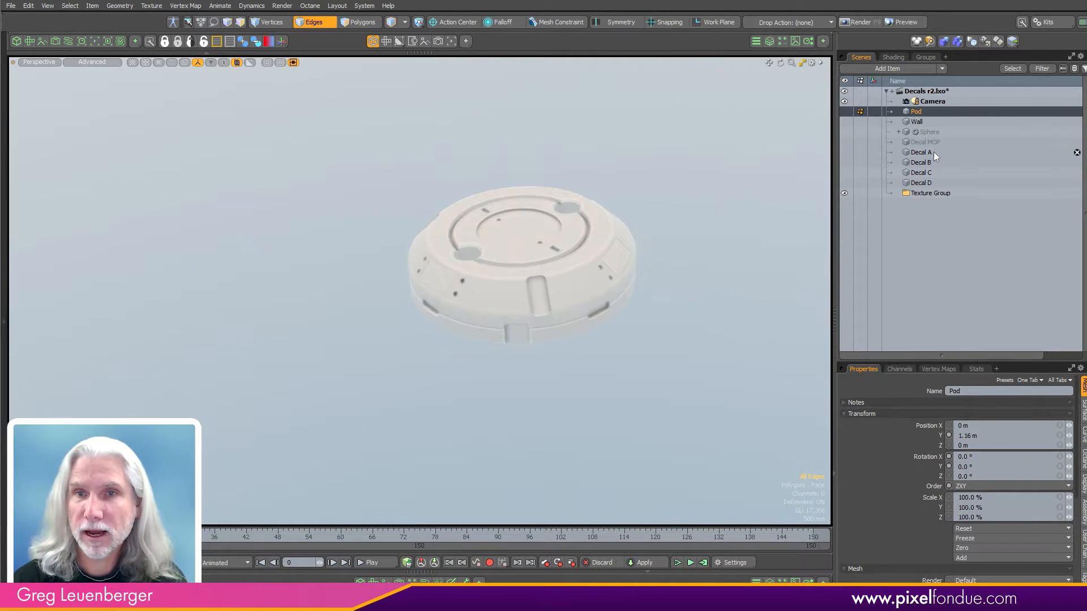
left_click(933, 152)
left_click(845, 153)
key("a")
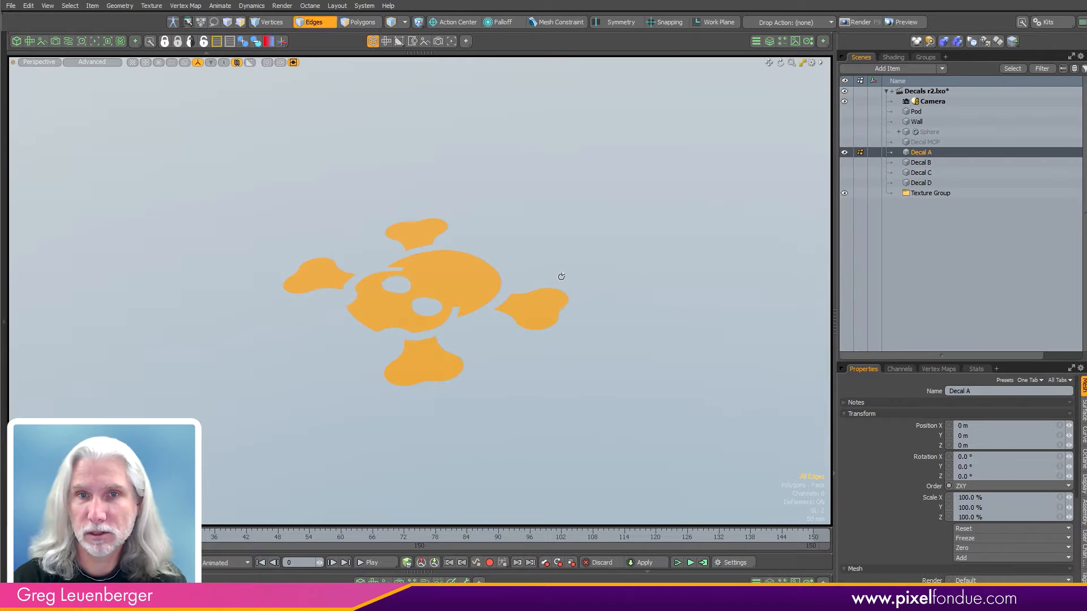
key("5")
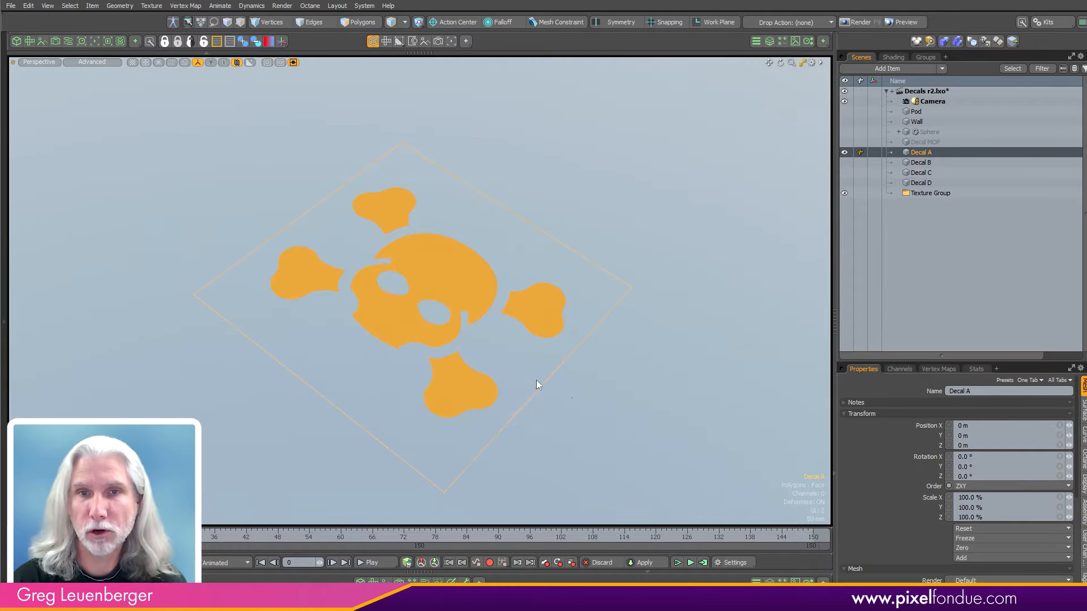
left_click_drag(537, 385, 680, 182, "alt")
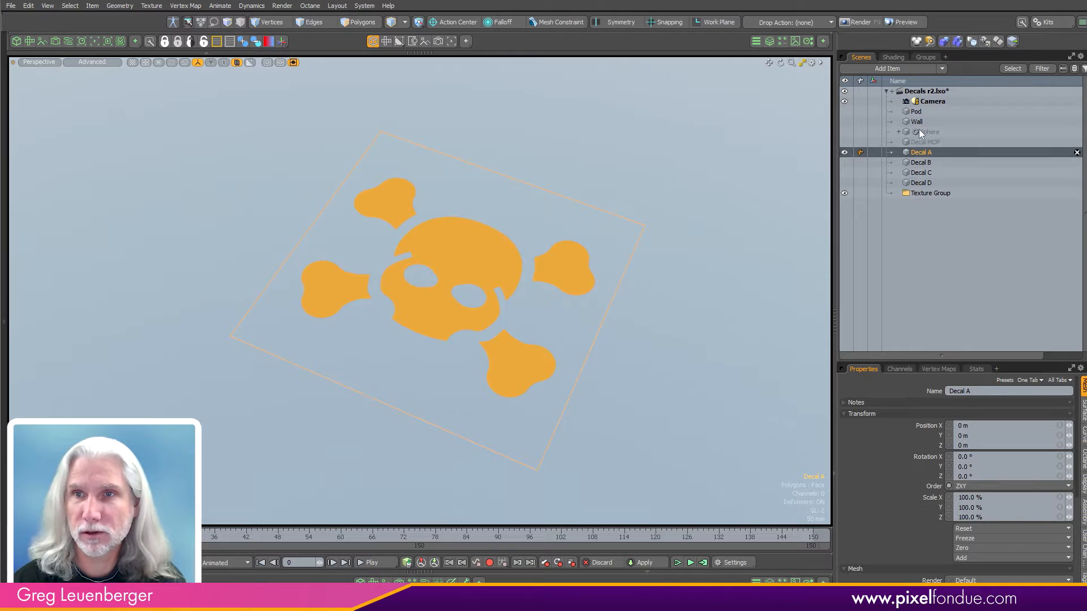
Expand the Decal A material group in the shader tree and turn off its diffuse color and stencil image layers.
left_click(894, 57)
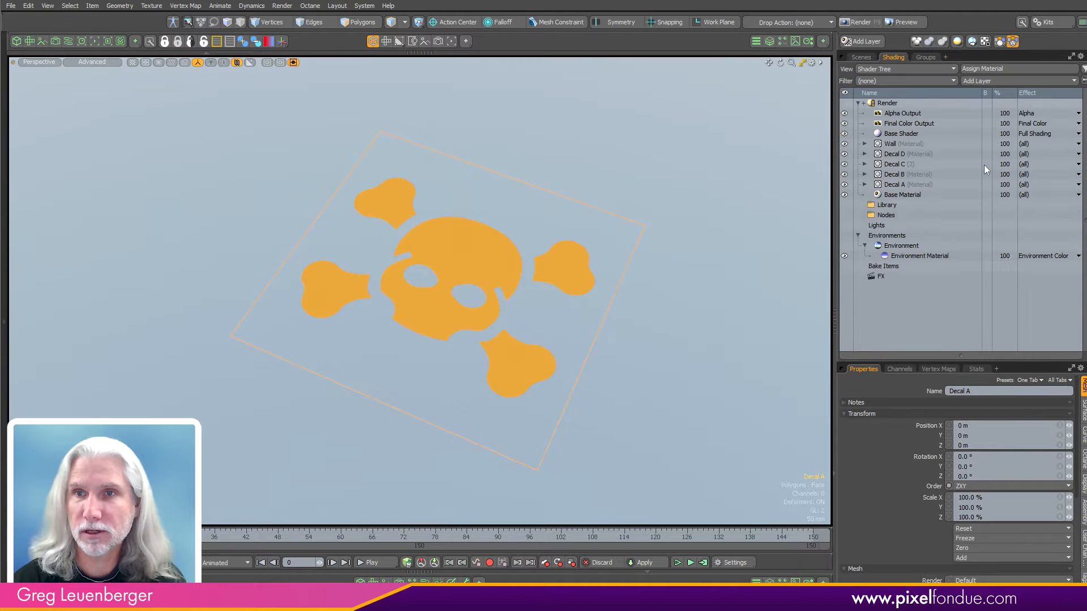
left_click(864, 184)
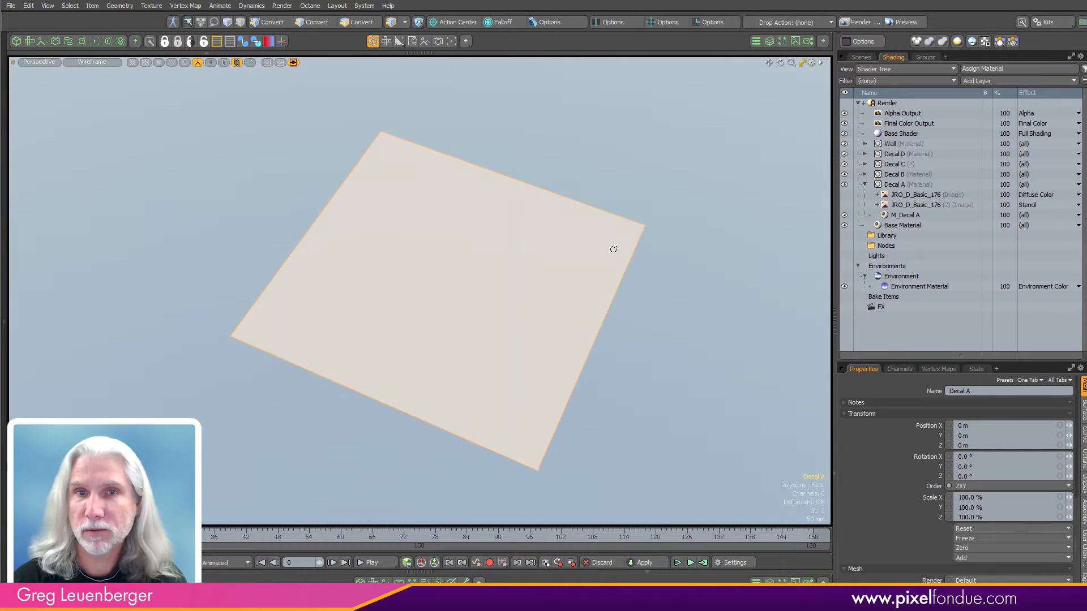
left_click_drag(614, 249, 604, 273, "alt")
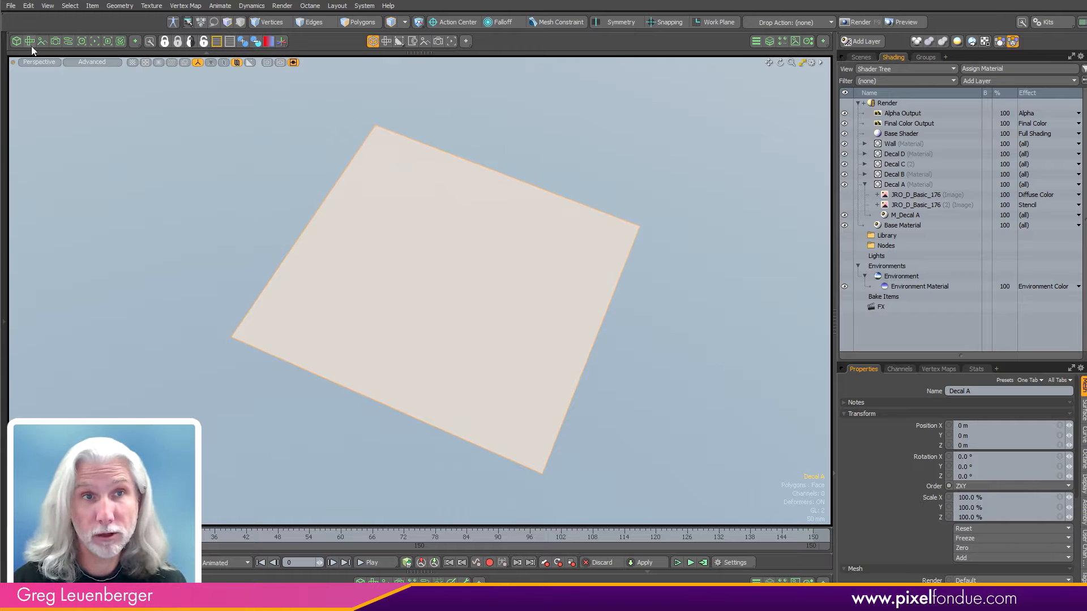
Open the UV view, display Decal A's Texture UV map, and return to the full 3D view.
left_click(30, 43)
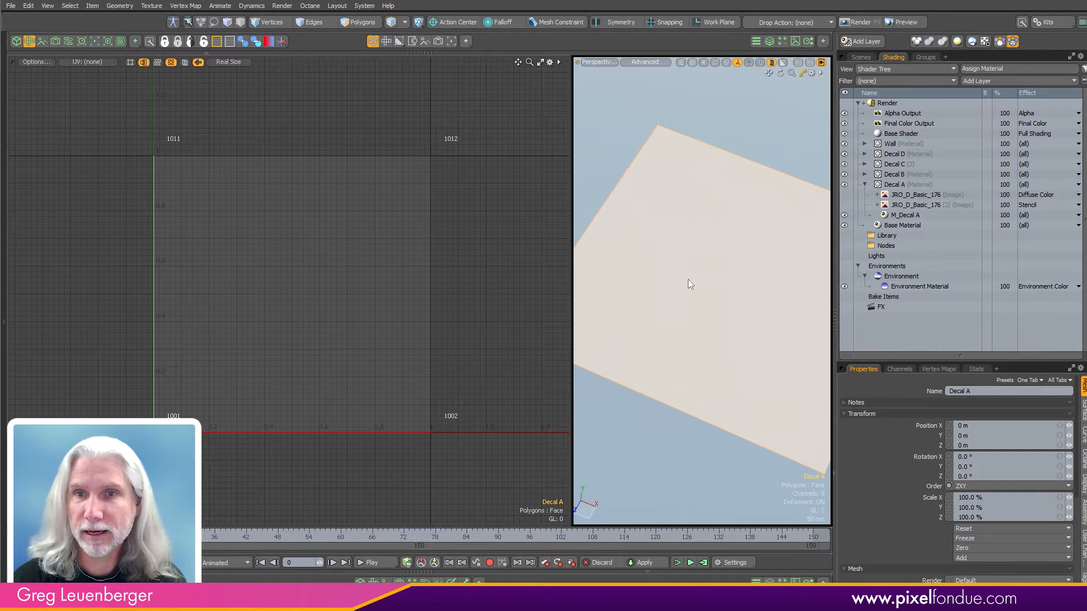
key("p")
left_click(727, 248)
left_click(702, 250)
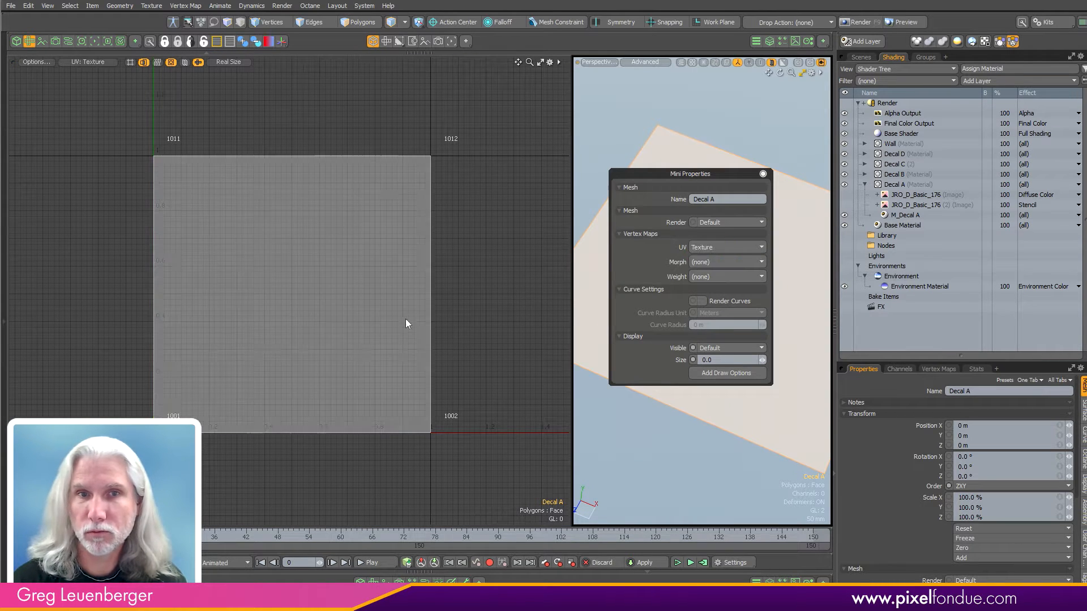
left_click(763, 174)
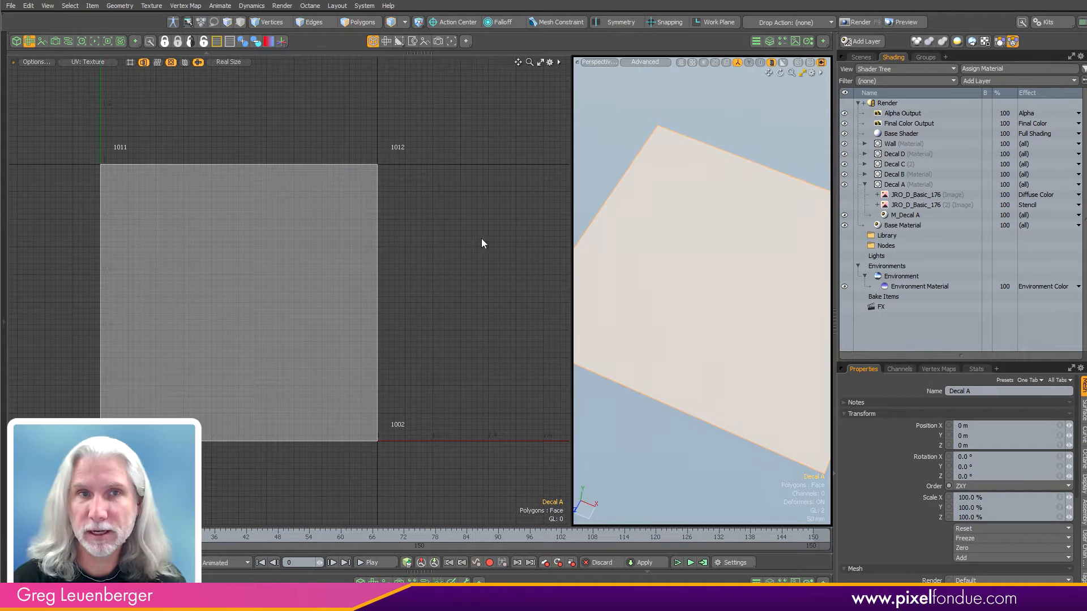
left_click(30, 42)
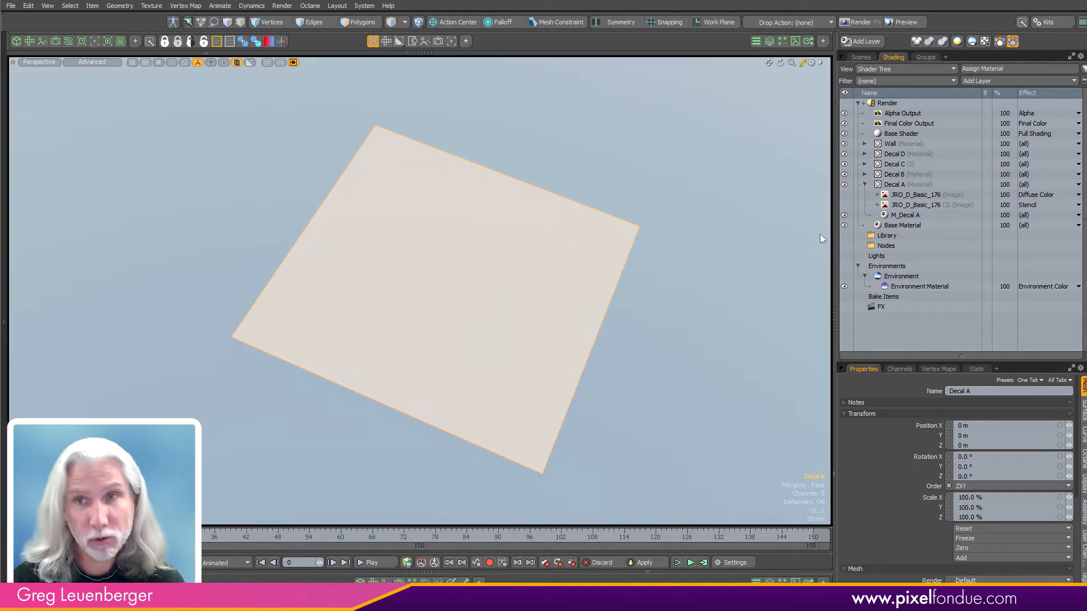
Turn on Decal A's JRO_D_Basic_176 diffuse color image and the matching stencil image layer.
left_click(909, 195)
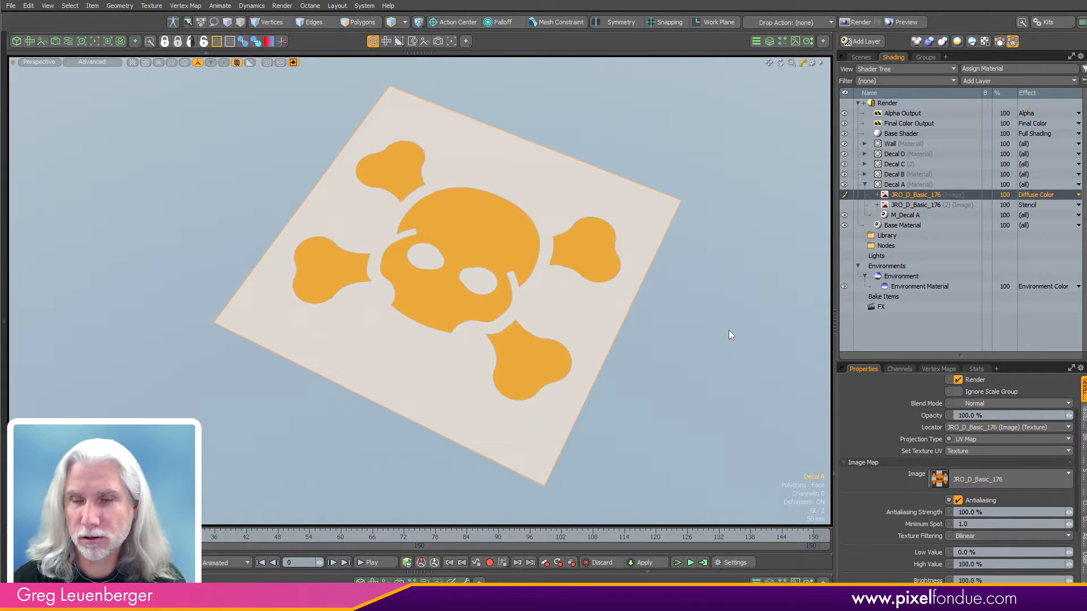
left_click(917, 204)
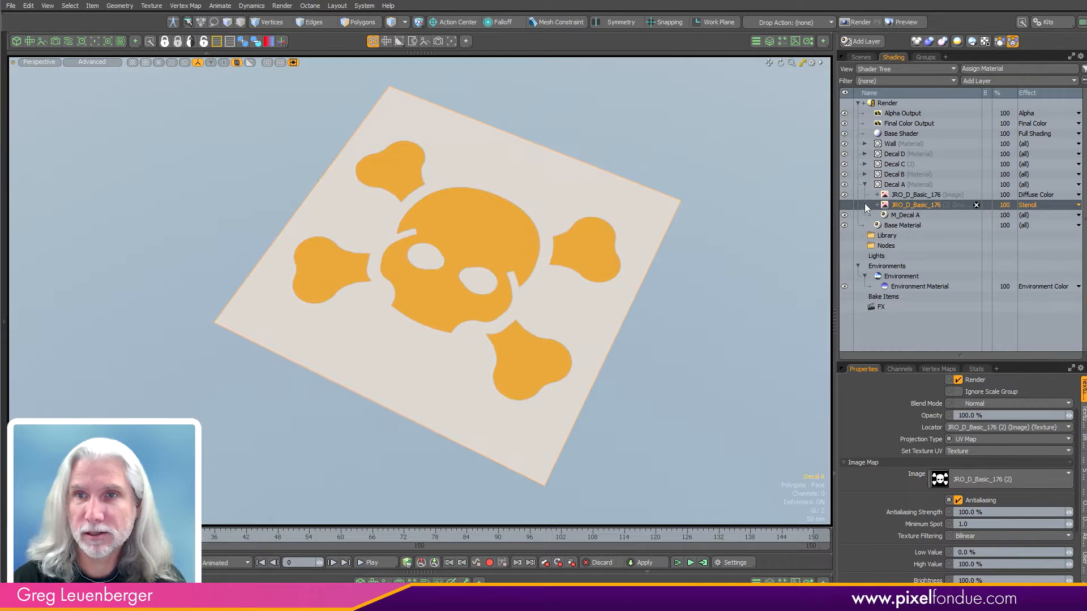
left_click(844, 204)
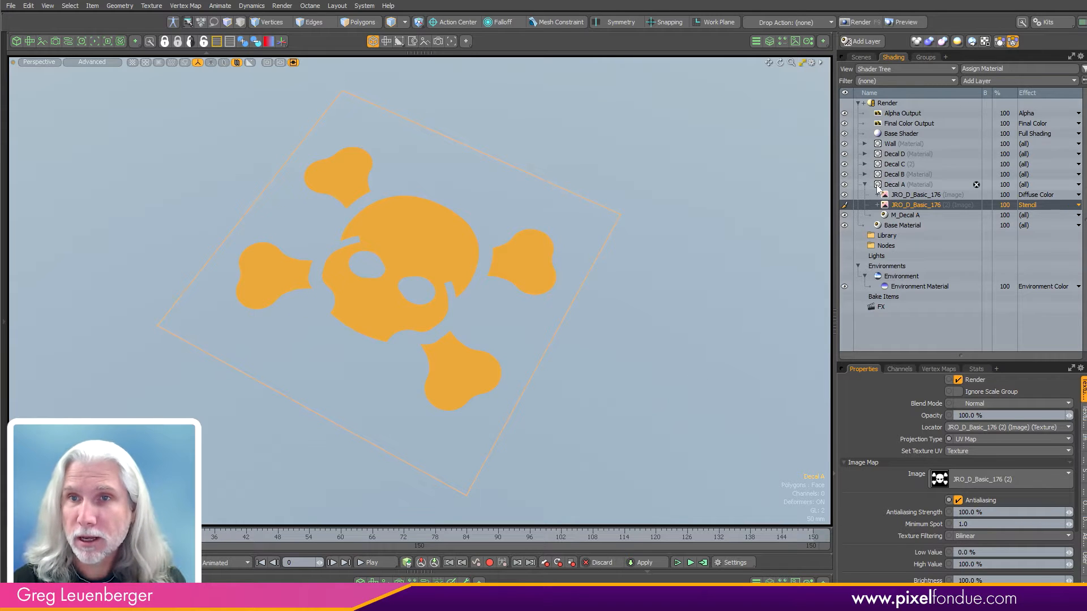
Hide Decal A and display and select the Decal B item instead.
left_click(894, 185)
left_click(862, 58)
left_click(844, 152)
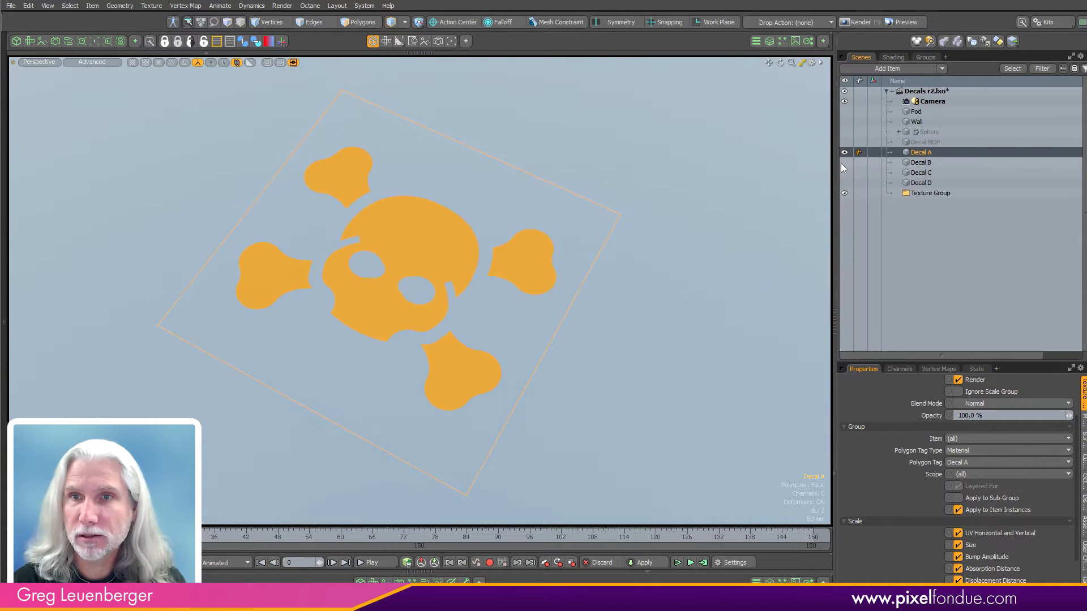
left_click(844, 162)
left_click(921, 163)
Inspect the JRO_D_Stop Warning Plate RGBA image layer in Decal B's material group, keeping the other decal groups collapsed.
left_click(894, 57)
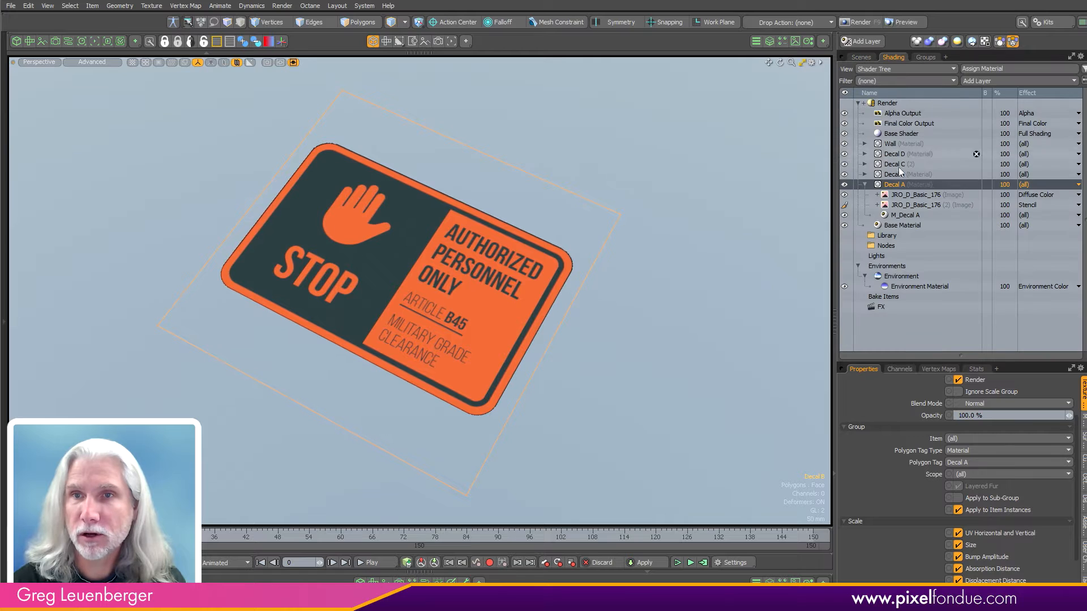
left_click(865, 184)
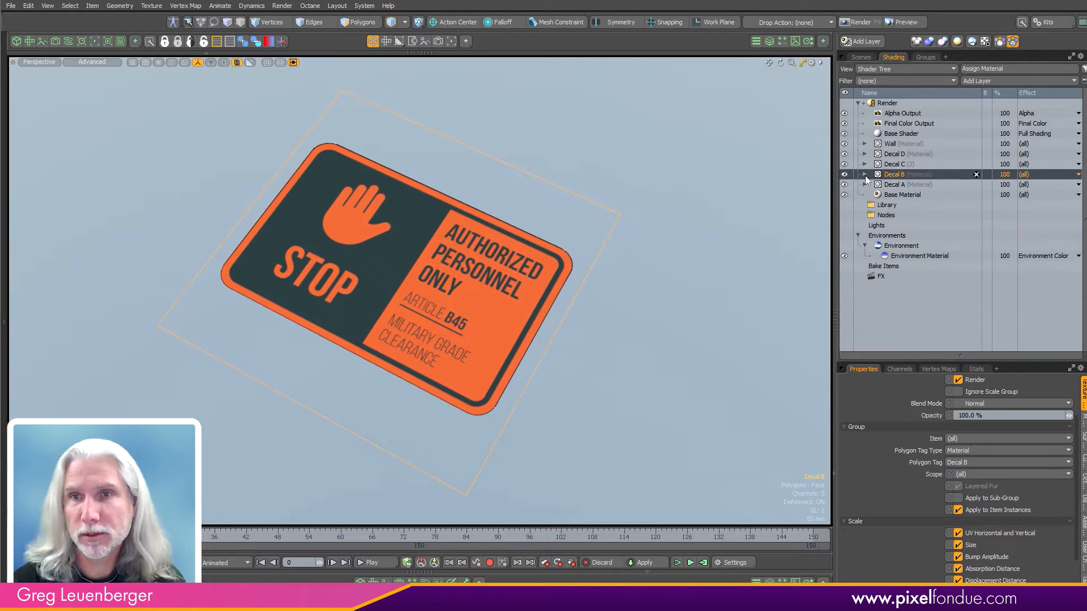
left_click(865, 175)
left_click(928, 185)
left_click_drag(635, 300, 635, 344, "alt")
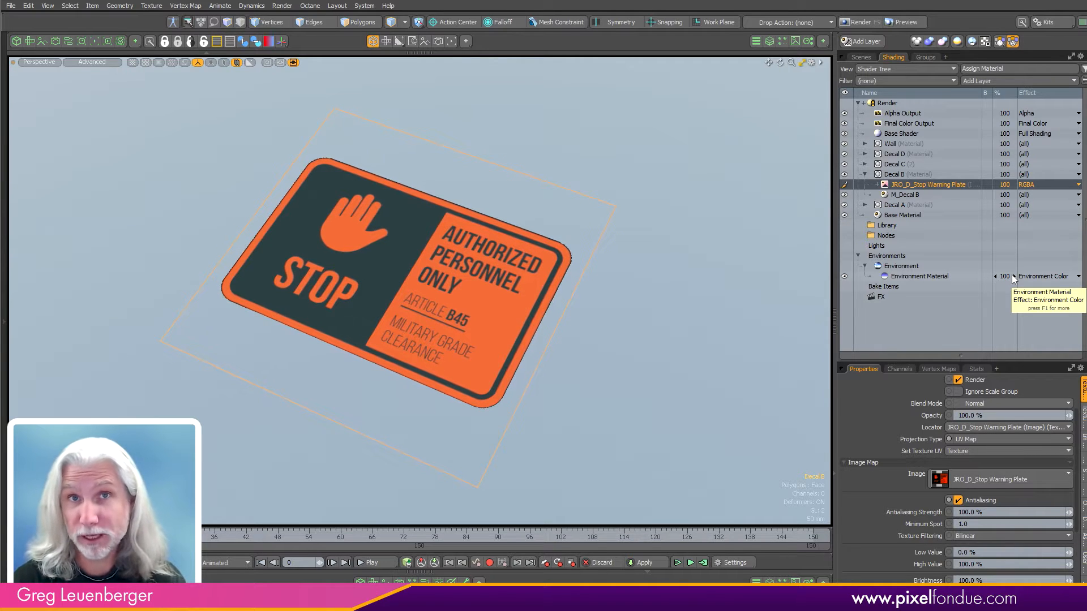
left_click_drag(369, 344, 472, 371, "alt")
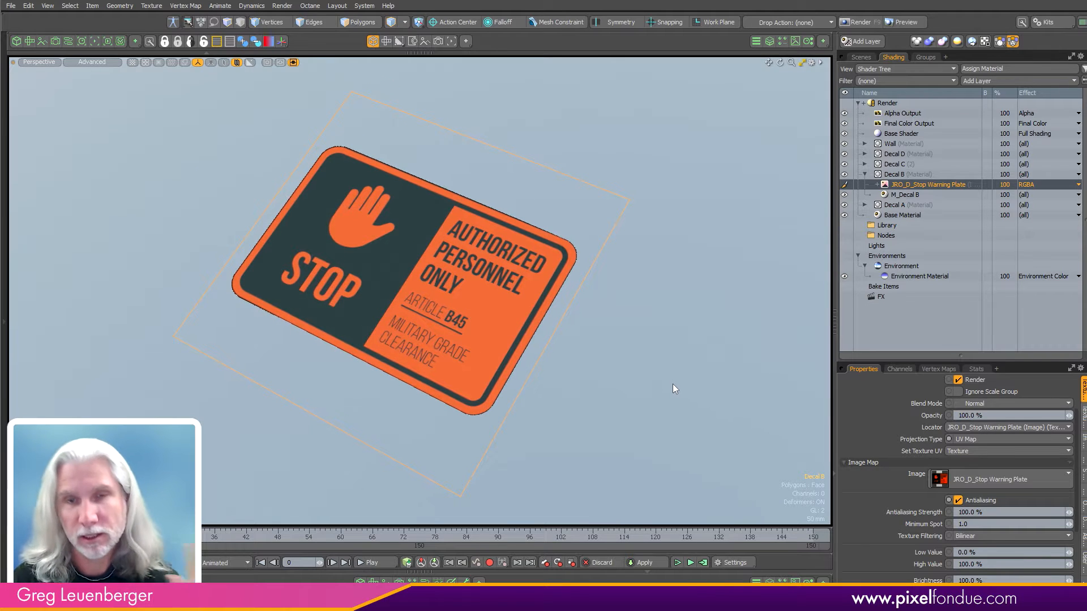
left_click(894, 174)
left_click(866, 173)
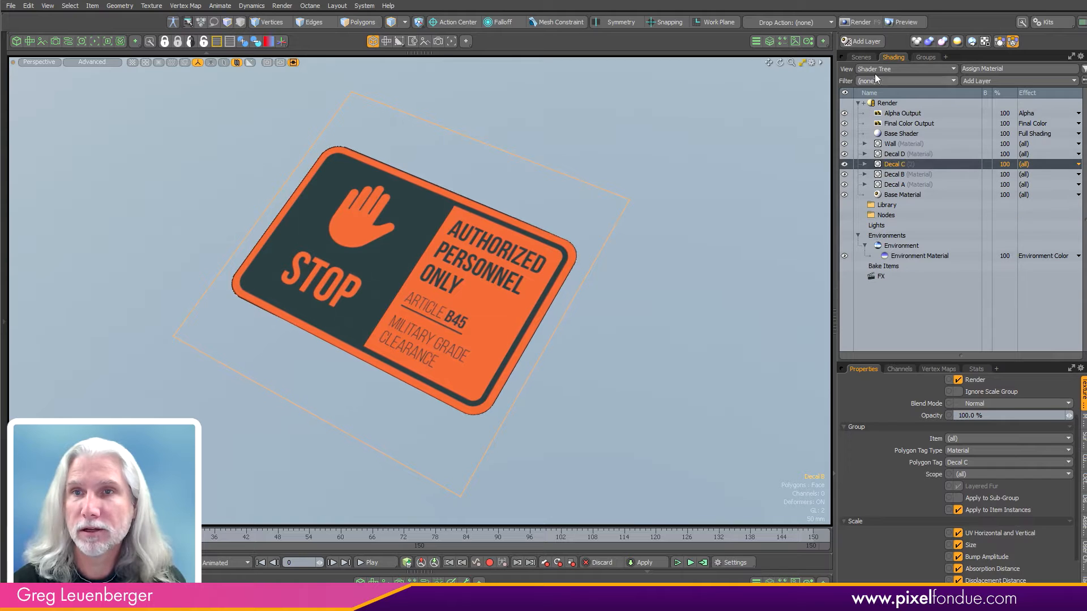
Display Decal C in place of Decal B and examine its surface detail from a new angle.
left_click(861, 57)
left_click(844, 163)
left_click(917, 172)
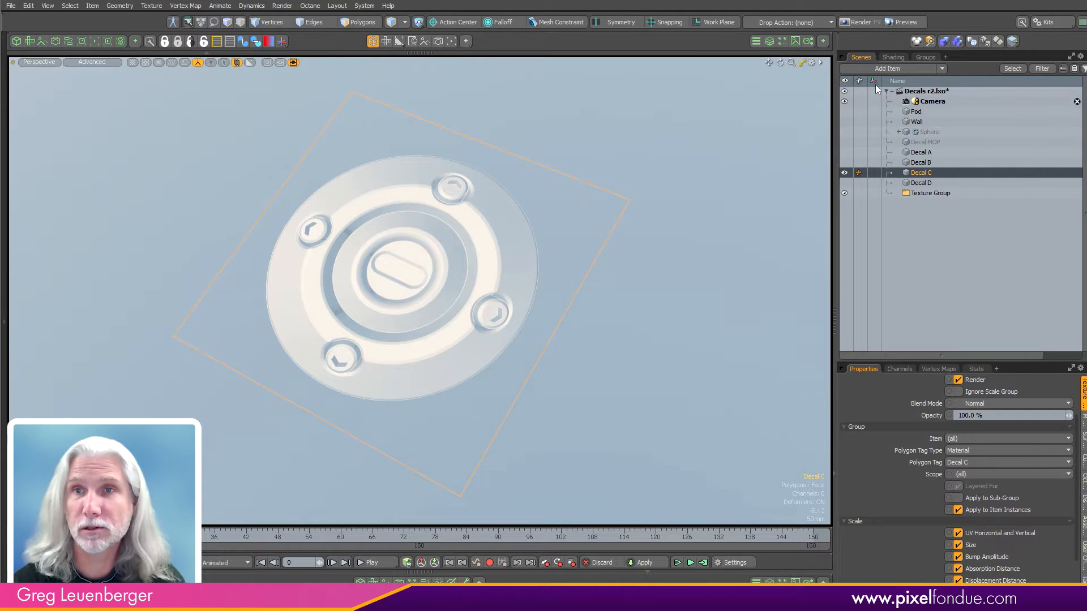
left_click(893, 57)
mouse_move(456, 384)
left_mouse_down("alt")
mouse_move(389, 295)
mouse_move(359, 364)
mouse_move(334, 365)
mouse_move(674, 177)
mouse_move(396, 505)
mouse_move(675, 398)
mouse_move(325, 289)
mouse_move(574, 243)
mouse_move(350, 259)
mouse_move(566, 238)
left_mouse_up("alt")
scroll(390, 295, "up", 5)
scroll(325, 289, "down", 3)
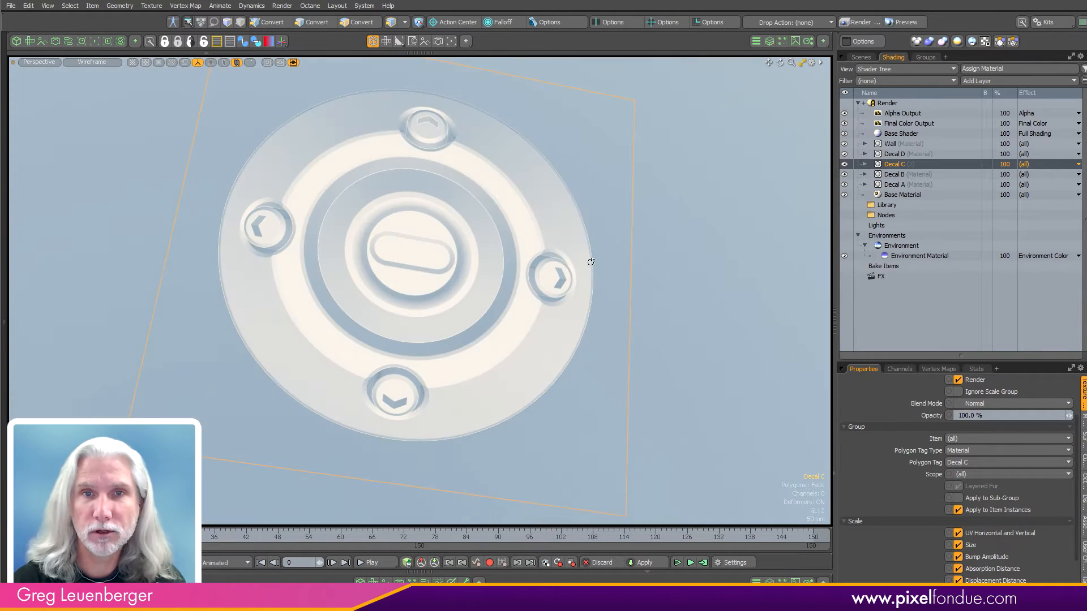
Expand the Decal C material group and preview its normal map image 25 in the image viewer.
left_click(865, 164)
left_click(902, 186)
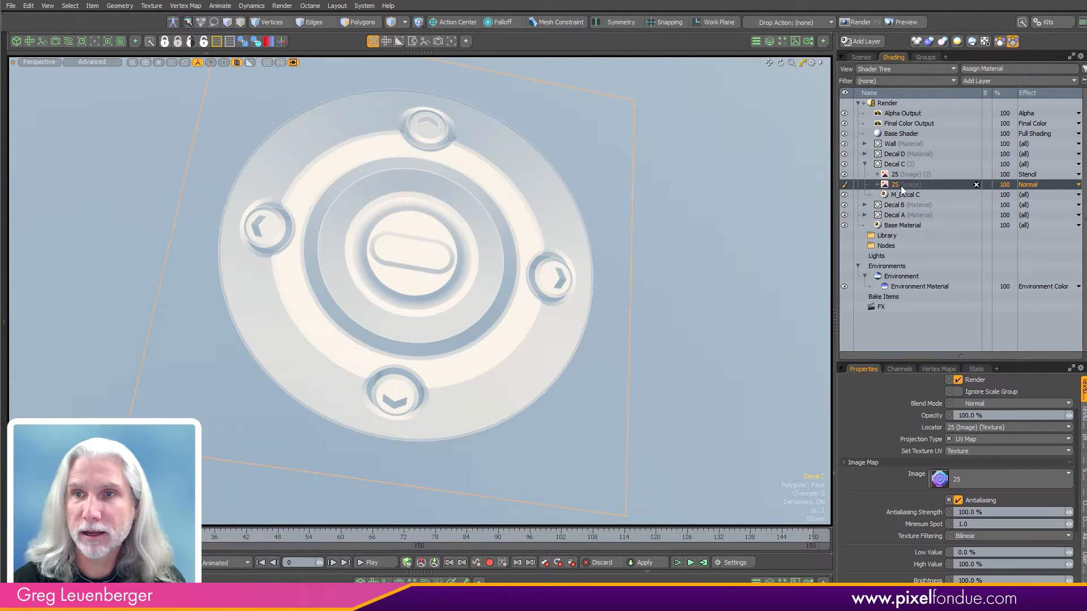
double_click(903, 186)
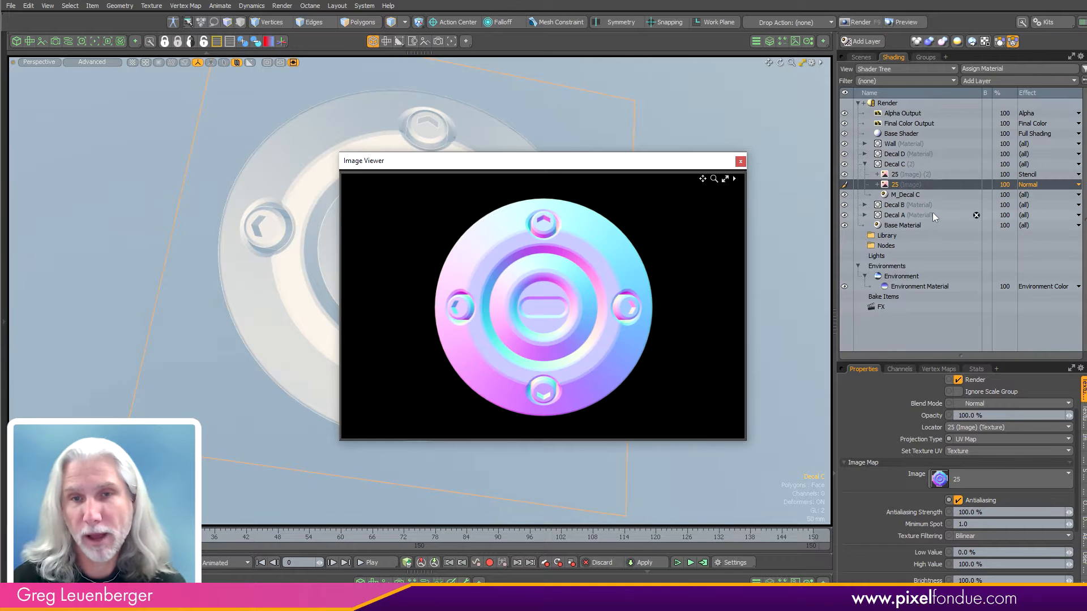
left_click(741, 162)
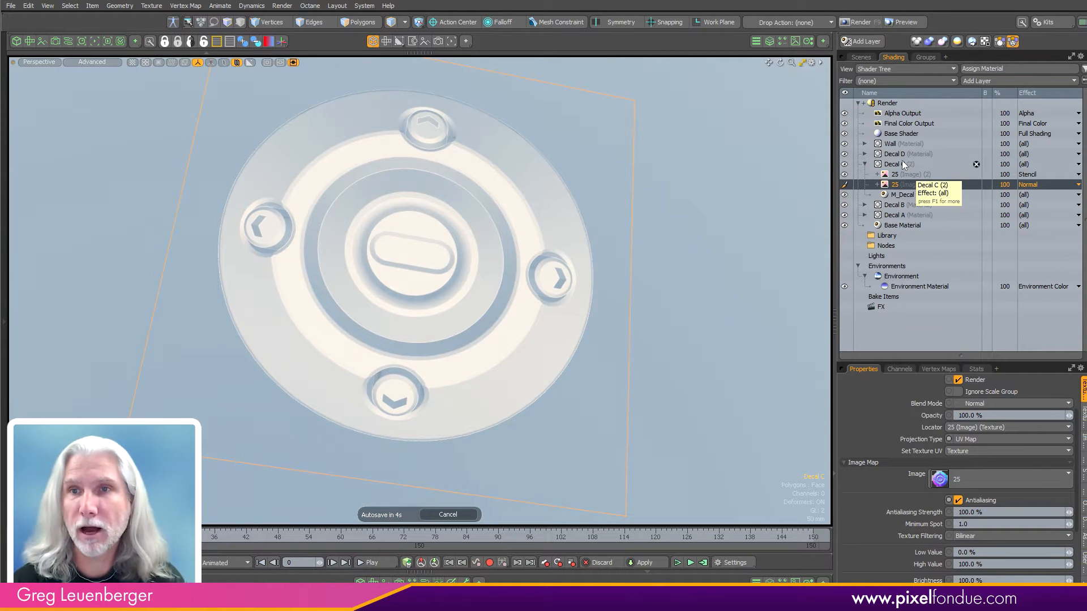
Review the stencil image 25 layer's properties in the Decal C group, toggle its visibility and collapse the group.
left_click(908, 174)
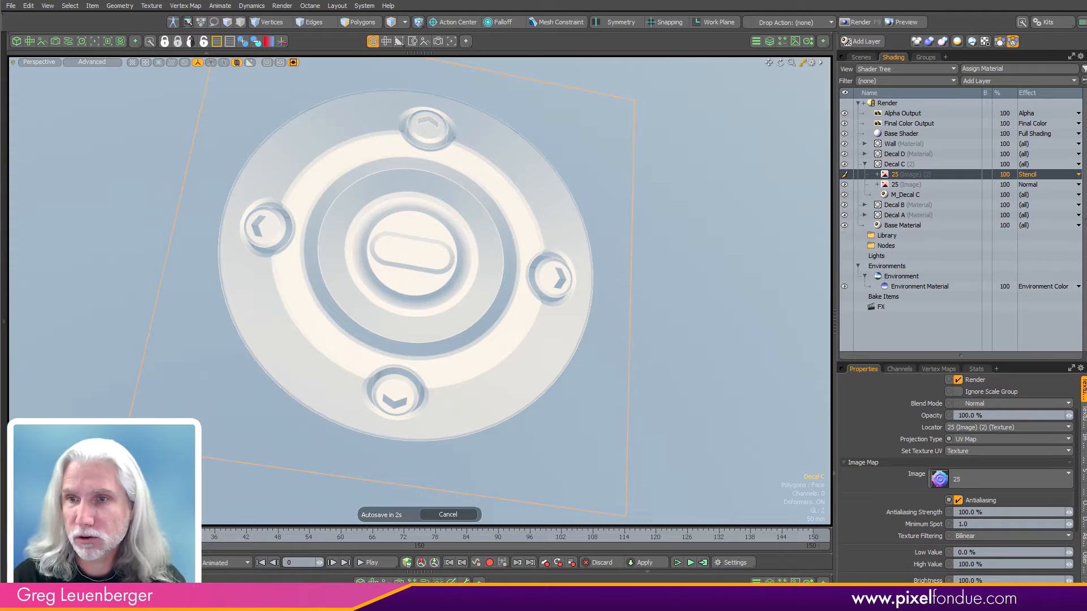
left_click_drag(1043, 363, 1040, 224)
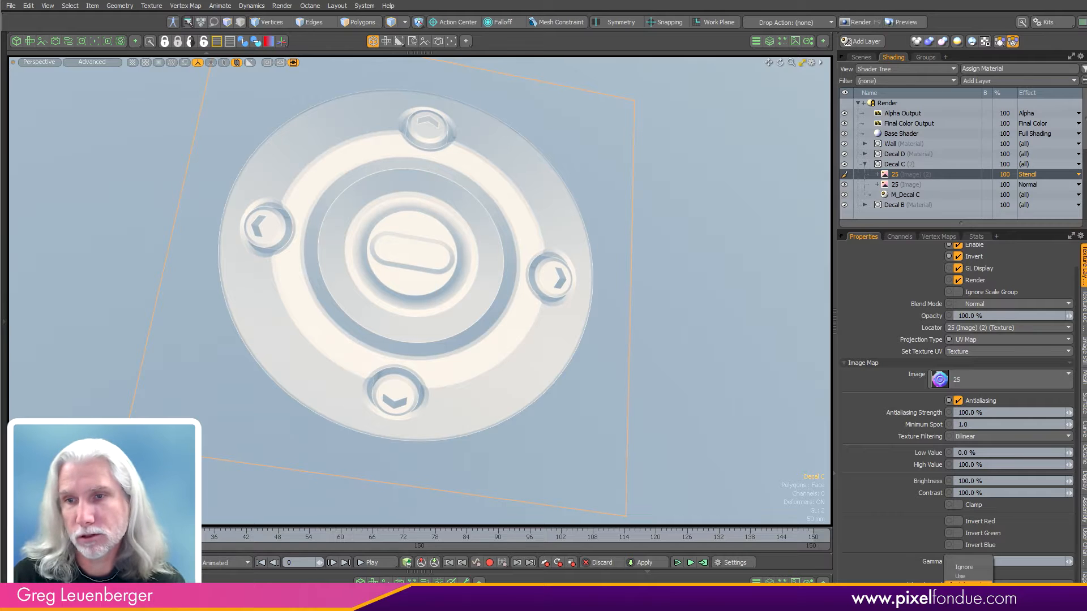
left_click(967, 584)
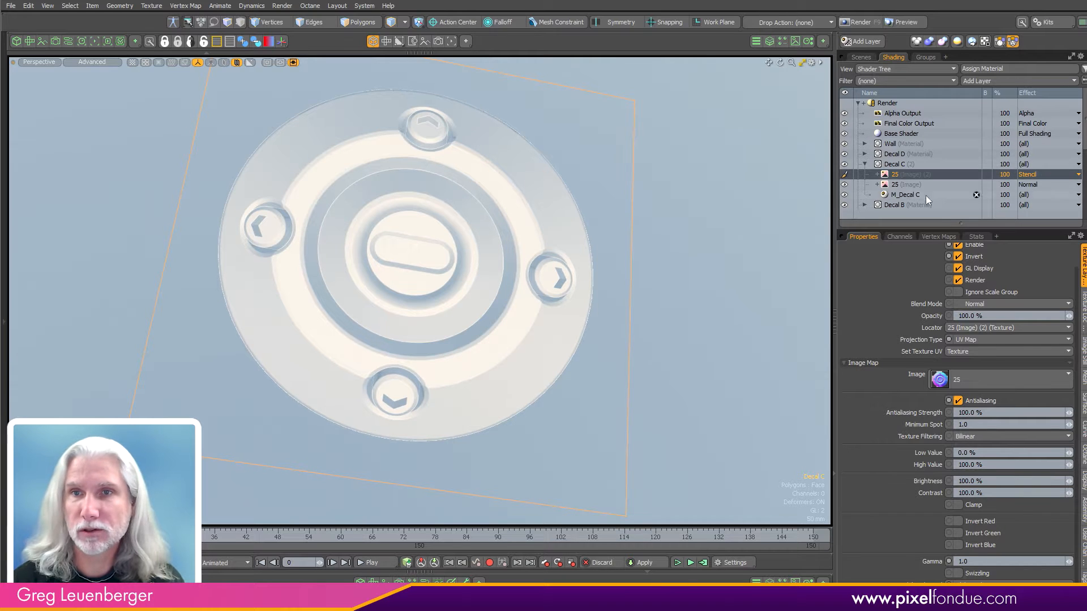
left_click(845, 175)
left_click(844, 175)
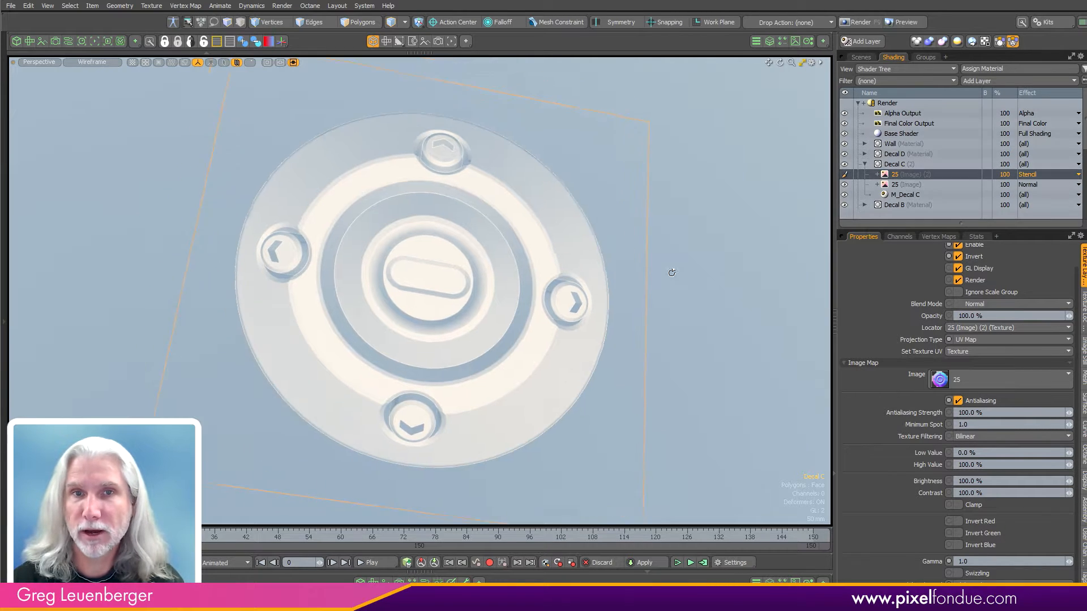
left_click(895, 163)
left_click(864, 164)
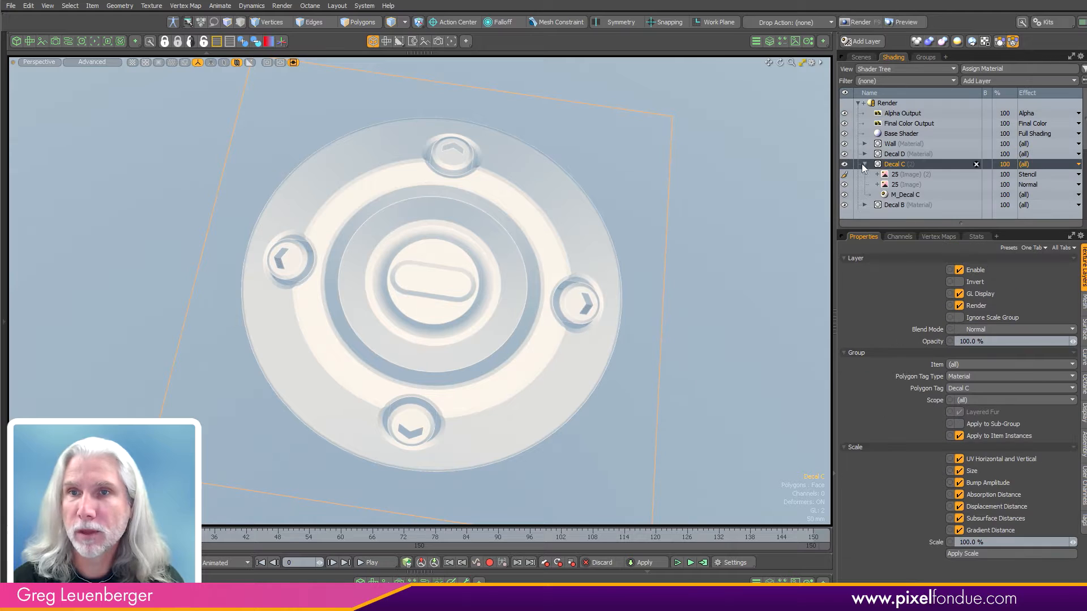
Select the Decal D item and display it in place of Decal C.
left_click(861, 58)
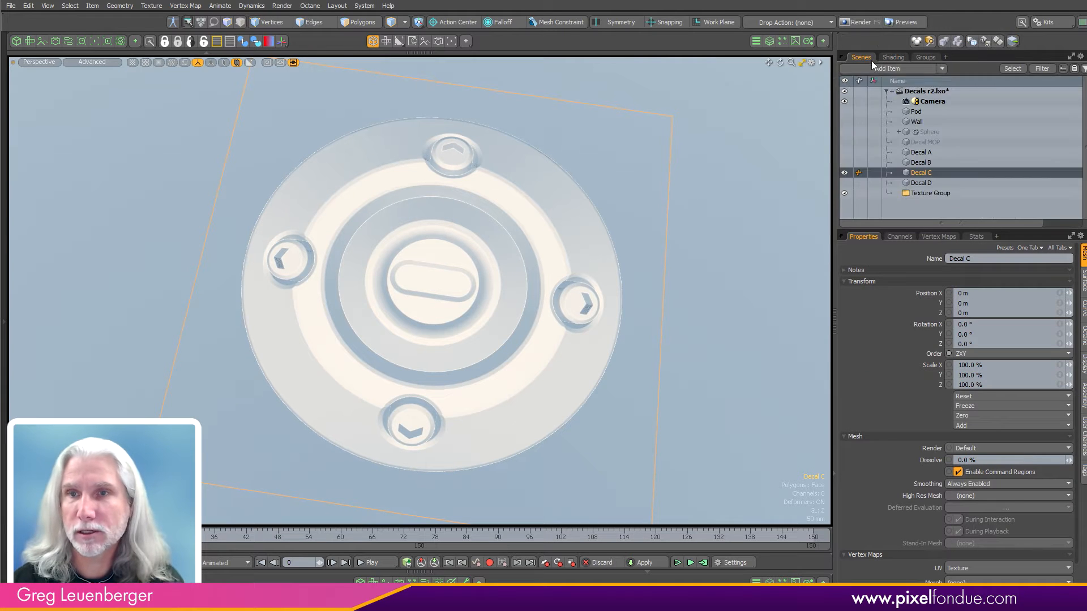
left_click(909, 184)
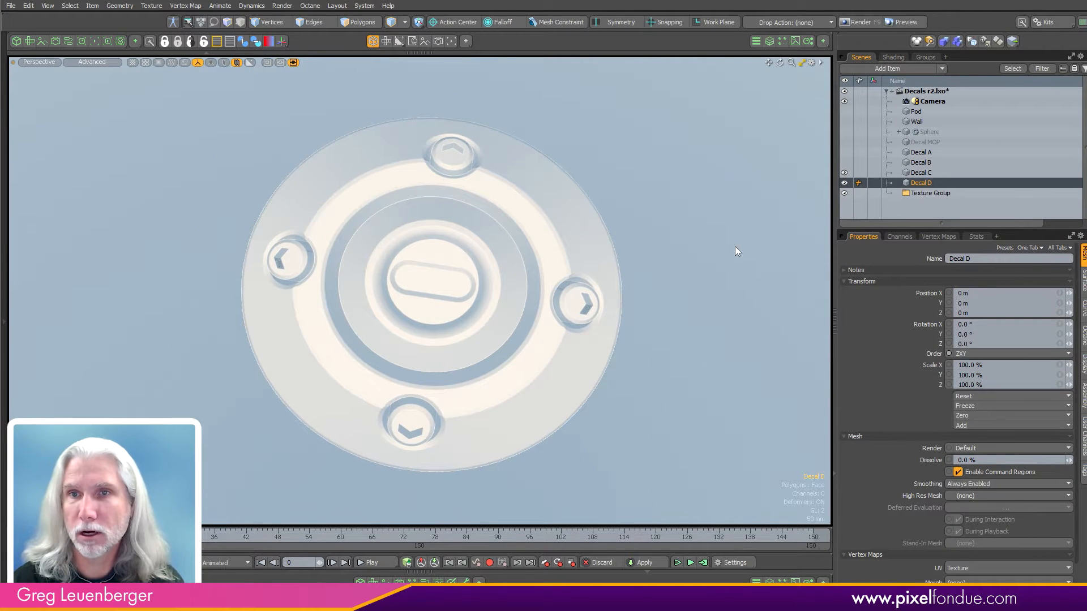
key("shift+h")
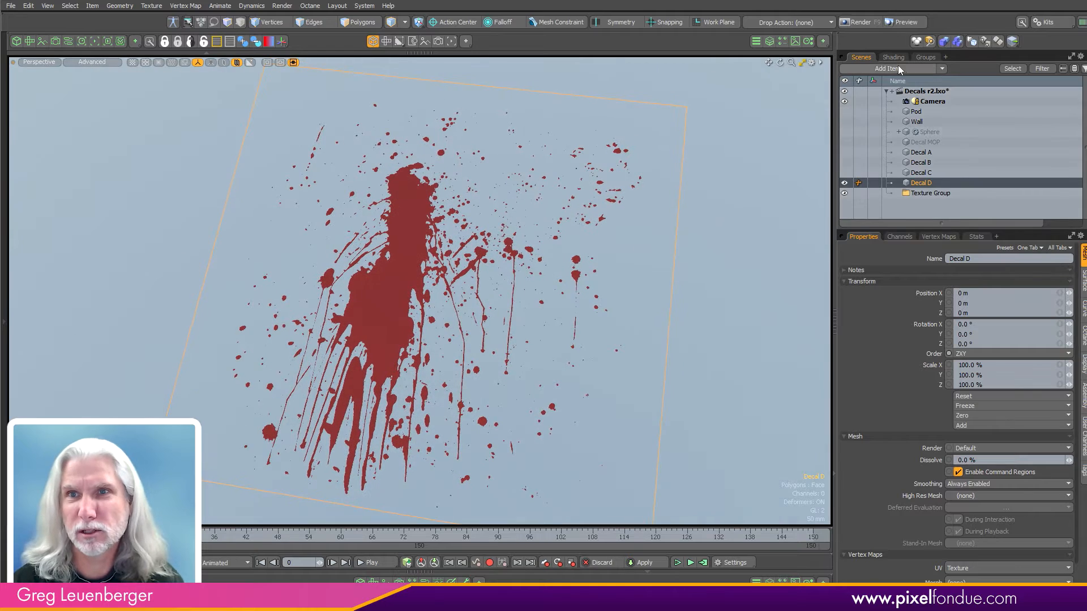
Examine the decals_blood_sgekfhvp image layers in Decal D's material group and the blood splatter surface, then collapse that layer folder.
left_click(893, 58)
left_click(864, 155)
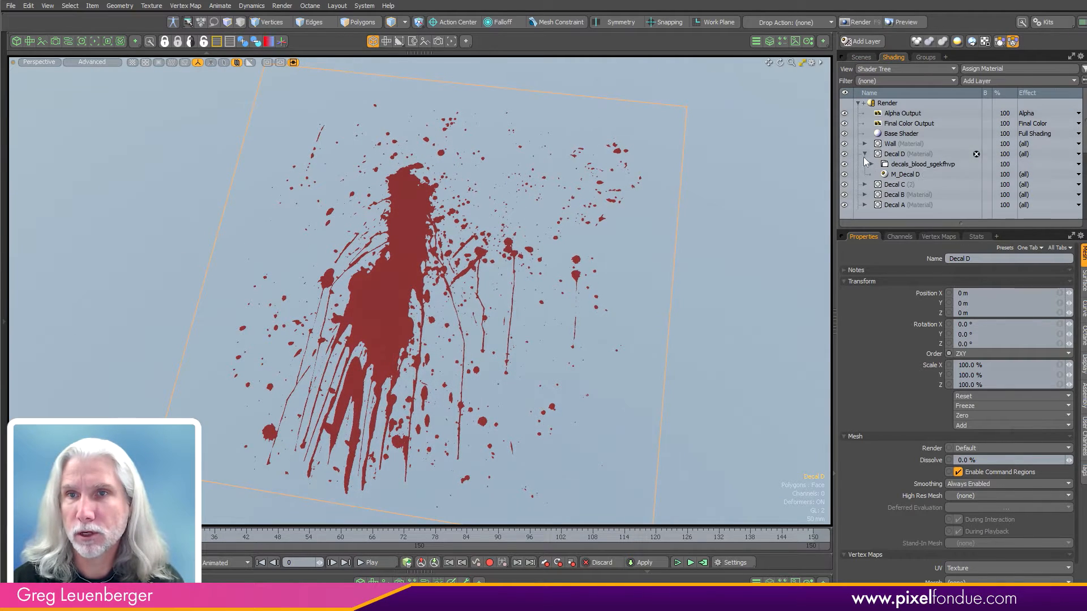
left_click(871, 164)
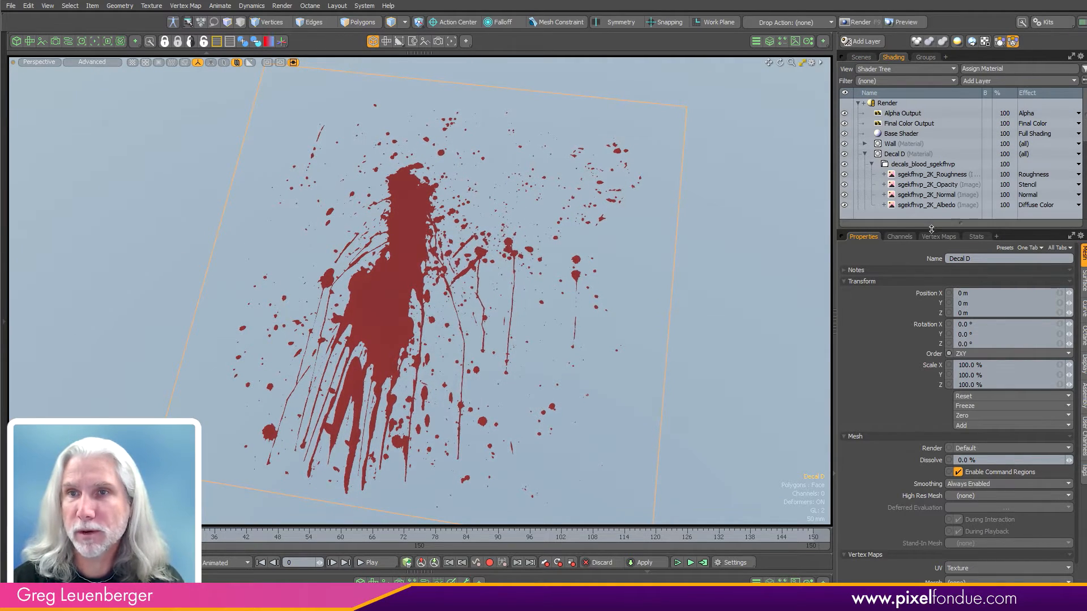
left_click_drag(931, 229, 932, 299)
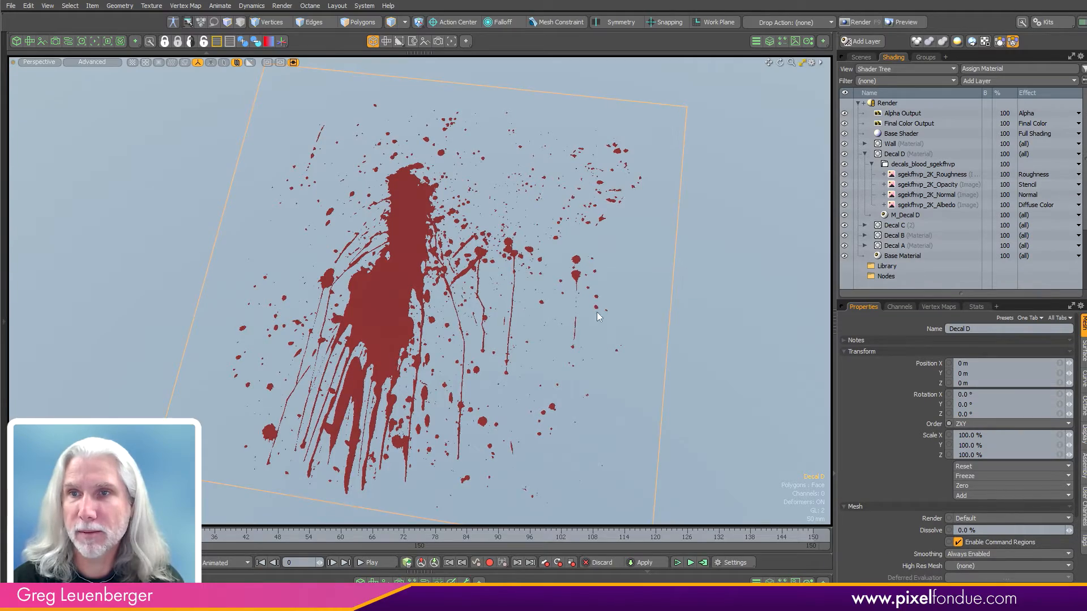
left_click_drag(599, 317, 349, 286, "alt")
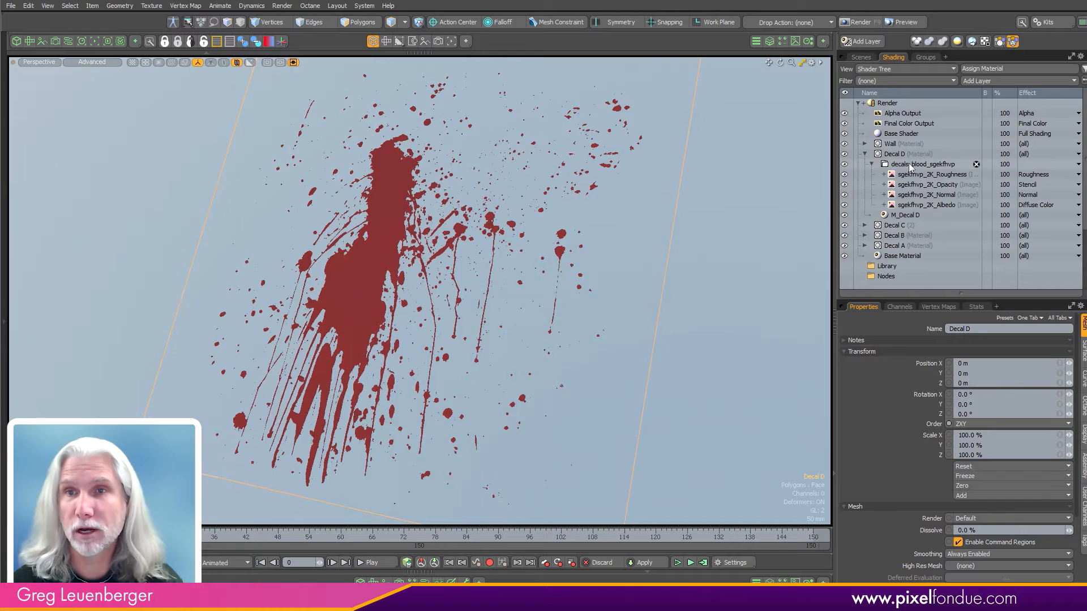
left_click(887, 165)
left_click(872, 165)
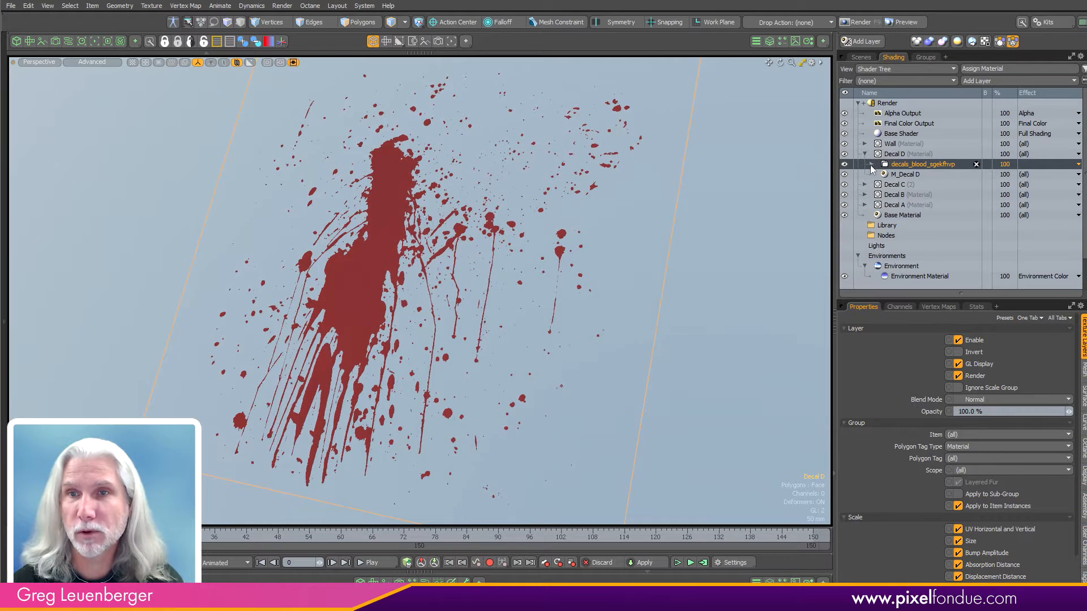
Show the Decal C item again and hide Decal D.
left_click(861, 57)
left_click(921, 173)
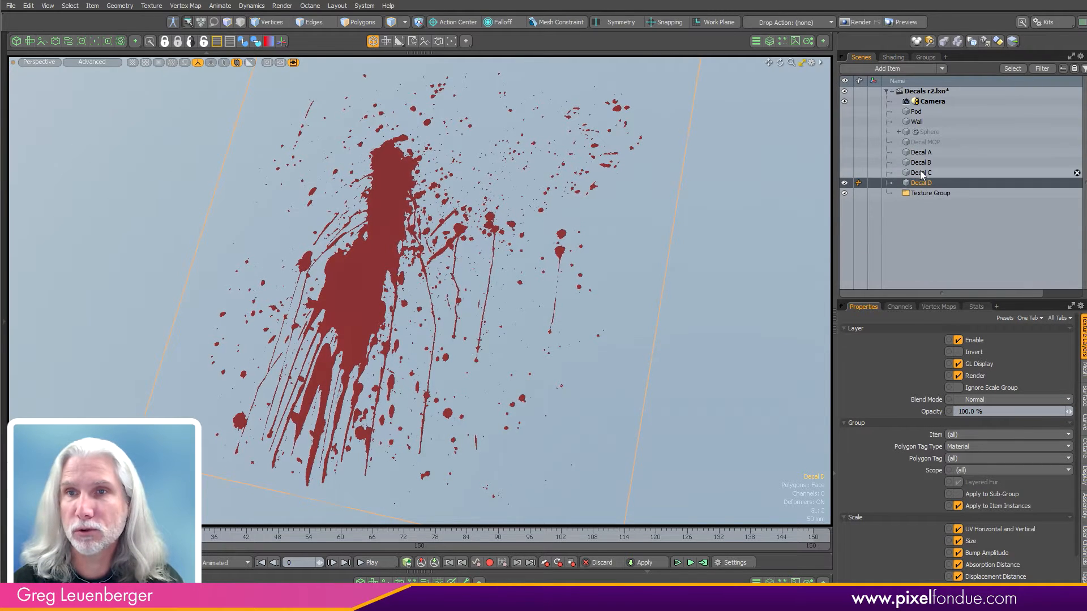
left_click(844, 173)
left_click(844, 183)
Change M_Decal C's specular color to orange (0.97, 0.63, 0.43), clear the selection and collapse the Decal C and Decal D groups.
left_click(893, 57)
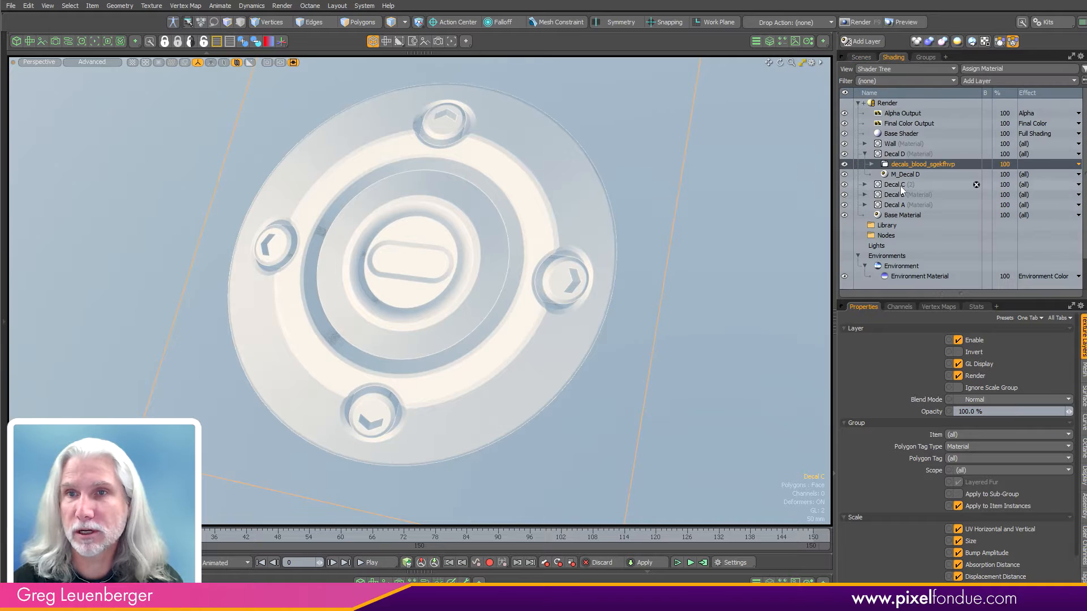
left_click(865, 185)
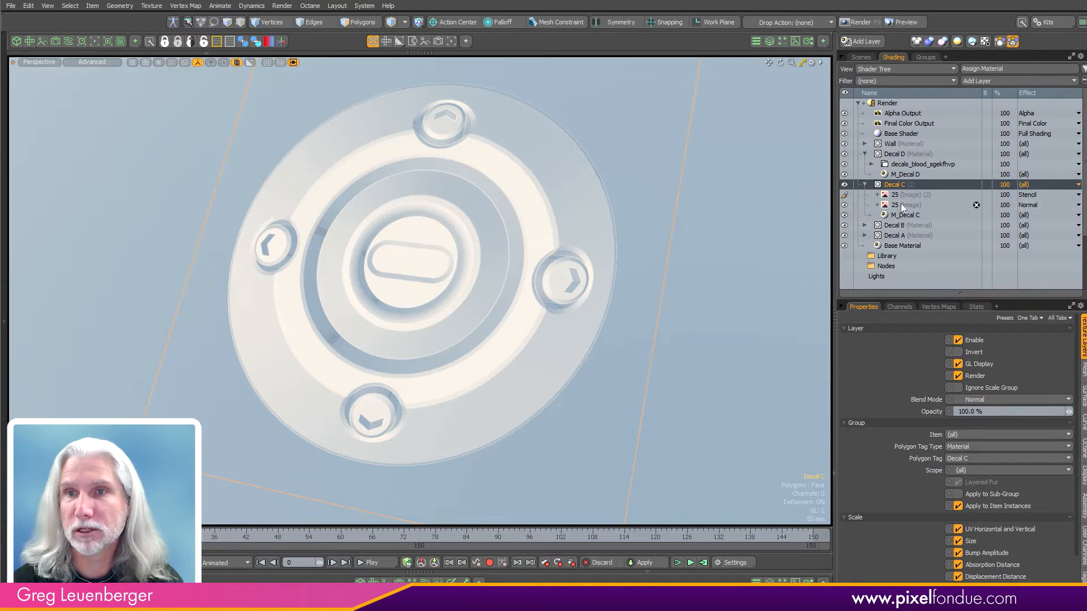
left_click(929, 215)
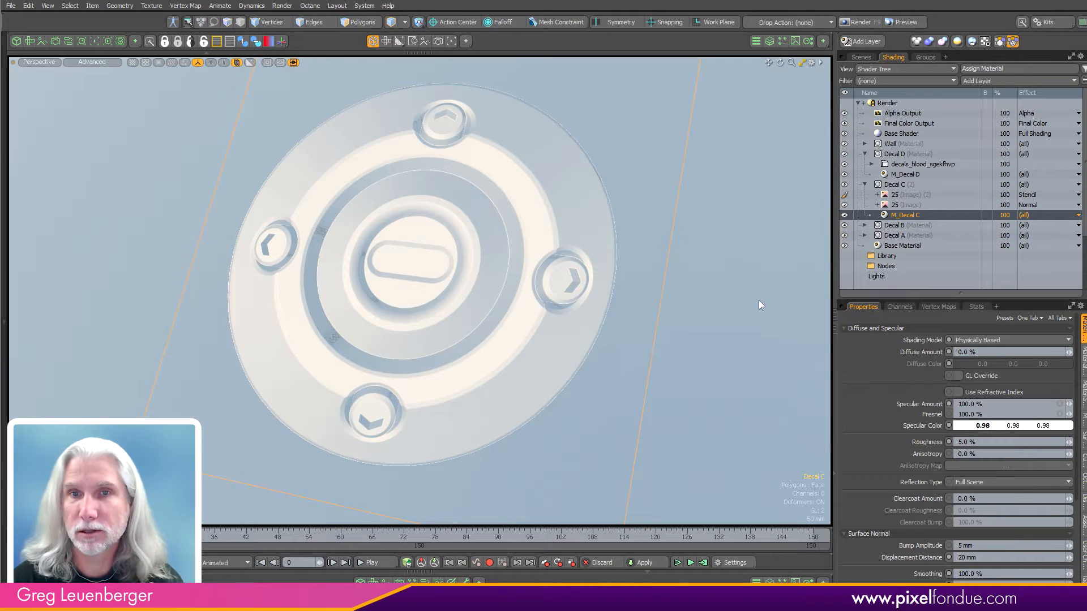
mouse_move(698, 354)
left_mouse_down()
mouse_move(652, 382)
mouse_move(706, 379)
mouse_move(737, 329)
mouse_move(746, 338)
mouse_move(716, 341)
mouse_move(740, 341)
left_mouse_up()
mouse_move(672, 165)
left_mouse_down("alt")
mouse_move(724, 248)
mouse_move(722, 289)
left_mouse_up("alt")
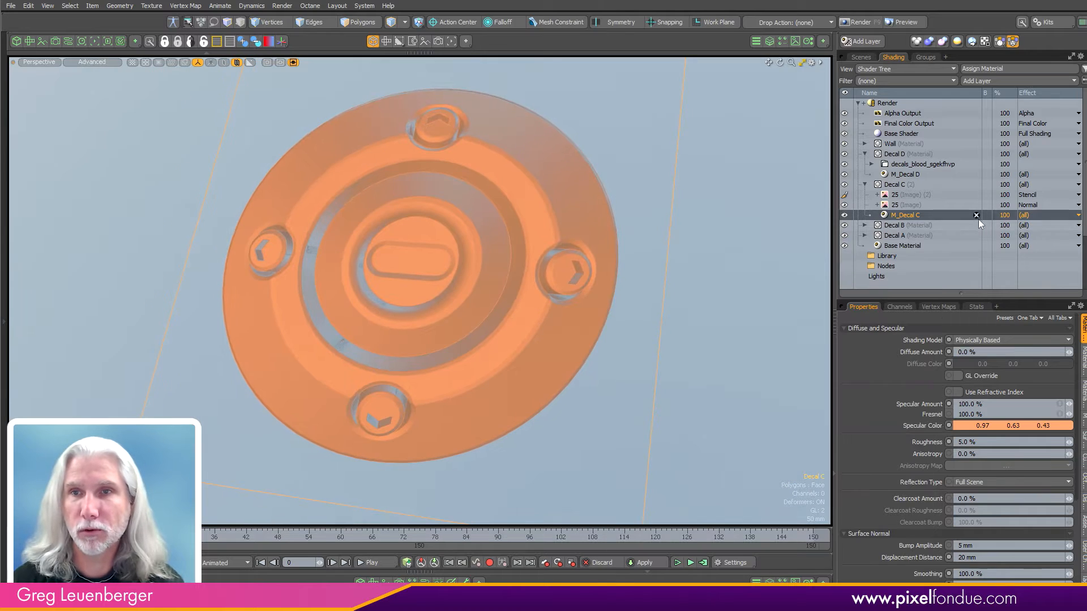
key("Escape")
left_click_drag(551, 323, 609, 345, "alt")
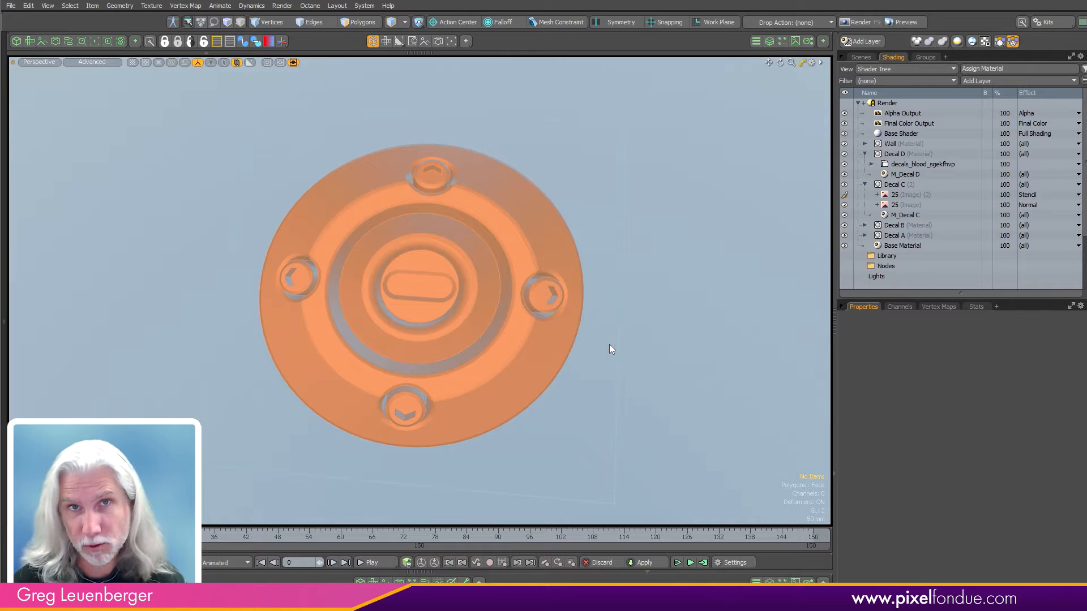
left_click(865, 185)
left_click(864, 153)
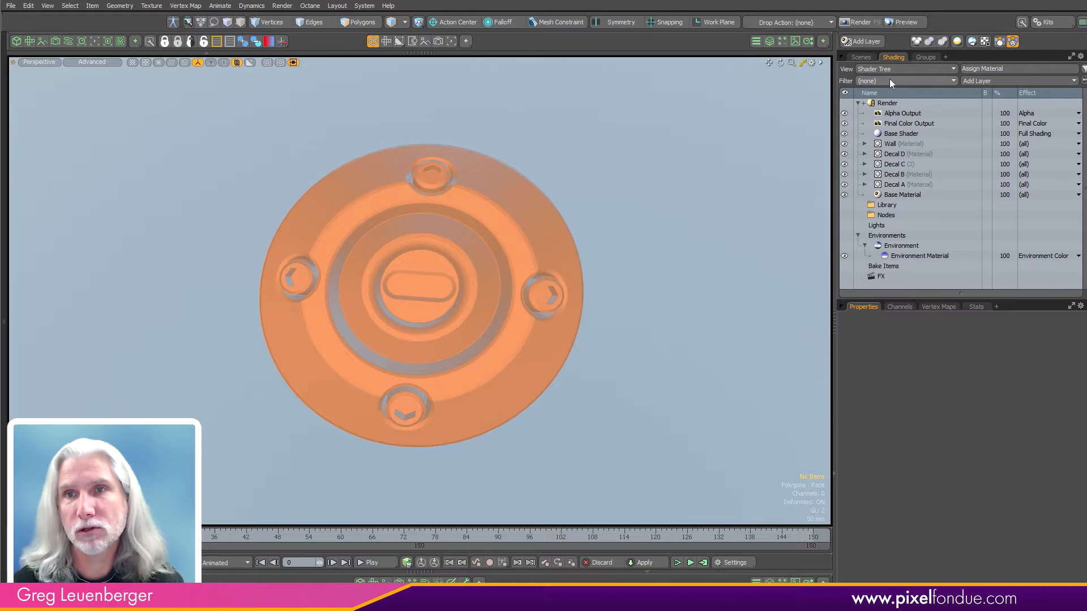
Display the Pod mesh in place of Decal C and view the whole pod and its wireframe with nothing selected.
left_click(863, 57)
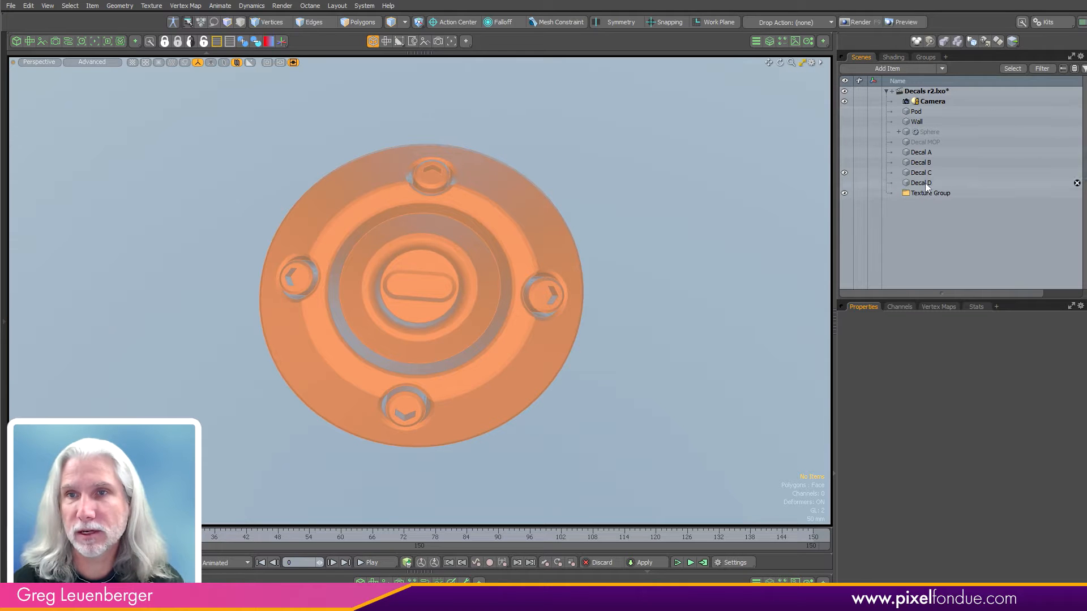
left_click(923, 111)
left_click(845, 172)
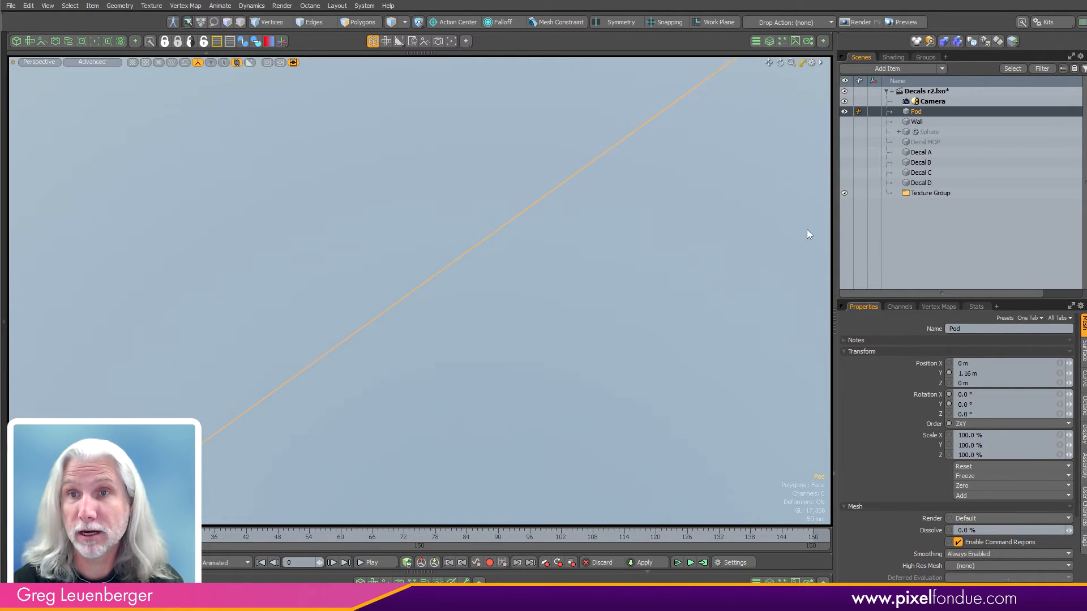
key("KP_4")
scroll(589, 322, "down", 5)
left_click_drag(589, 322, 472, 255, "alt+shift")
scroll(480, 320, "down", 2)
left_click(725, 381)
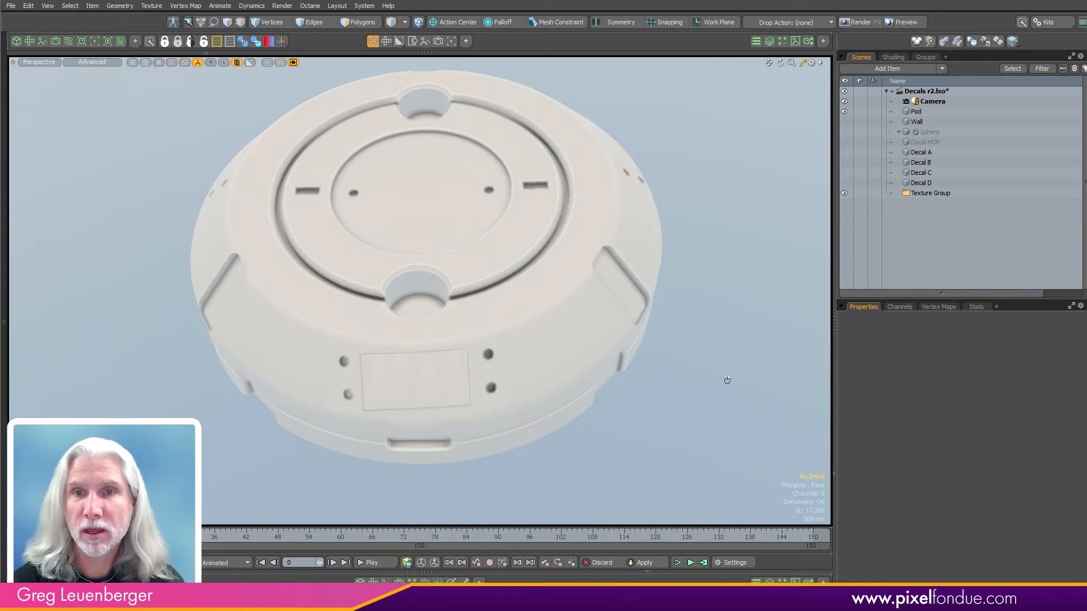
left_click_drag(726, 381, 683, 450, "alt")
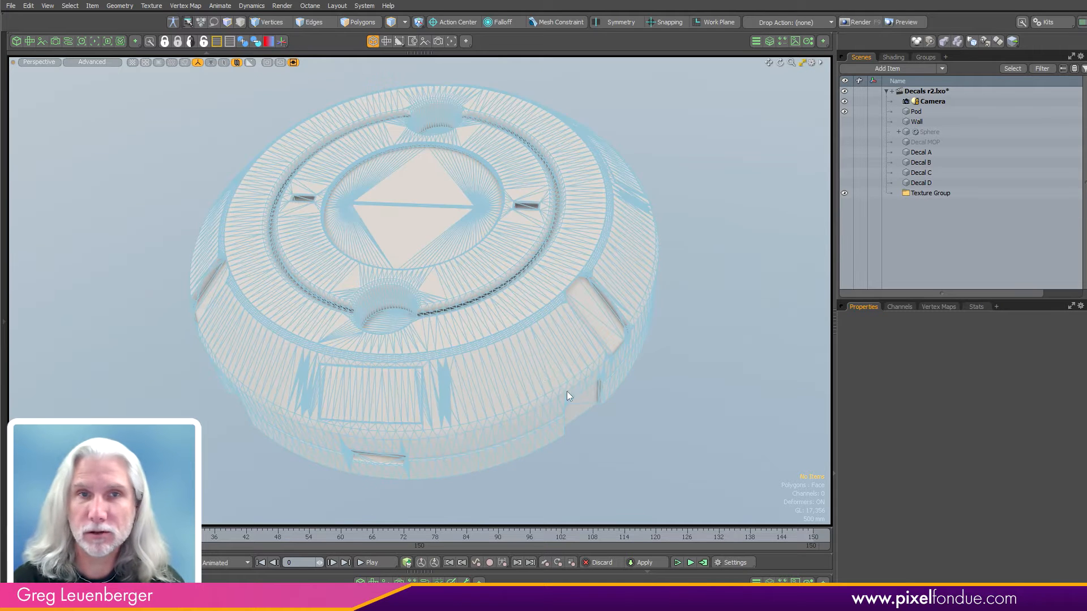
Reveal the hidden toolbox and bring up the modeling tools for creating and placing meshes.
left_click(5, 455)
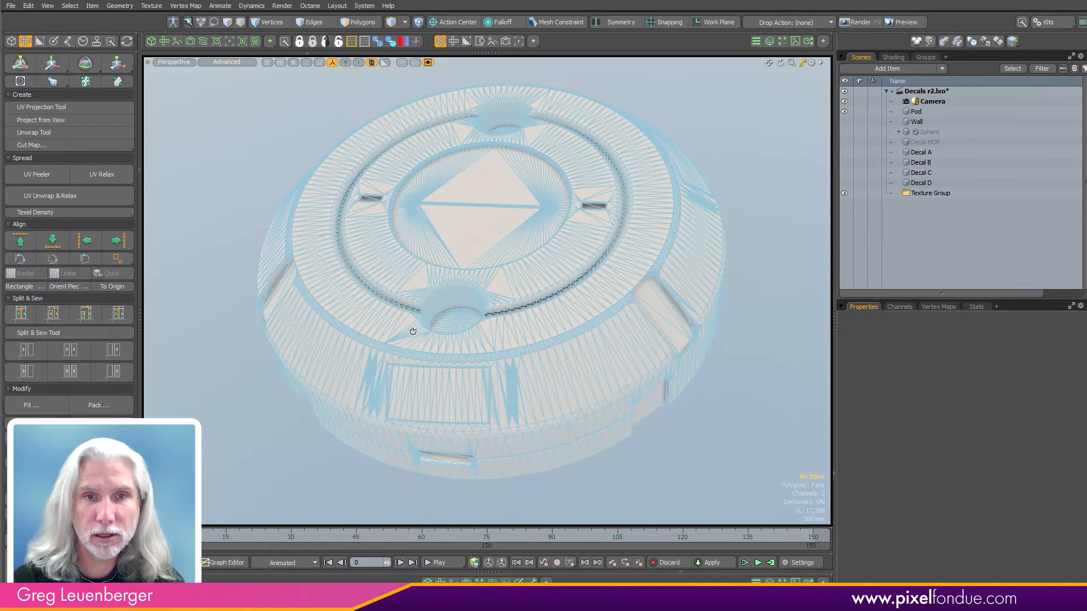
left_click_drag(388, 275, 406, 297, "alt")
left_click(14, 44)
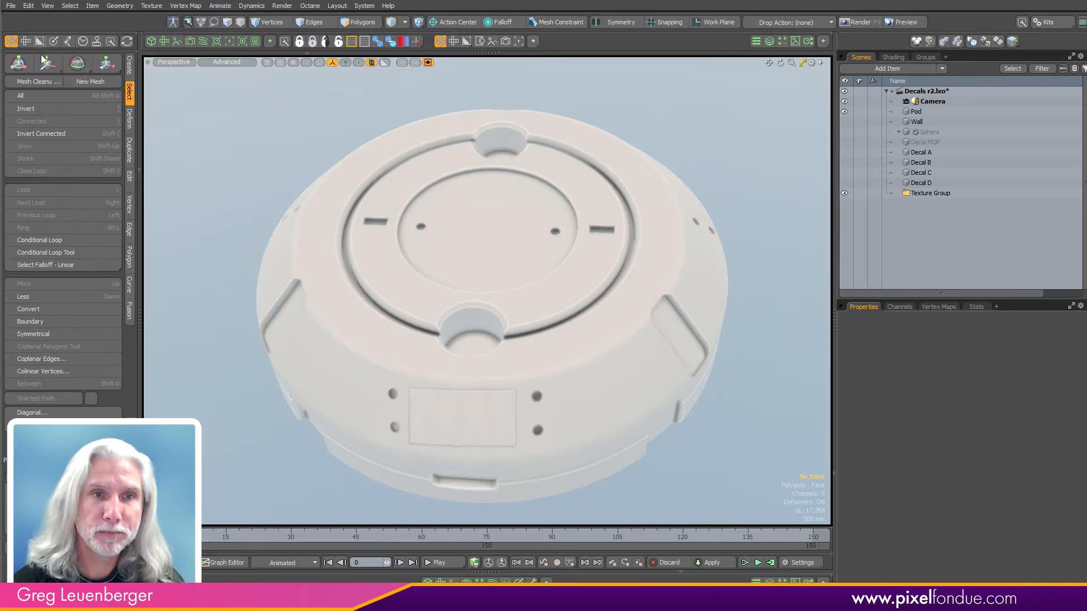
left_click(129, 68)
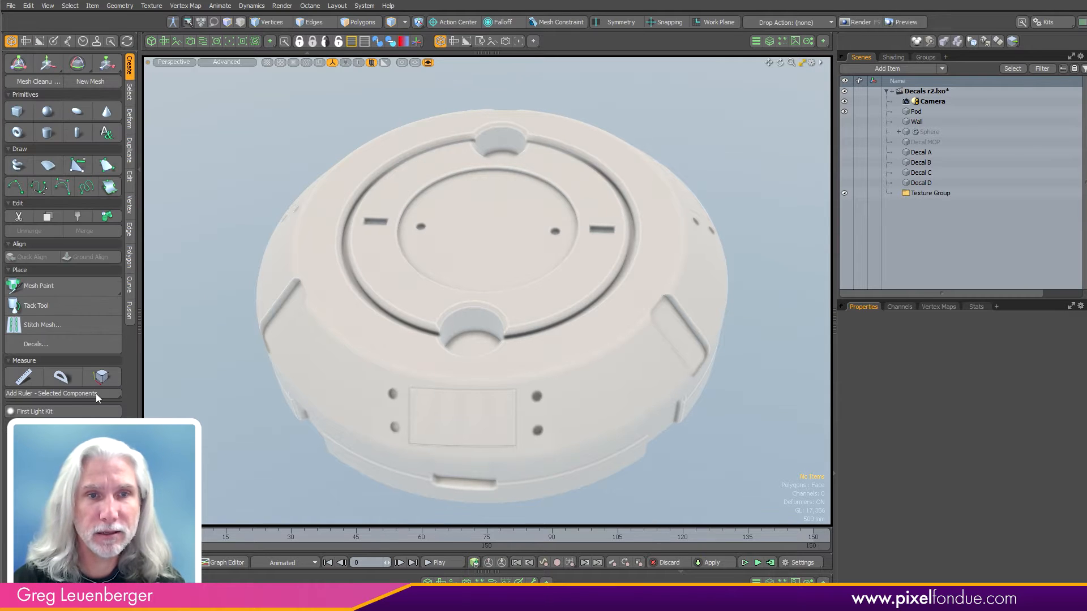
Set up a decal with Pod as the target mesh and Decal A as the scene decal.
left_click(76, 346)
left_click(548, 297)
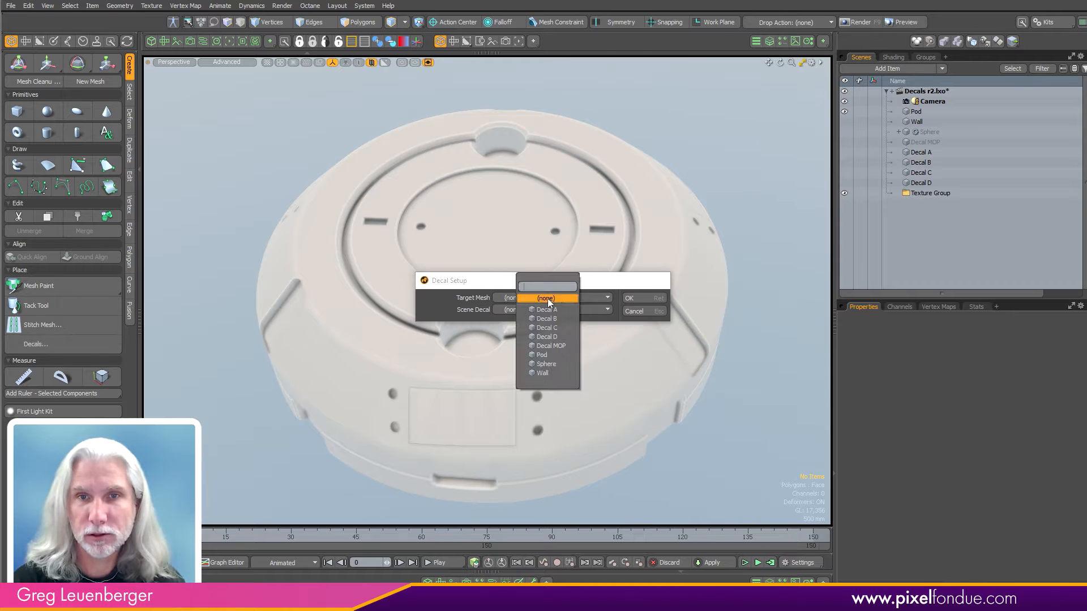
left_click(559, 355)
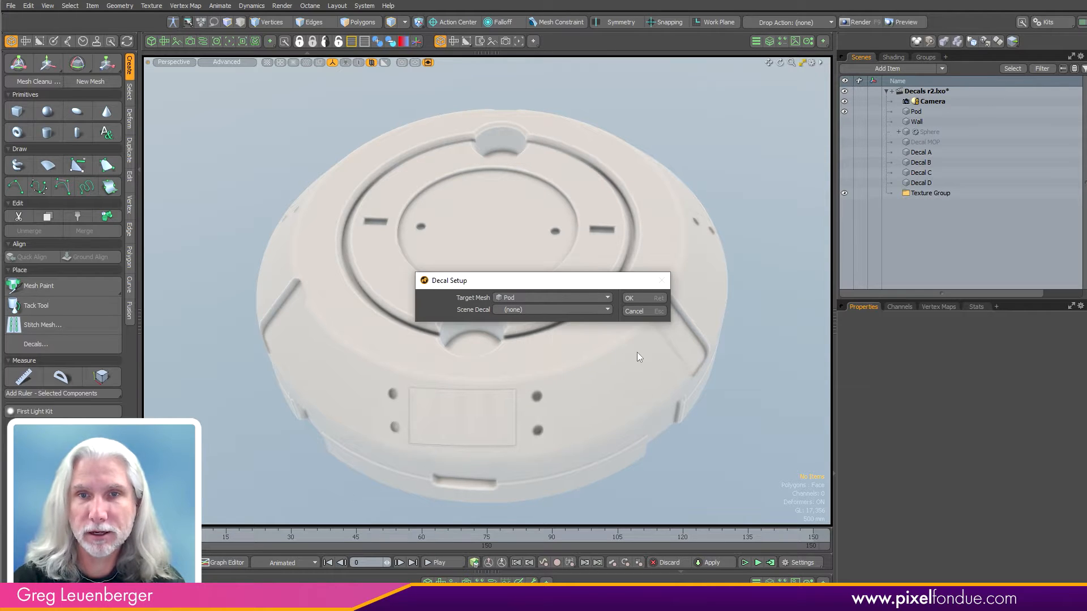
left_click(558, 310)
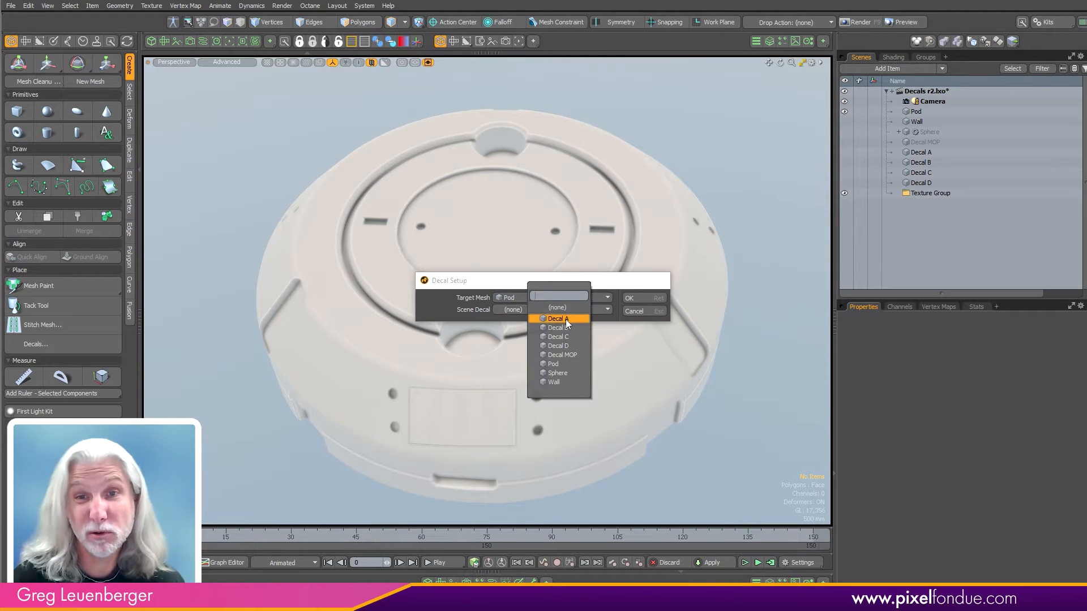
left_click(566, 319)
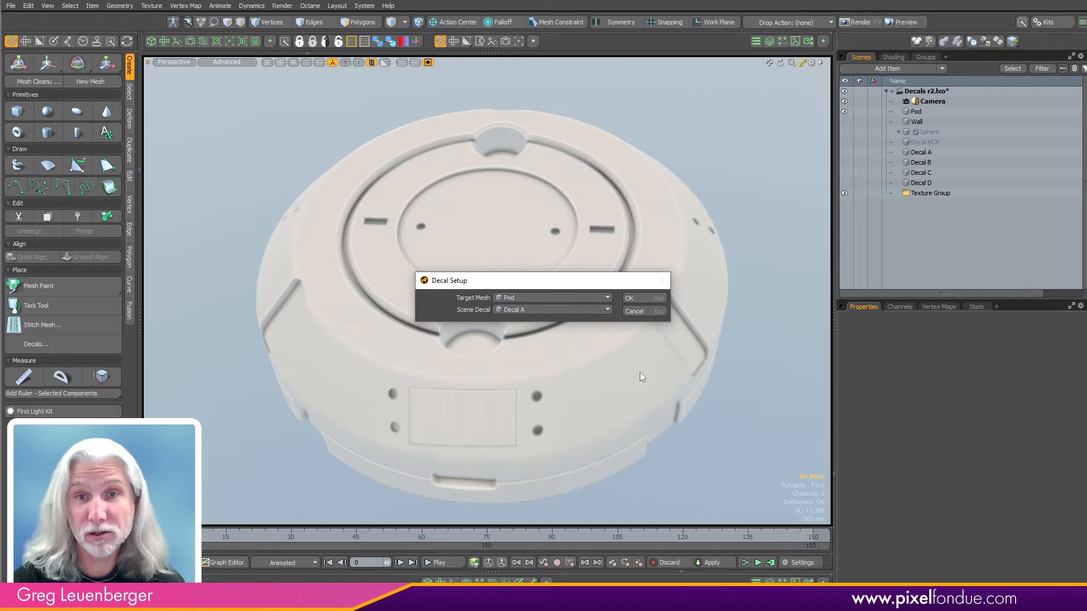
left_click(644, 298)
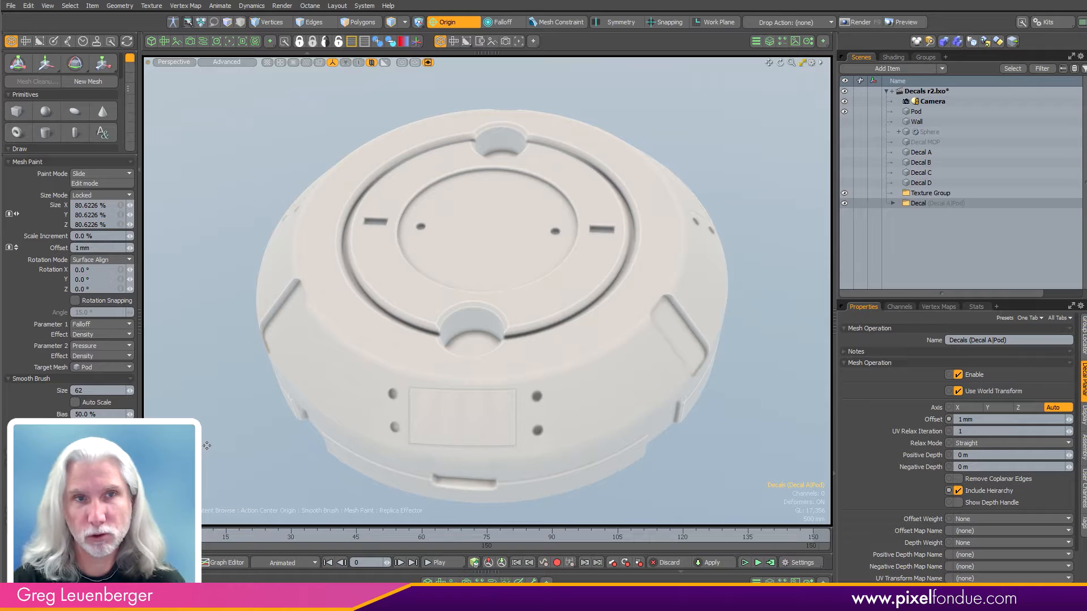
Set the Mesh Paint tool's paint mode to Drop for placing the decal on the pod.
left_click(94, 175)
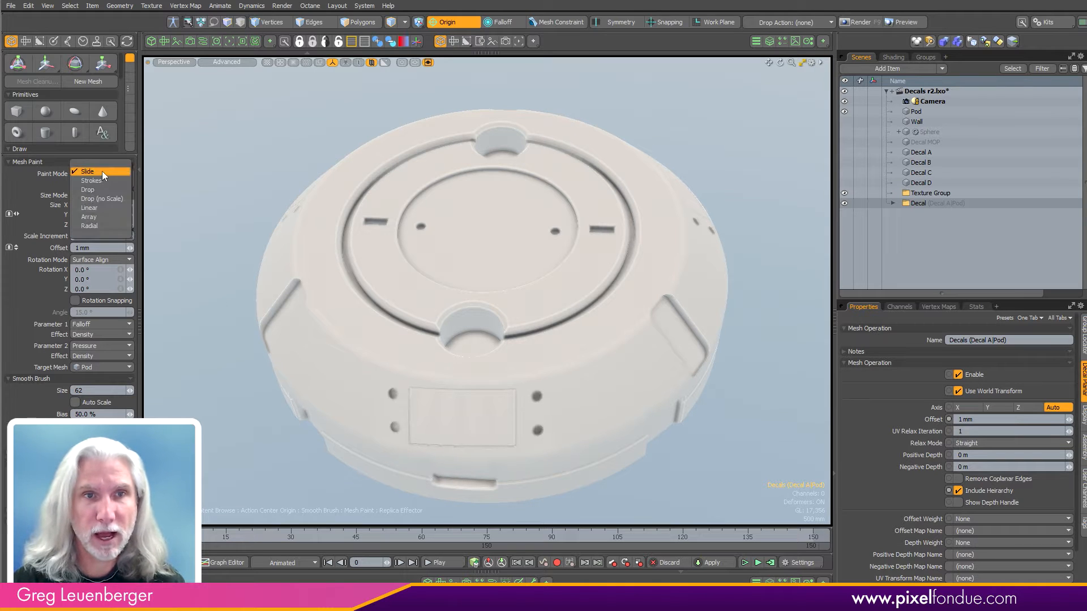
left_click(107, 190)
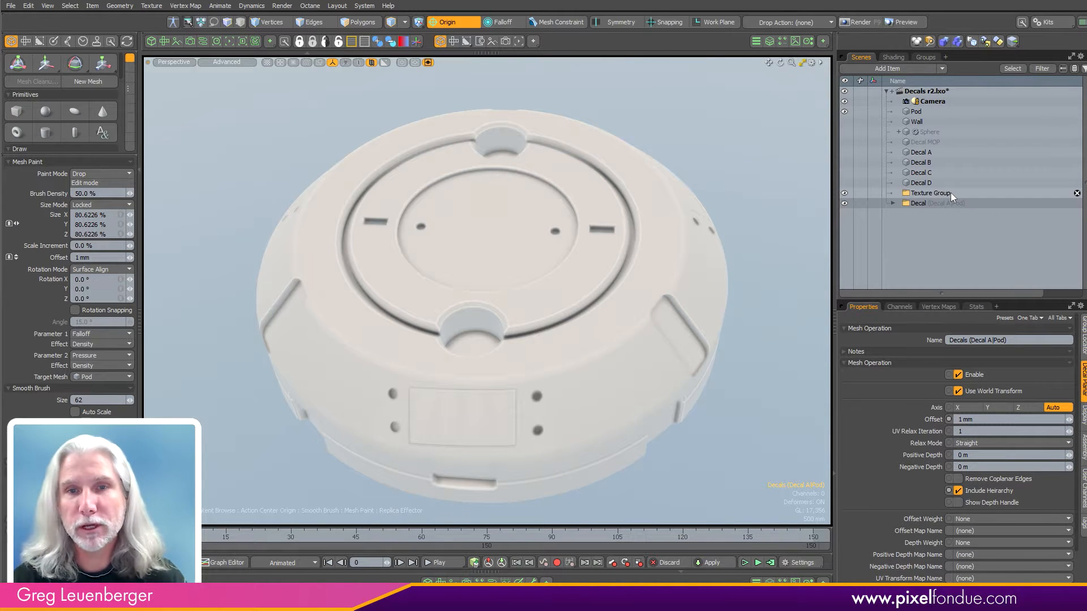
left_click_drag(508, 272, 570, 342, "alt")
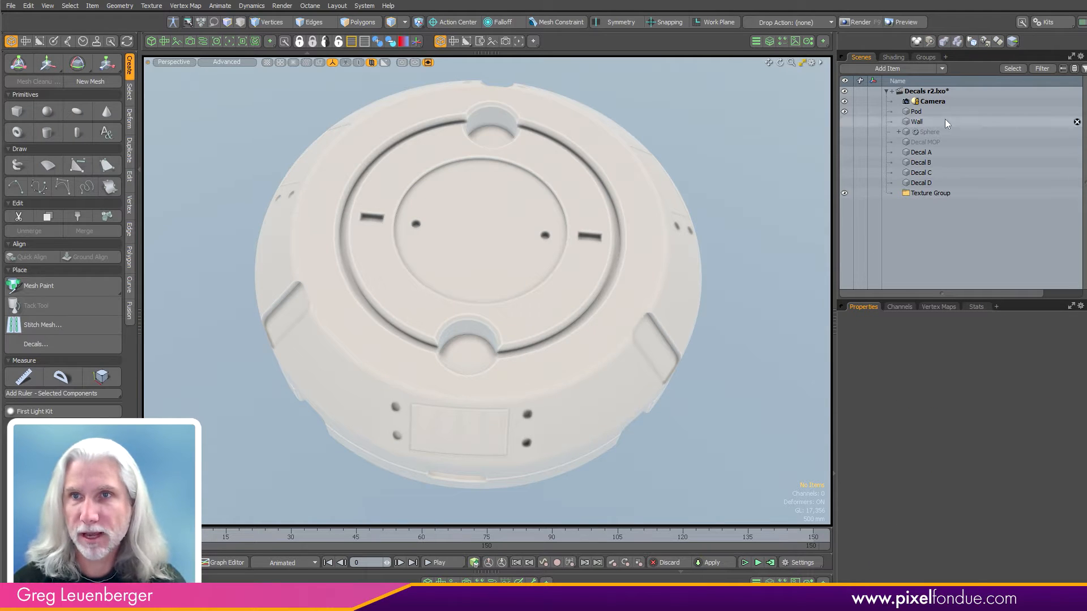
With nothing selected, start the Decals setup using Pod as the target mesh and Decal A as the scene decal.
left_click(916, 112)
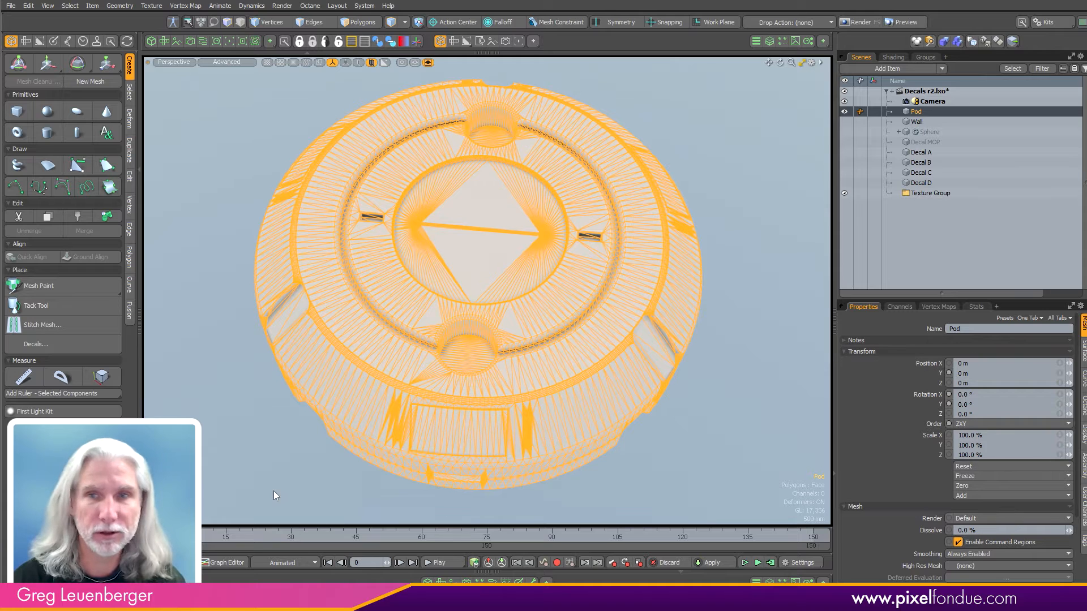
left_click(247, 462)
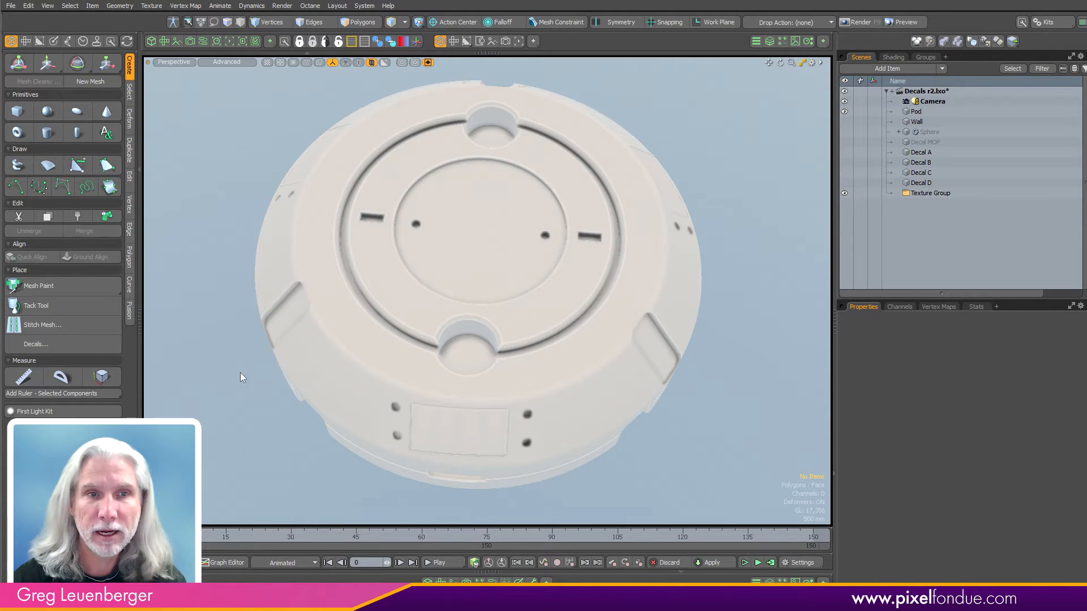
left_click(88, 345)
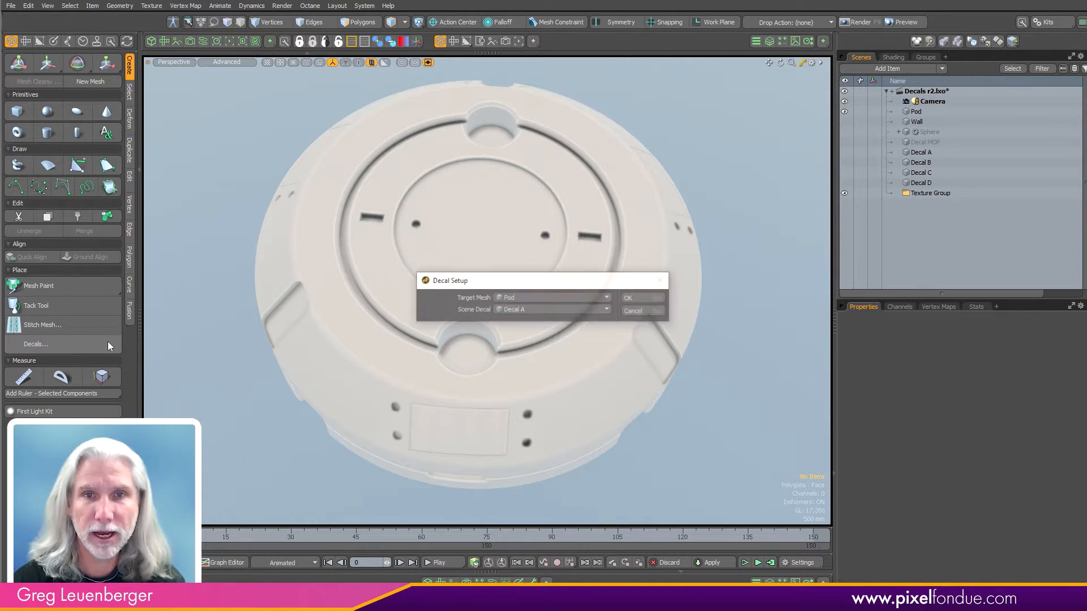
left_click(525, 297)
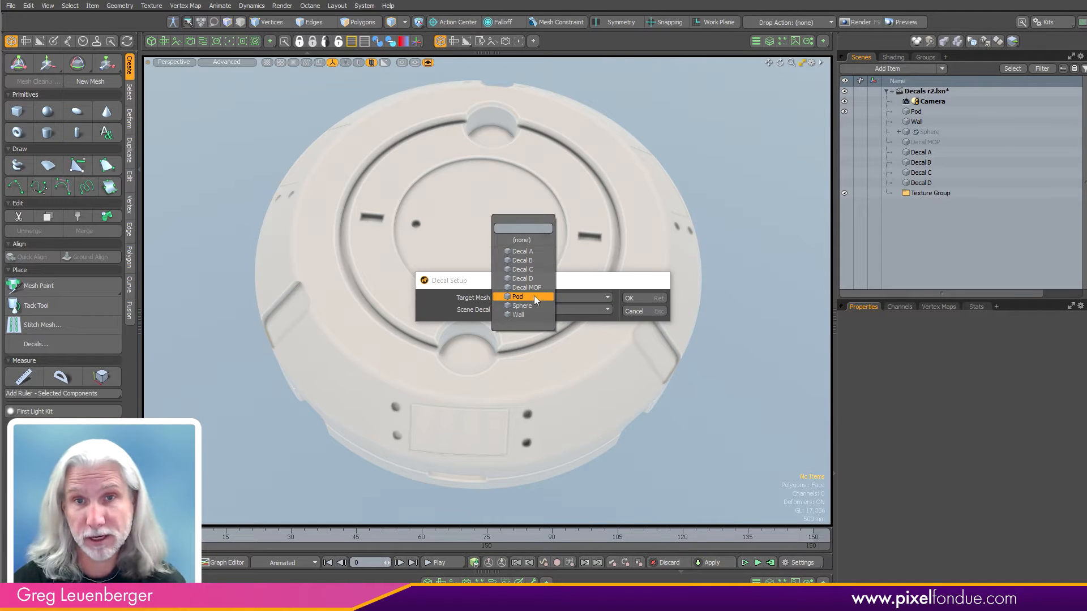
left_click(535, 296)
left_click(556, 309)
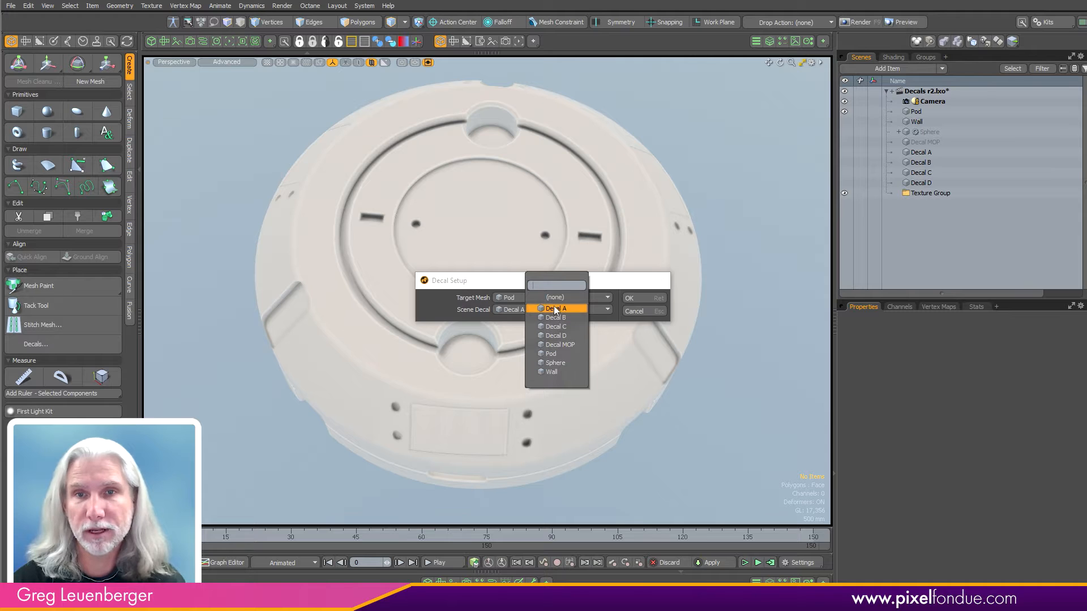
left_click(558, 309)
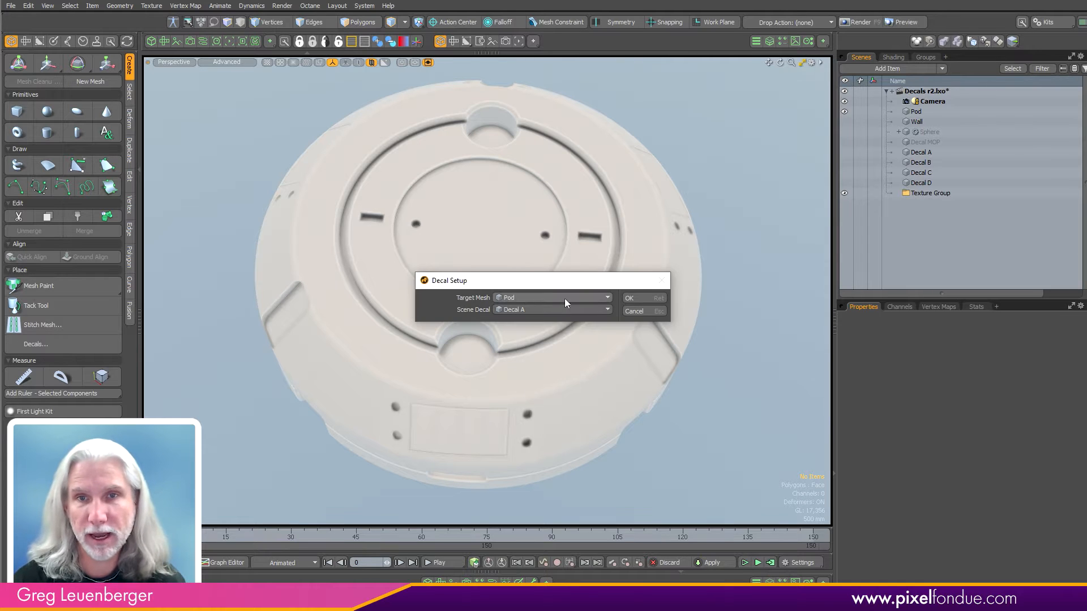
left_click(652, 298)
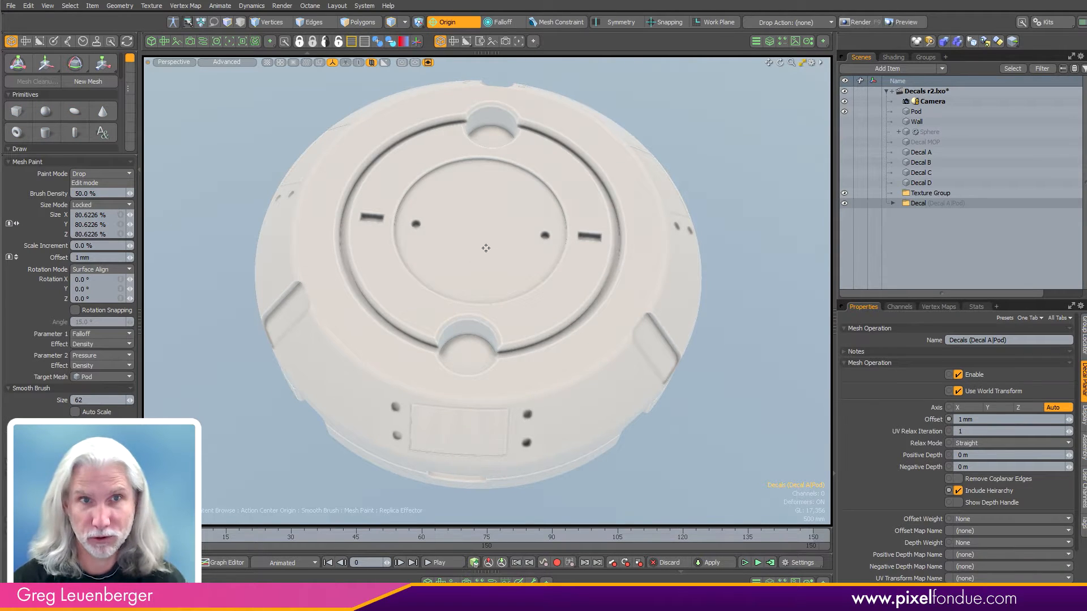
Keep the paint mode on Drop and place a skull decal at about 226% size in the pod's central circle.
left_click(100, 174)
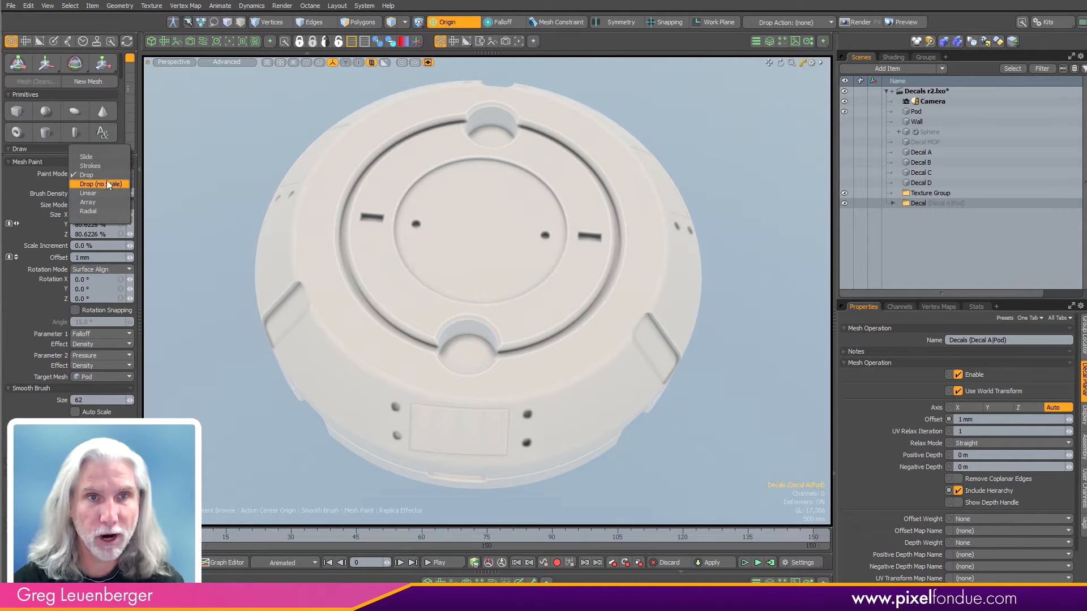
left_click(110, 174)
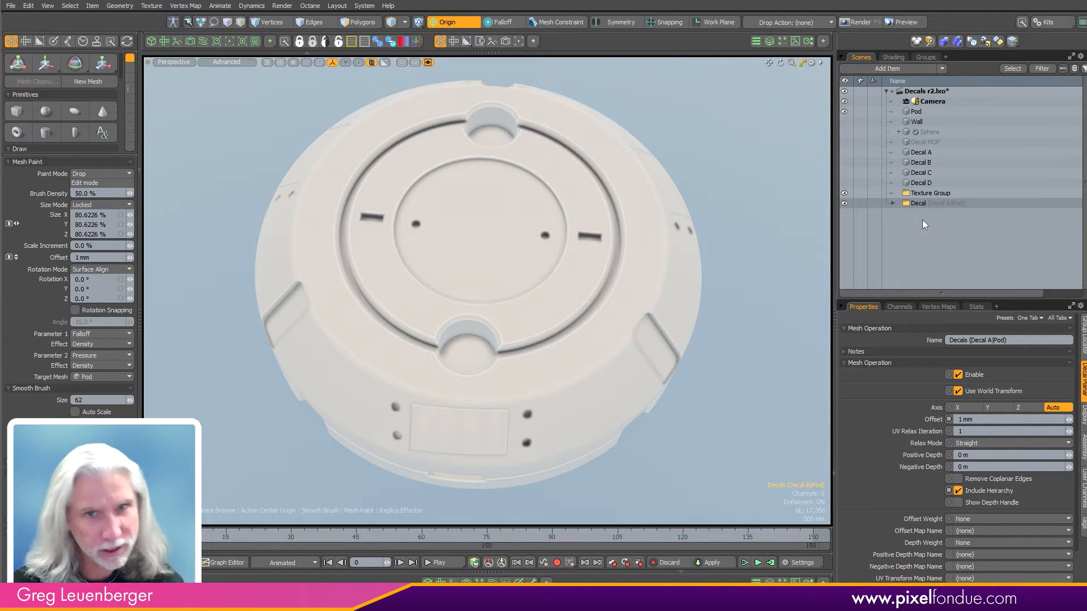
mouse_move(470, 257)
left_mouse_down("alt")
mouse_move(456, 262)
mouse_move(487, 259)
mouse_move(477, 247)
mouse_move(497, 281)
mouse_move(470, 273)
mouse_move(475, 257)
mouse_move(487, 268)
mouse_move(793, 247)
left_mouse_up("alt")
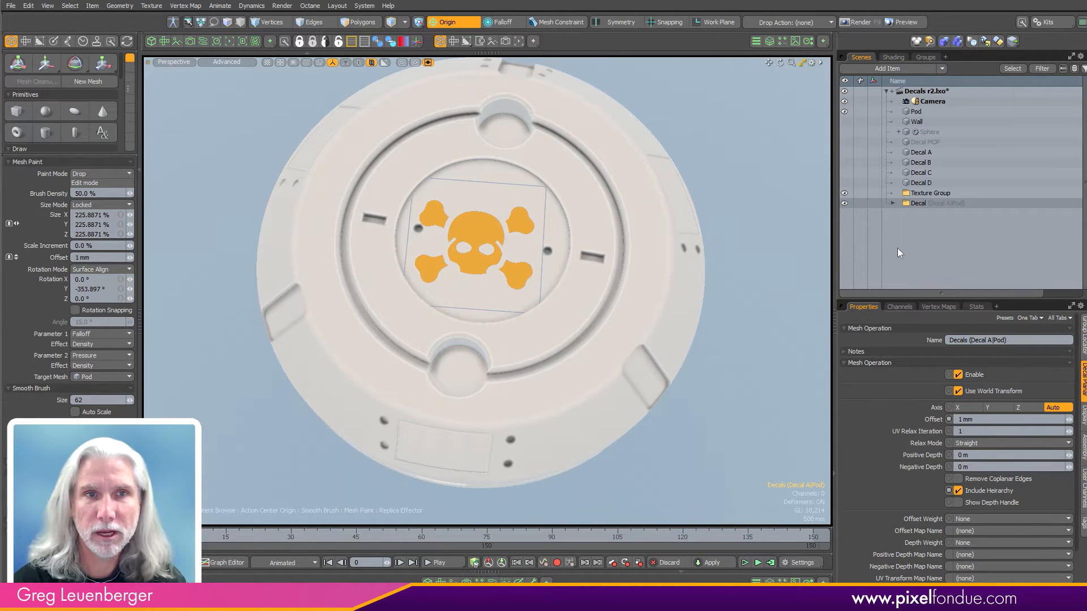
Adjust the central skull decal in Edit mode to a Y rotation of 6°, and return to Standard mode.
left_click(84, 182)
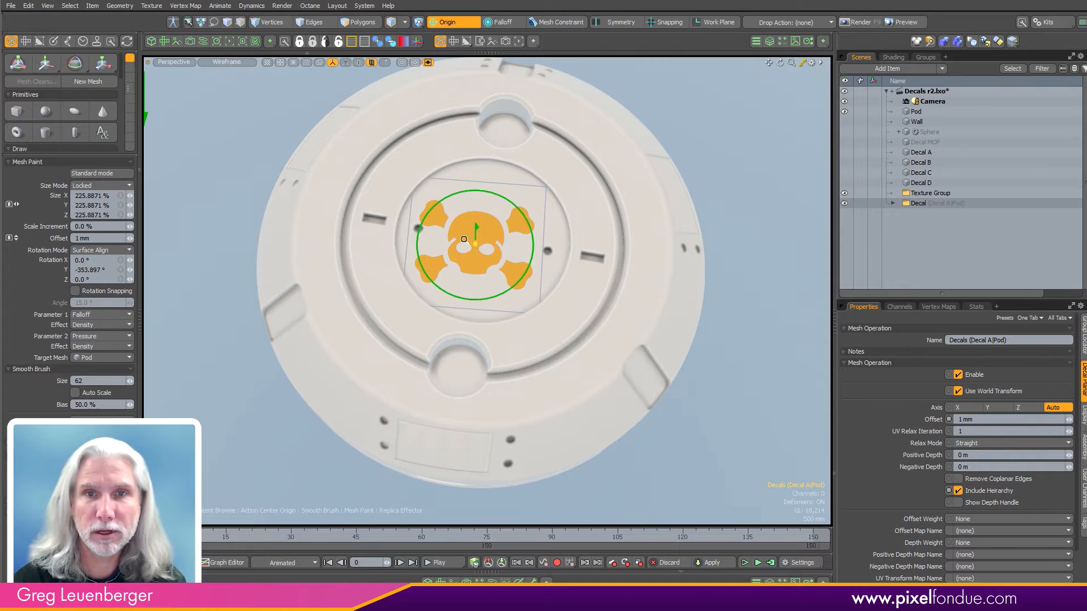
scroll(478, 242, "up", 2)
left_click_drag(478, 243, 539, 225)
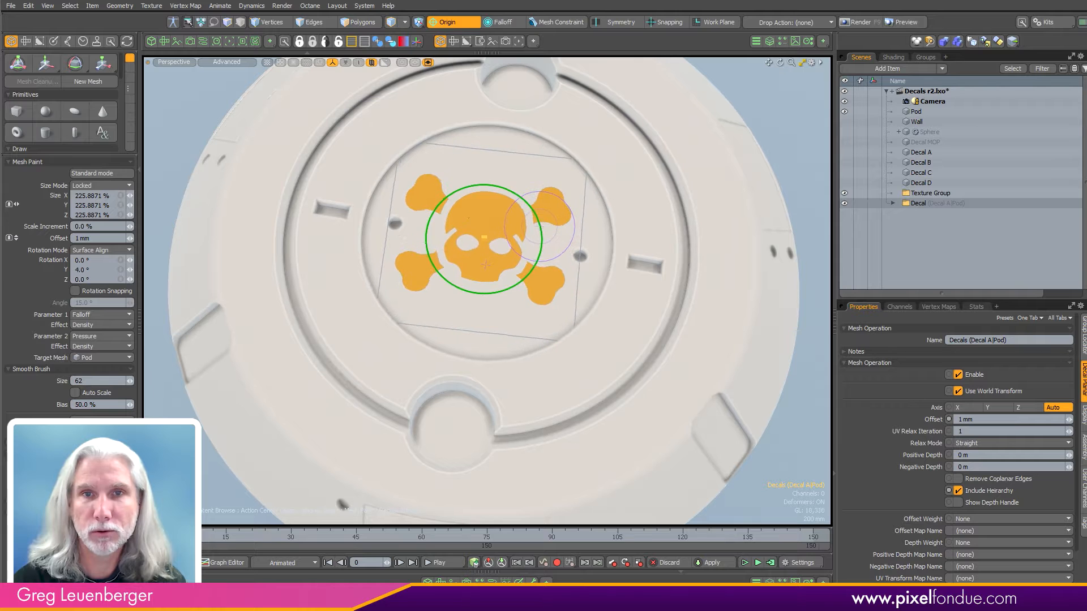
left_click(97, 174)
Place two more skull decals on the pod's sloped outer side with the paint mode on Slide.
scroll(487, 283, "down", 3)
left_click_drag(487, 283, 467, 452, "alt")
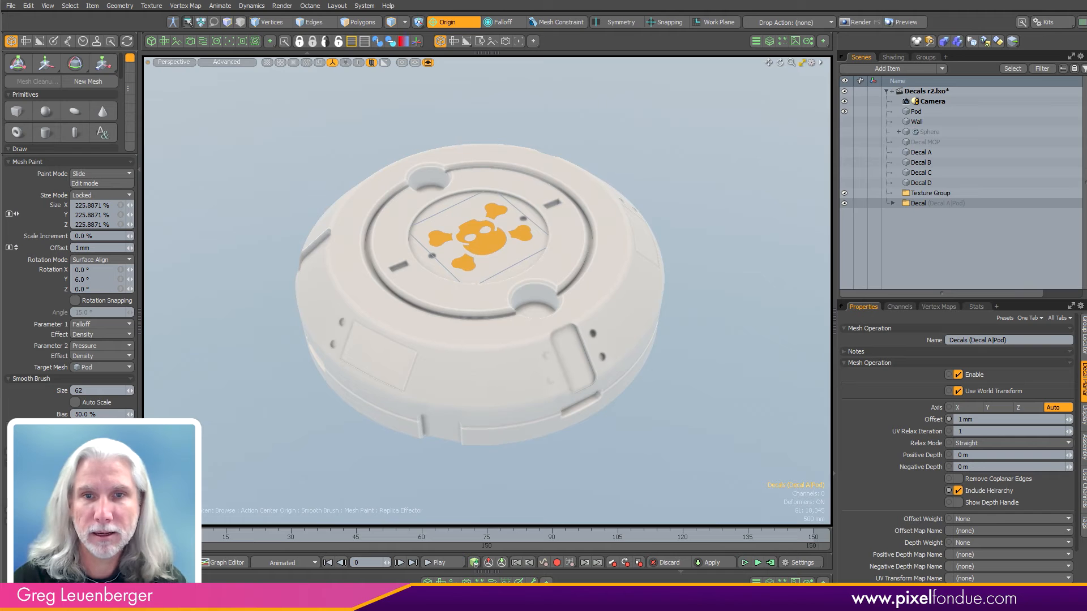
mouse_move(468, 374)
left_mouse_down()
mouse_move(477, 361)
mouse_move(590, 364)
left_mouse_up()
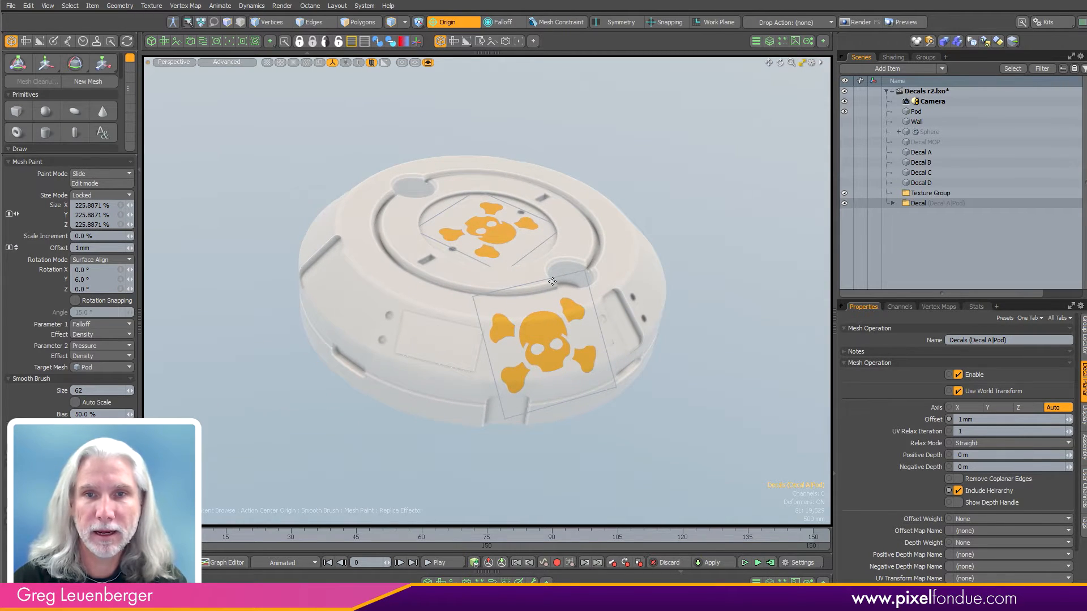
left_click(101, 174)
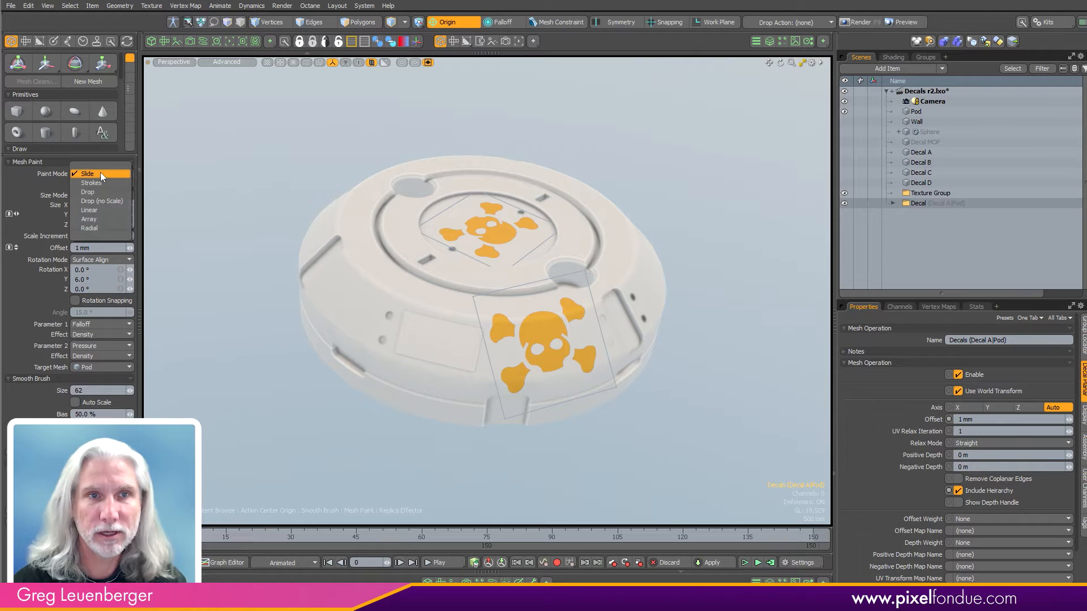
left_click(100, 173)
mouse_move(544, 351)
left_mouse_down()
mouse_move(356, 311)
mouse_move(340, 292)
left_mouse_up()
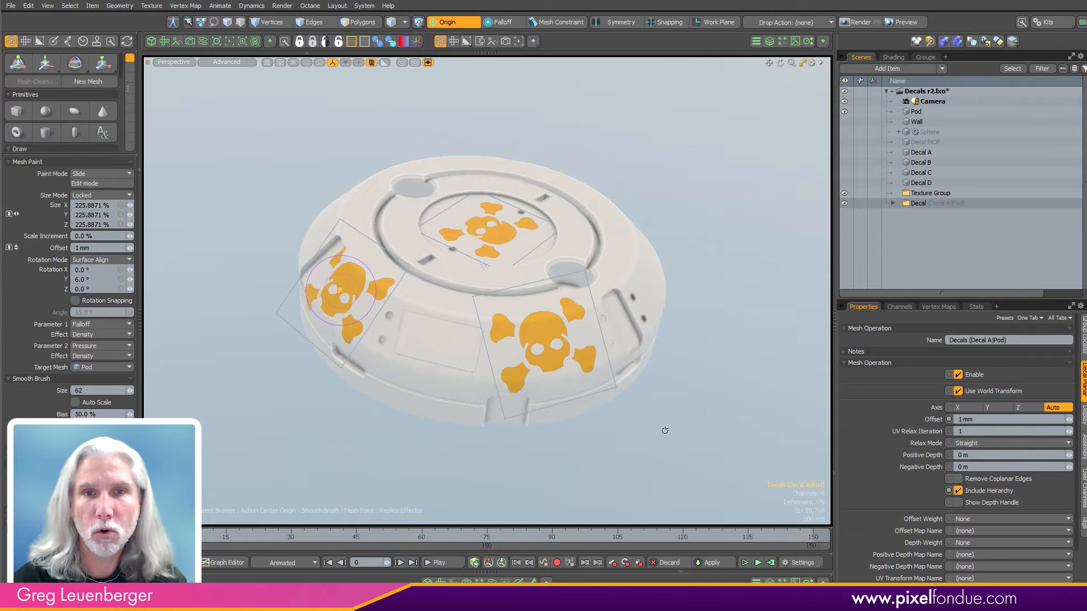
Switch the paint mode to Drop, place a skull decal of about 117% beside a side slot on the pod, and reposition it in Edit mode.
left_click_drag(665, 430, 776, 465, "alt")
left_click(99, 174)
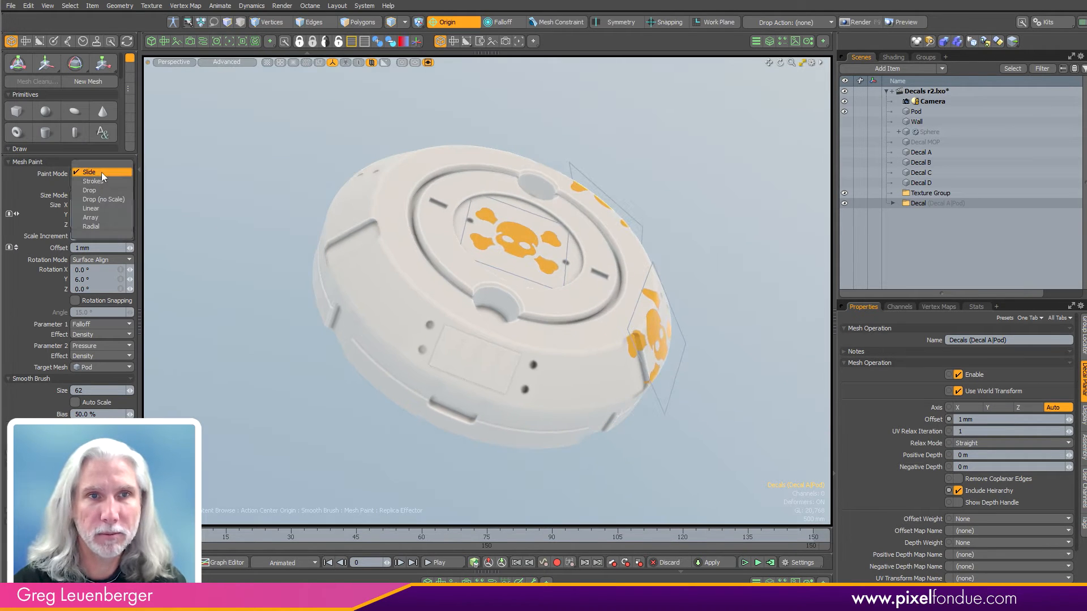
left_click(104, 190)
left_click_drag(572, 442, 623, 481, "alt")
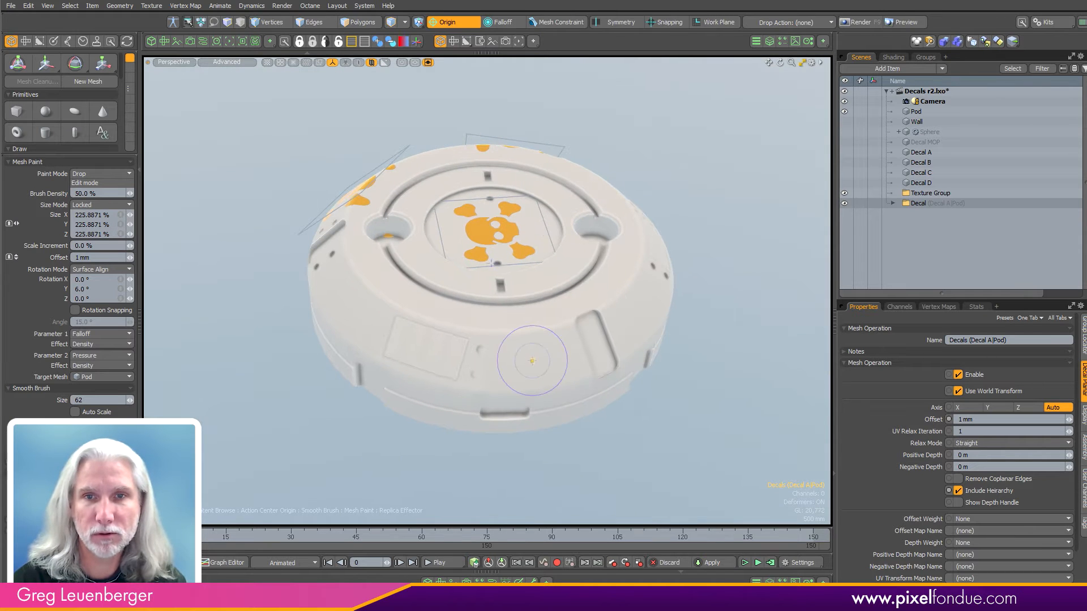
mouse_move(532, 361)
left_mouse_down()
mouse_move(545, 345)
mouse_move(544, 369)
left_mouse_up()
scroll(544, 369, "up", 5)
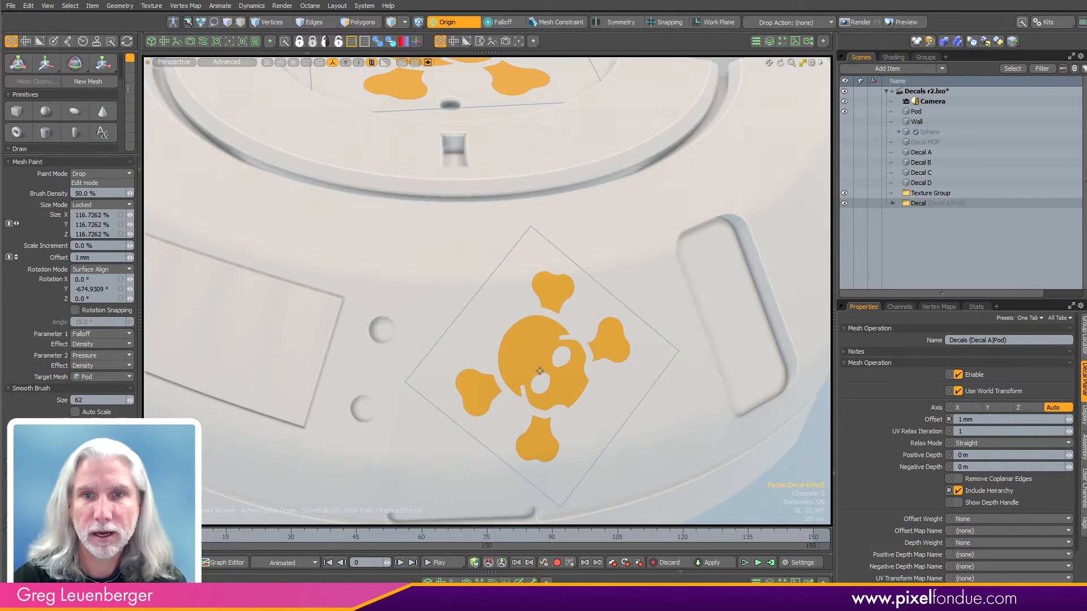
left_click(100, 181)
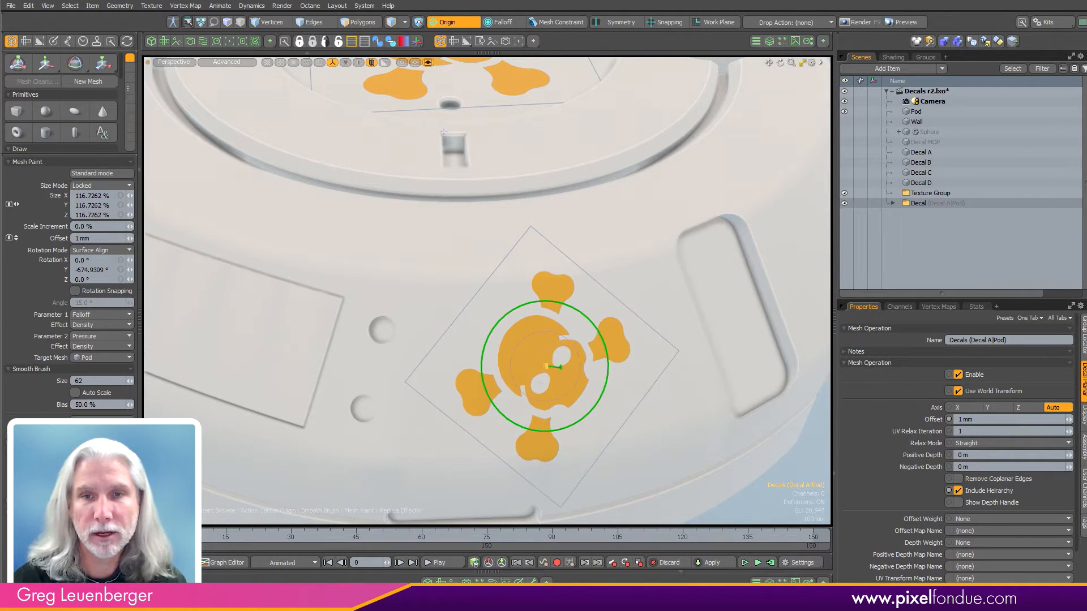
mouse_move(545, 366)
left_mouse_down()
mouse_move(527, 356)
mouse_move(527, 334)
mouse_move(568, 318)
mouse_move(558, 310)
mouse_move(543, 330)
mouse_move(575, 331)
mouse_move(452, 412)
mouse_move(372, 322)
mouse_move(621, 267)
mouse_move(509, 340)
mouse_move(465, 300)
mouse_move(334, 262)
mouse_move(420, 240)
mouse_move(591, 333)
mouse_move(549, 267)
mouse_move(514, 254)
mouse_move(516, 353)
mouse_move(596, 319)
mouse_move(543, 294)
mouse_move(510, 317)
mouse_move(566, 294)
left_mouse_up()
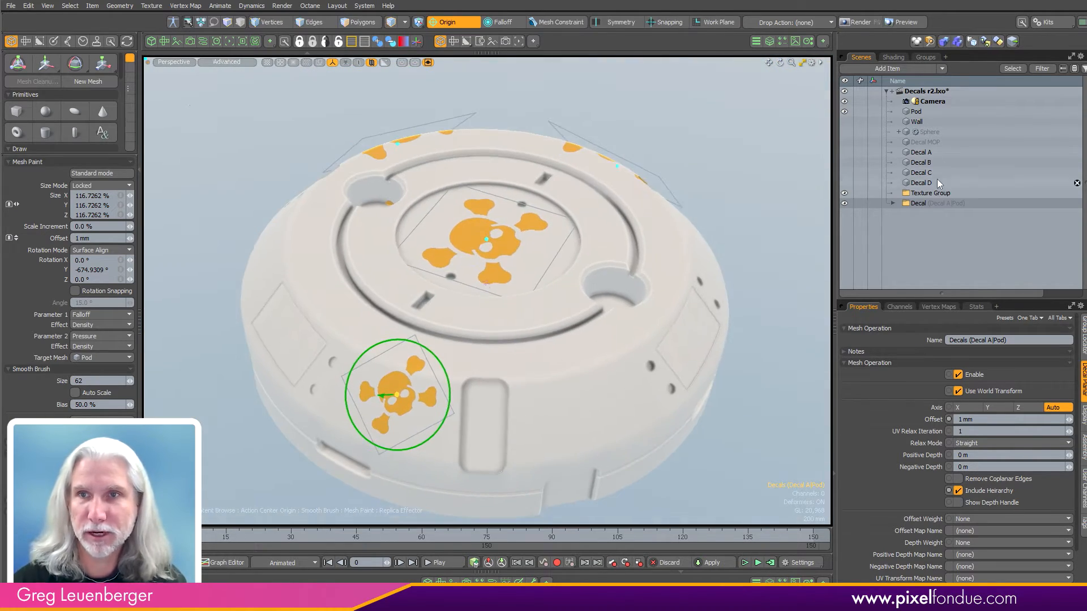
Hide the Pod mesh and examine how the placed decals follow its surface.
left_click(844, 112)
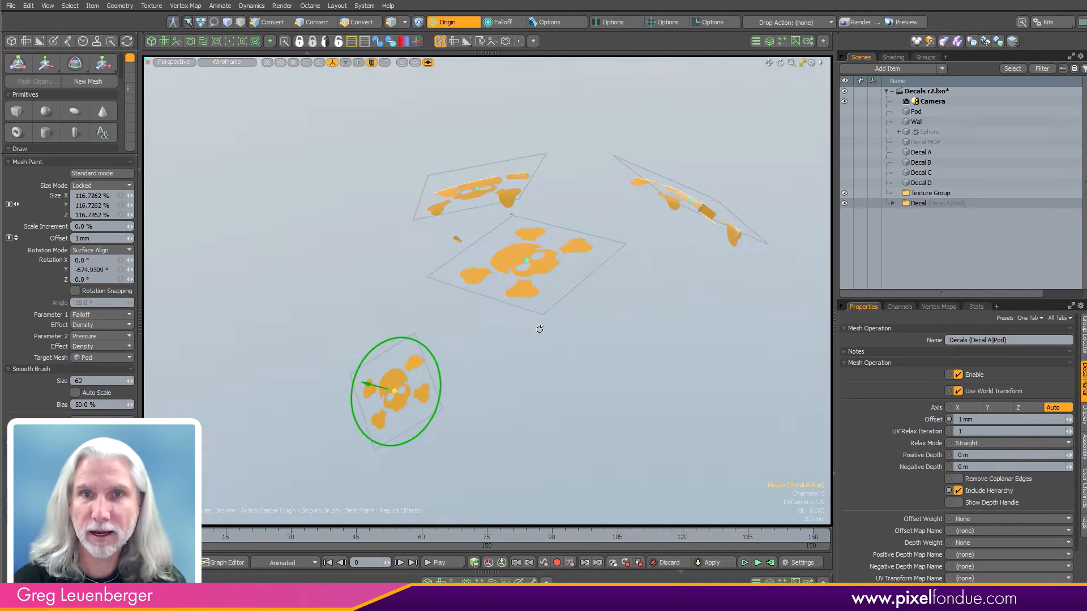
left_click_drag(540, 329, 519, 269, "alt")
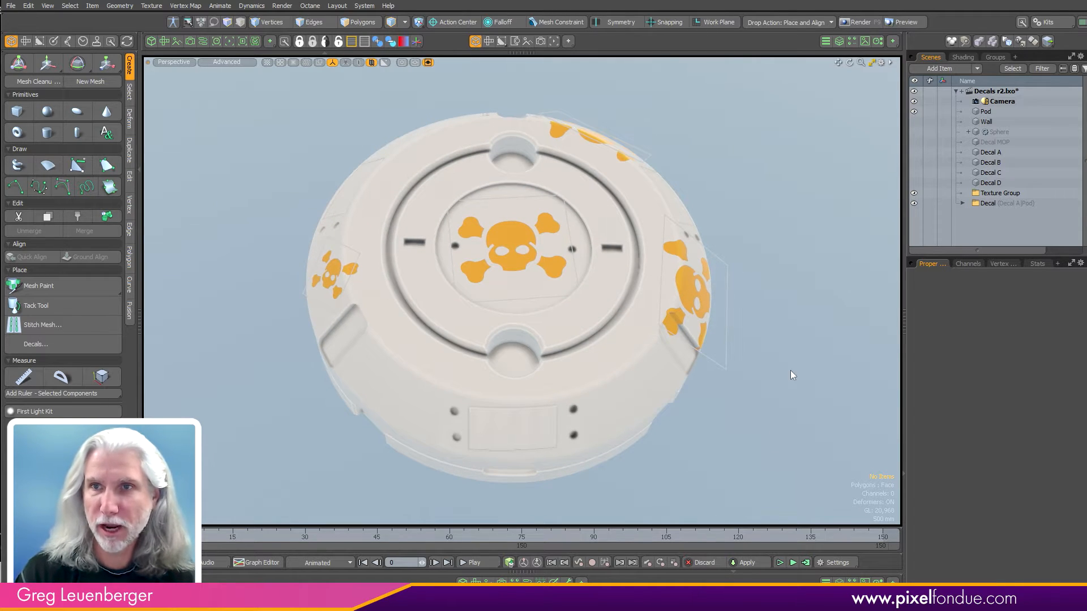
Hide the Pod mesh and its Decal group, and show the Sphere mesh instead.
left_click(914, 111)
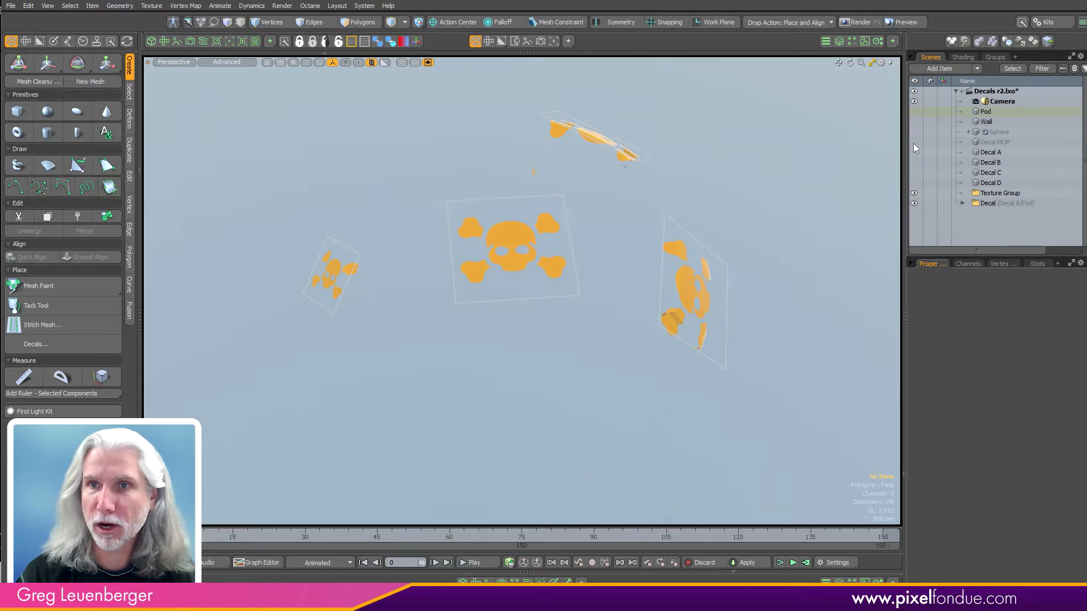
left_click(914, 203)
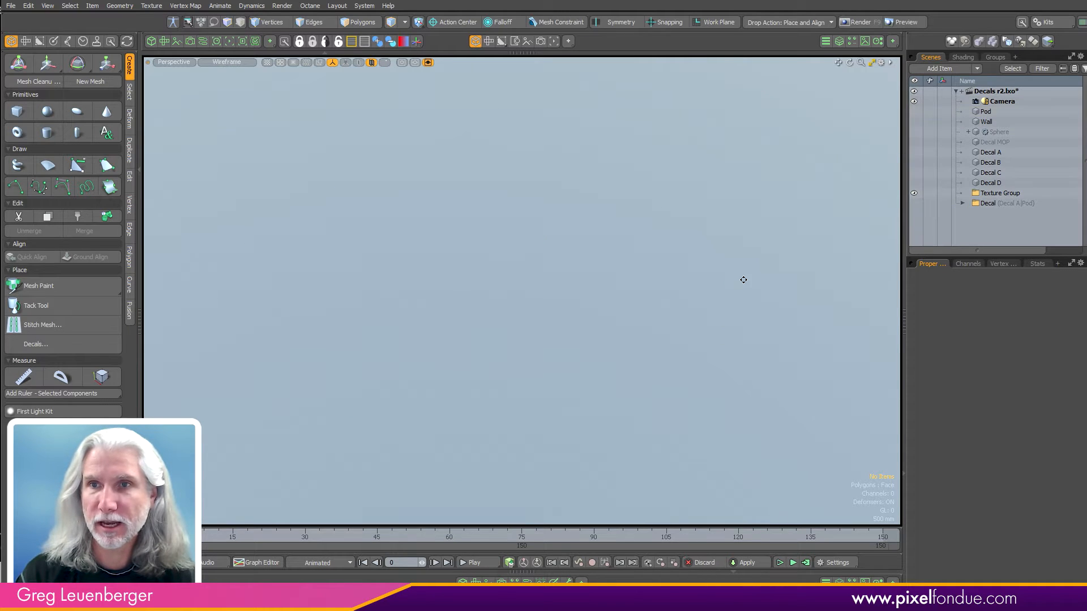
left_click(915, 132)
scroll(638, 277, "up", 5)
left_click_drag(638, 277, 618, 244, "alt")
Open the Sphere's mesh operation stack and examine its Sphere, Polygon Bevel and Edge Bevel operations on the rim.
left_click(997, 132)
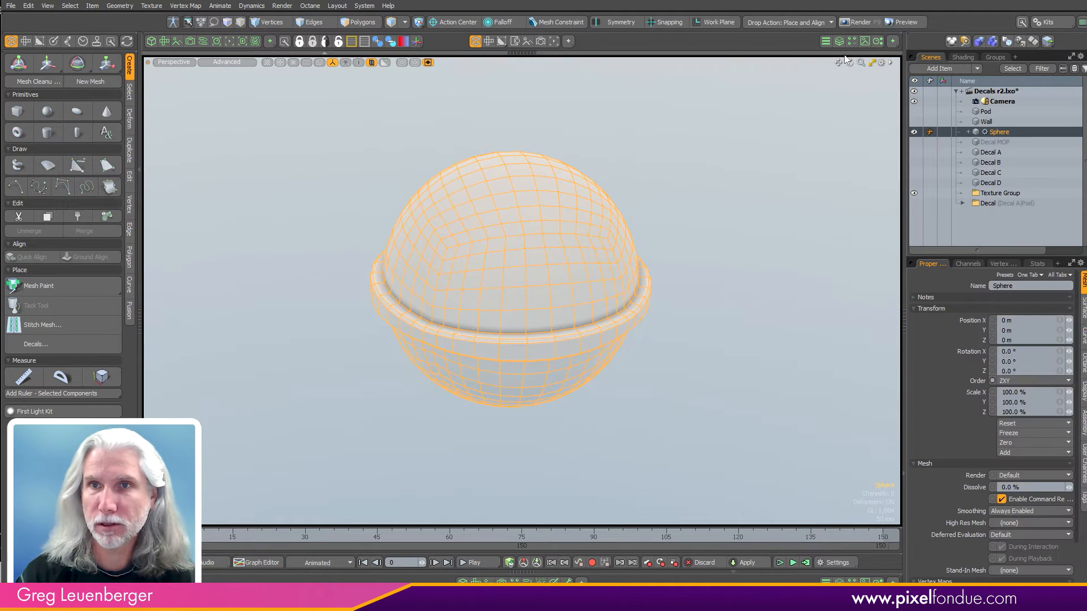
left_click(839, 42)
left_click(761, 106)
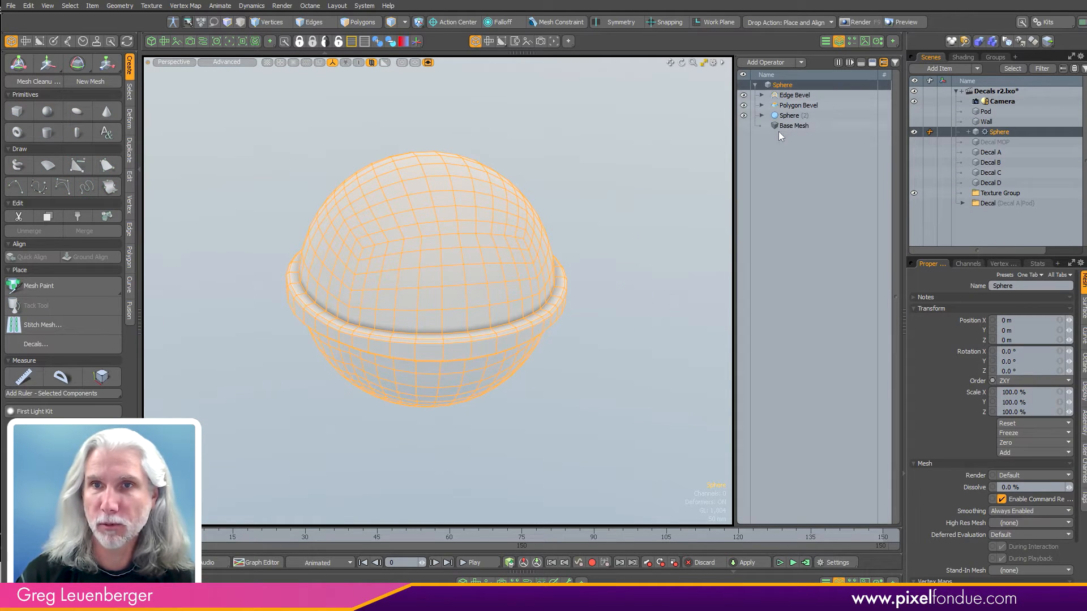
left_click(789, 115)
left_click(799, 106)
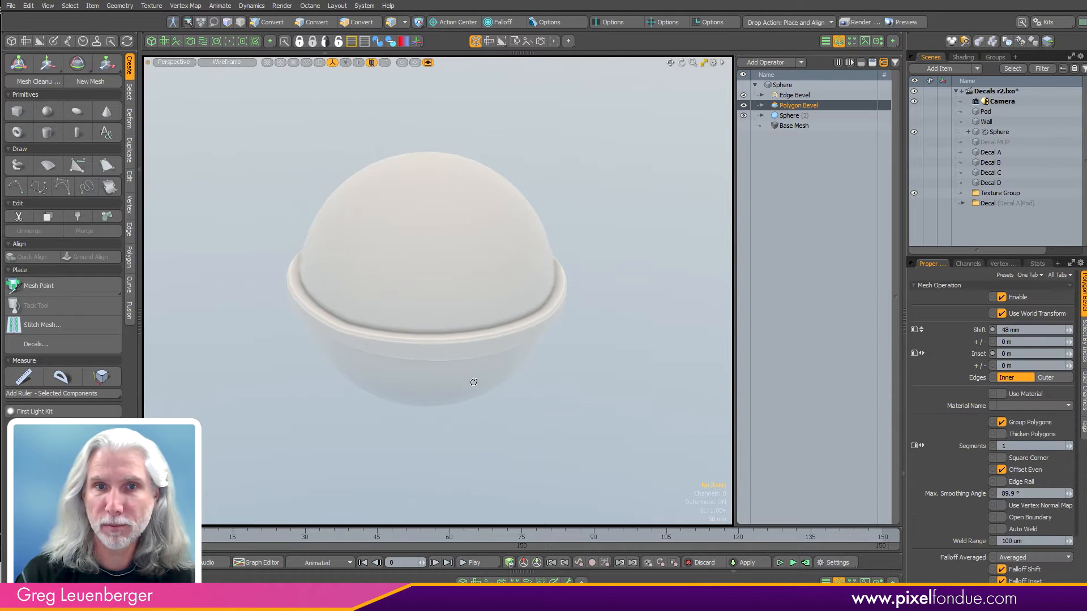
left_click_drag(473, 381, 420, 329, "alt")
left_click_drag(612, 205, 761, 194, "alt")
left_click(794, 95)
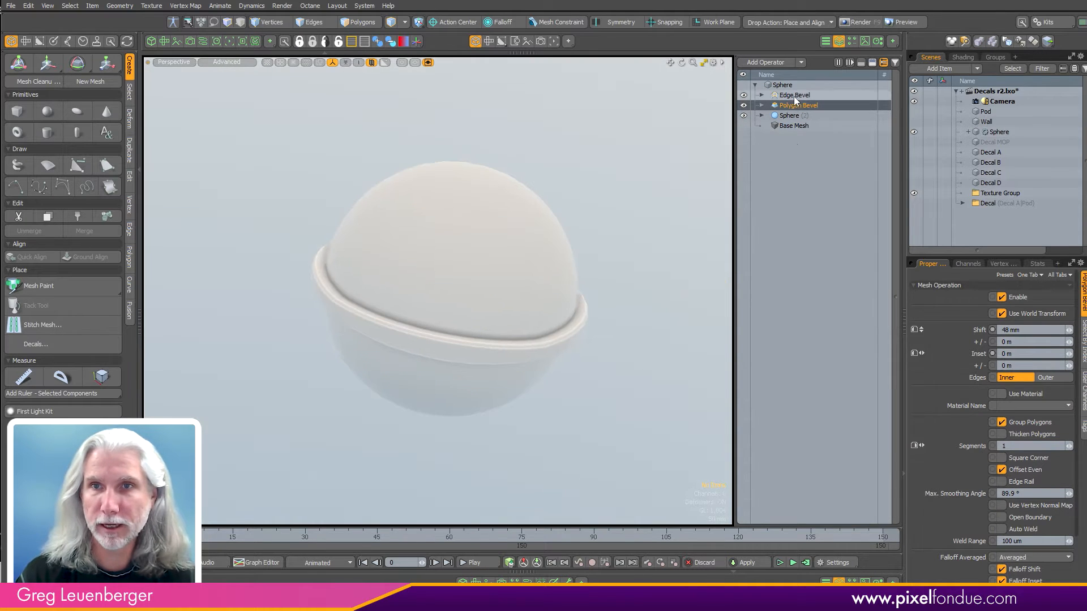
scroll(508, 318, "up", 5)
scroll(510, 321, "down", 5)
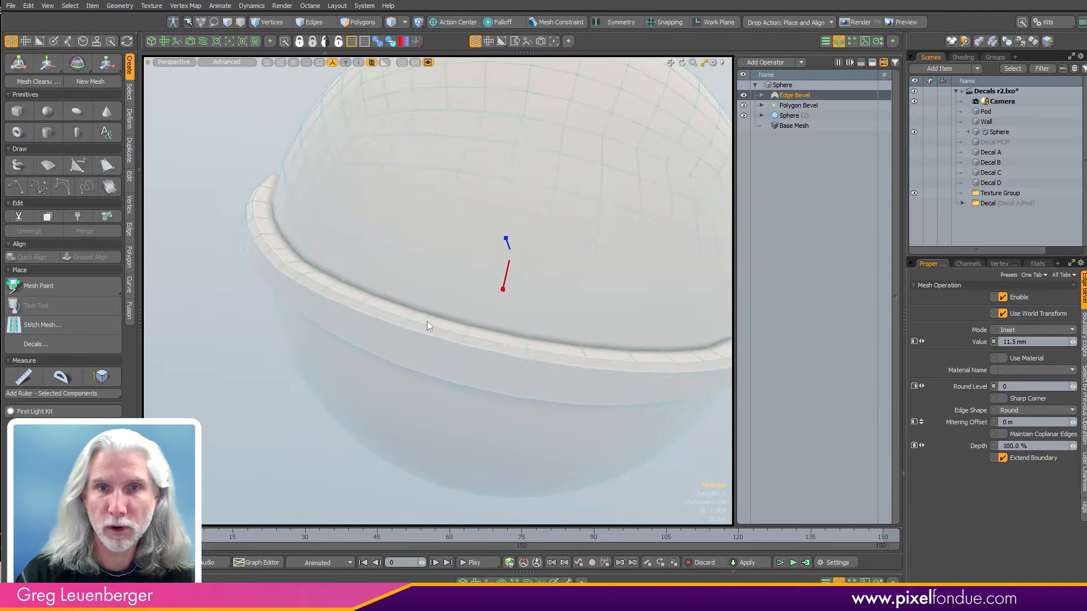
left_click(674, 218)
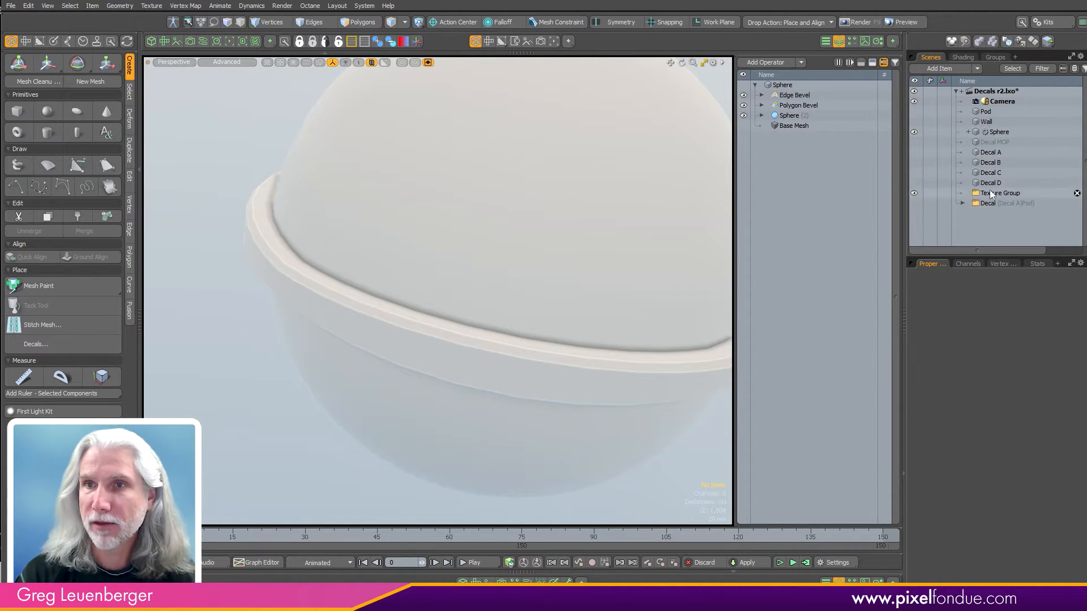
Show Decal B and move it away from the sphere to a Z position of 1.03 m.
left_click(991, 164)
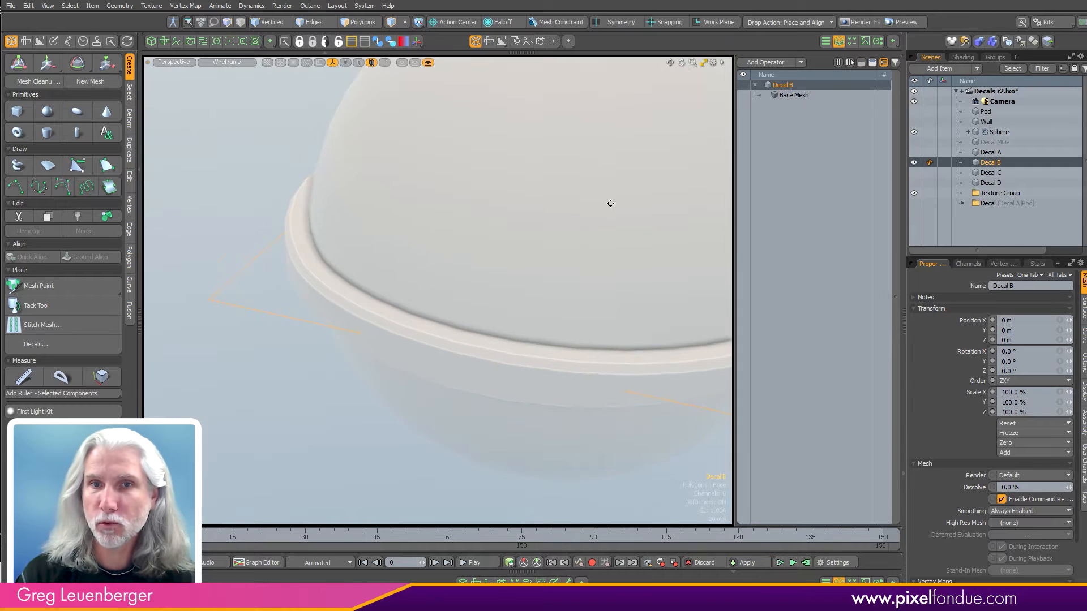
key("a")
key("w")
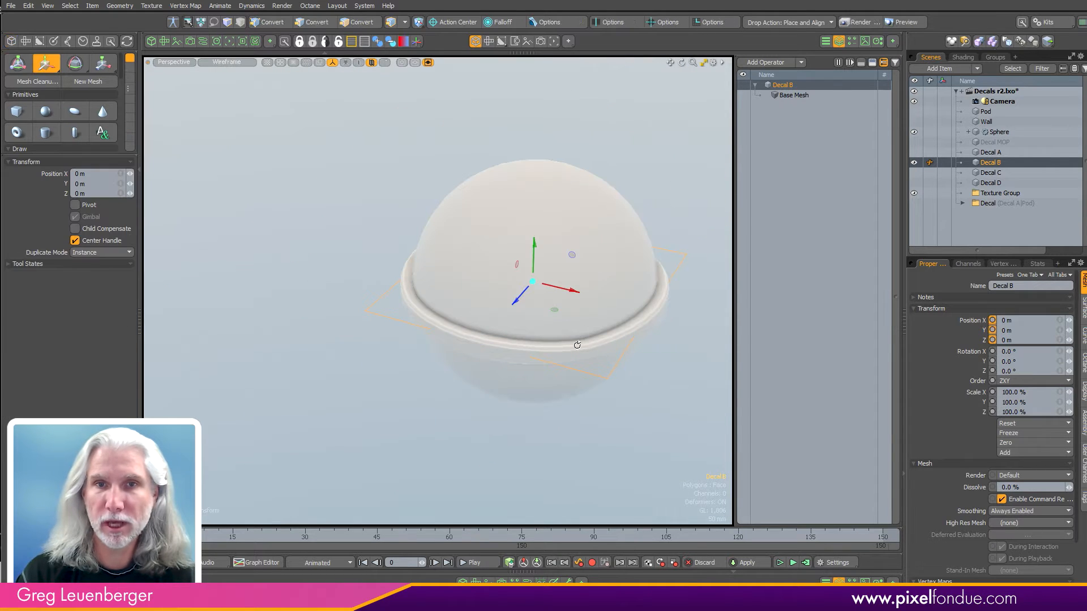
left_click_drag(496, 305, 580, 417)
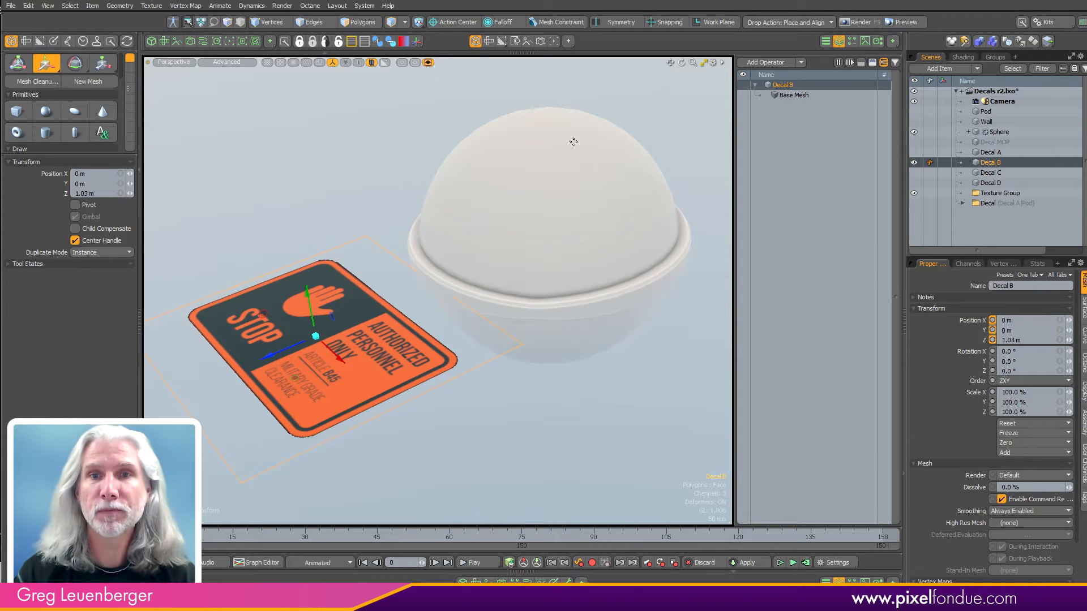
key("q")
Add a Decal Planar mesh operation to the Decal MOP mesh.
left_click(560, 238)
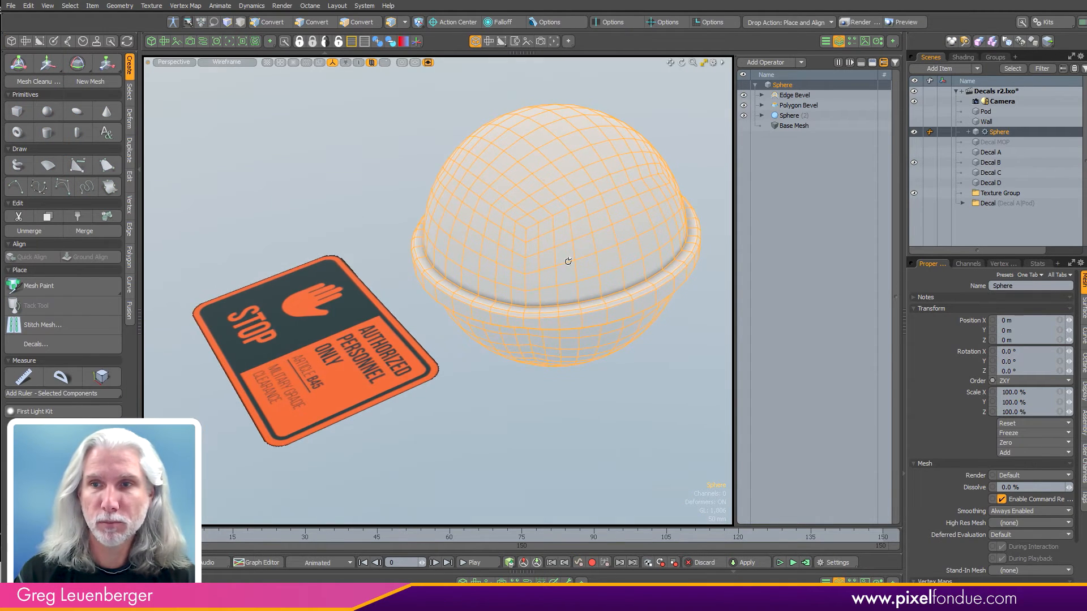
middle_click_drag(580, 398, 602, 381)
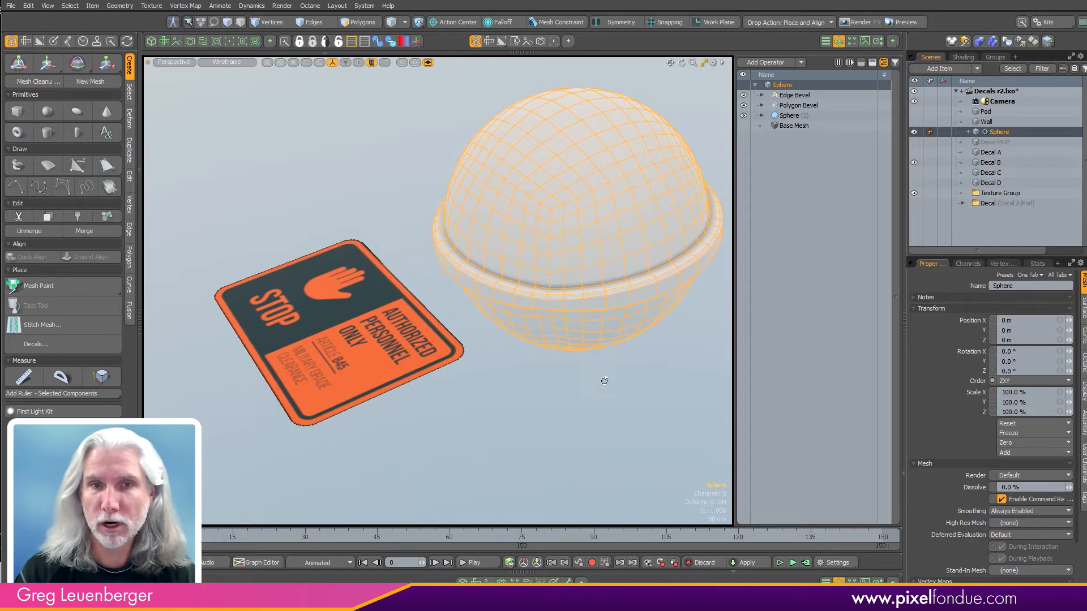
left_click(612, 417)
left_click(997, 142)
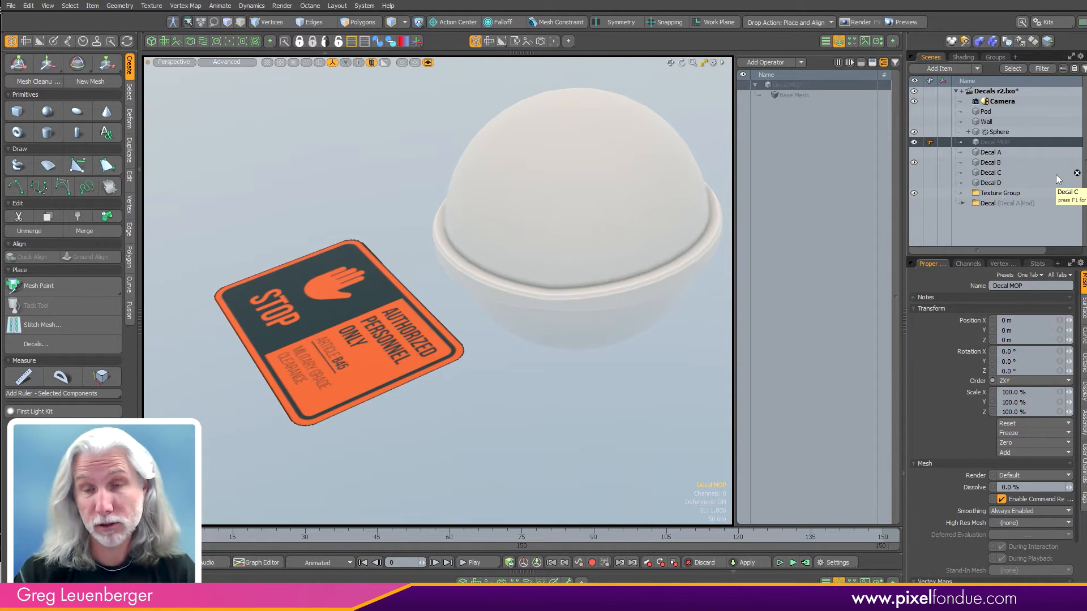
left_click(770, 63)
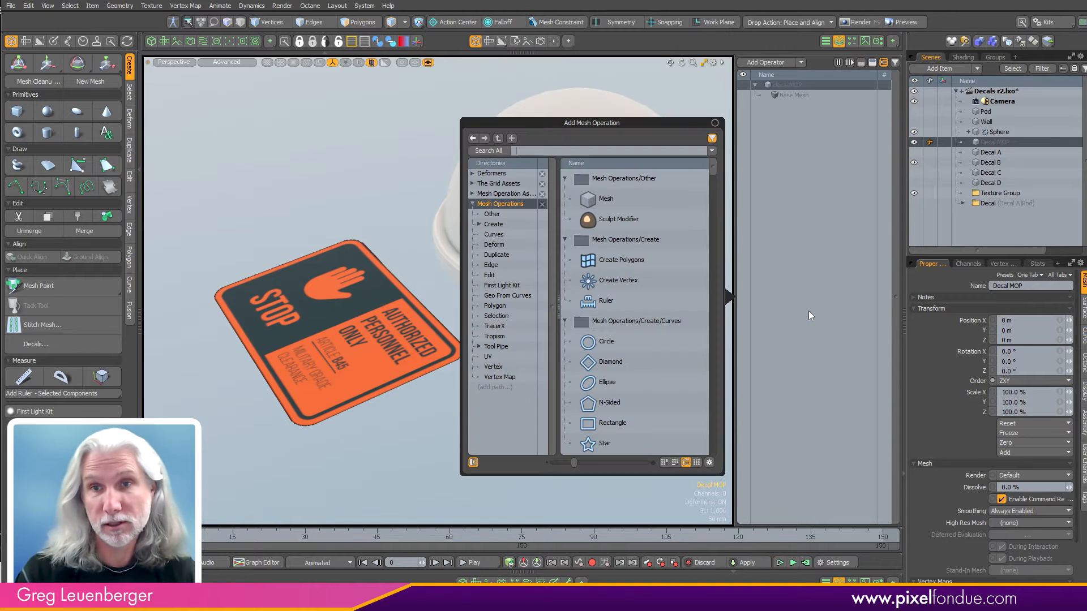
type("decal")
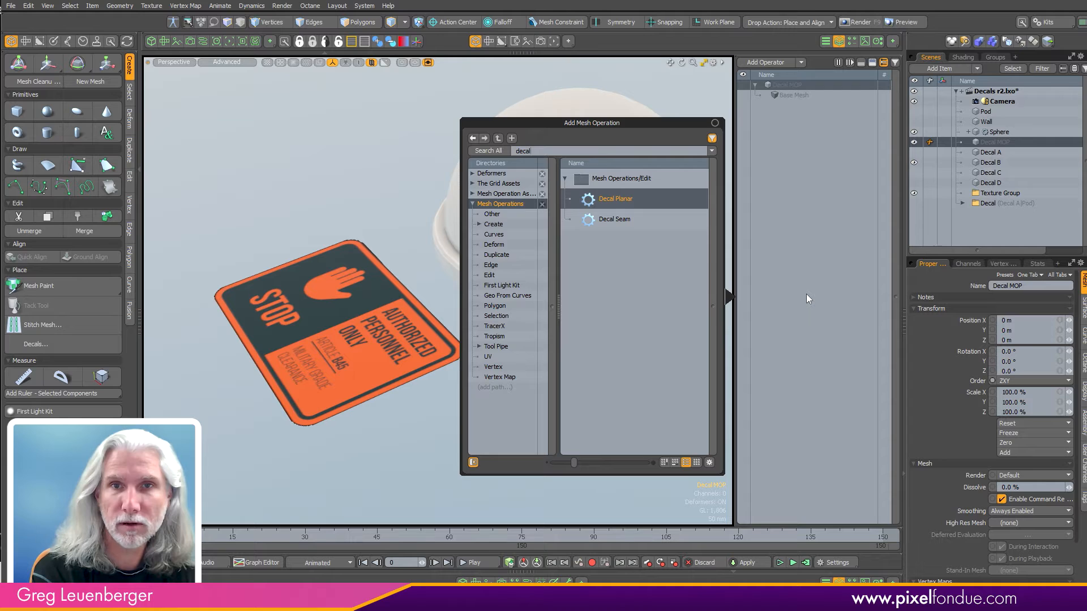
key("Return")
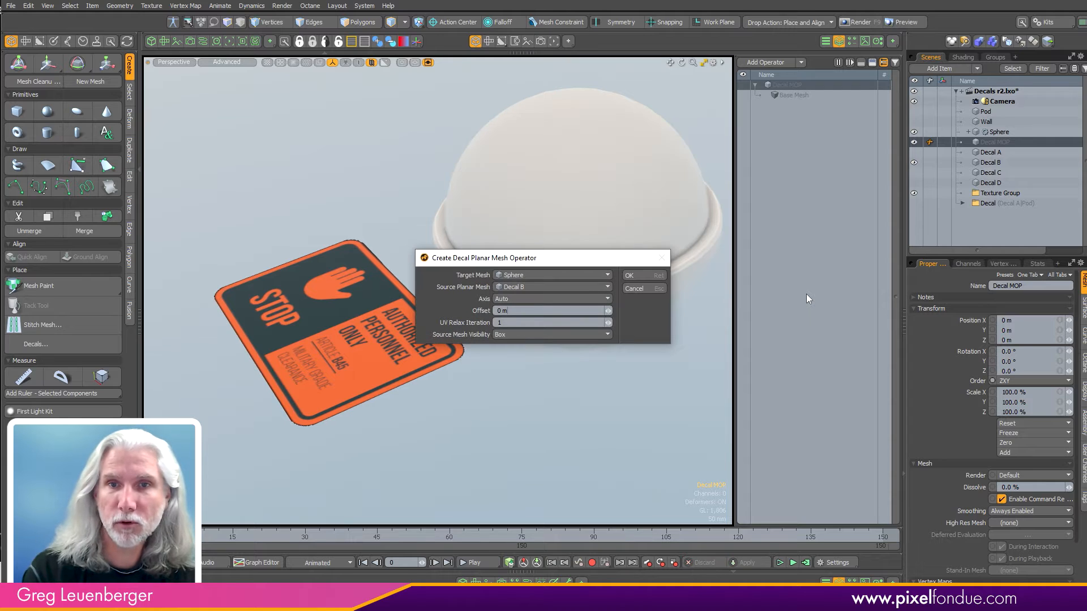
Create the Decal Planar operator with Sphere as the target mesh and Decal B as the source planar mesh, keeping Source Mesh Visibility on Box.
left_click(558, 286)
left_click(582, 205)
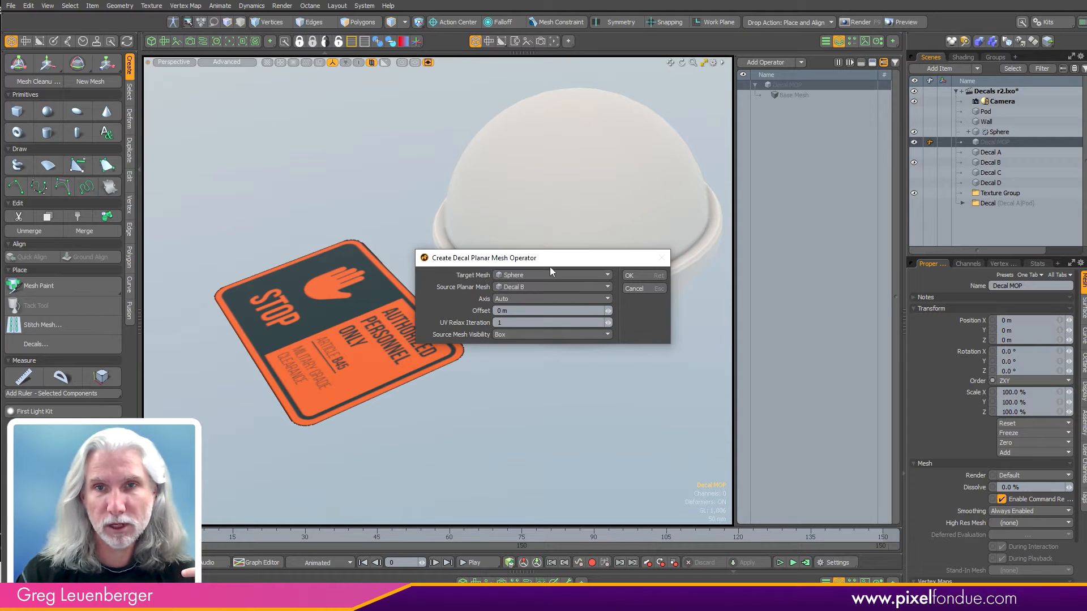
left_click(541, 273)
left_click(551, 274)
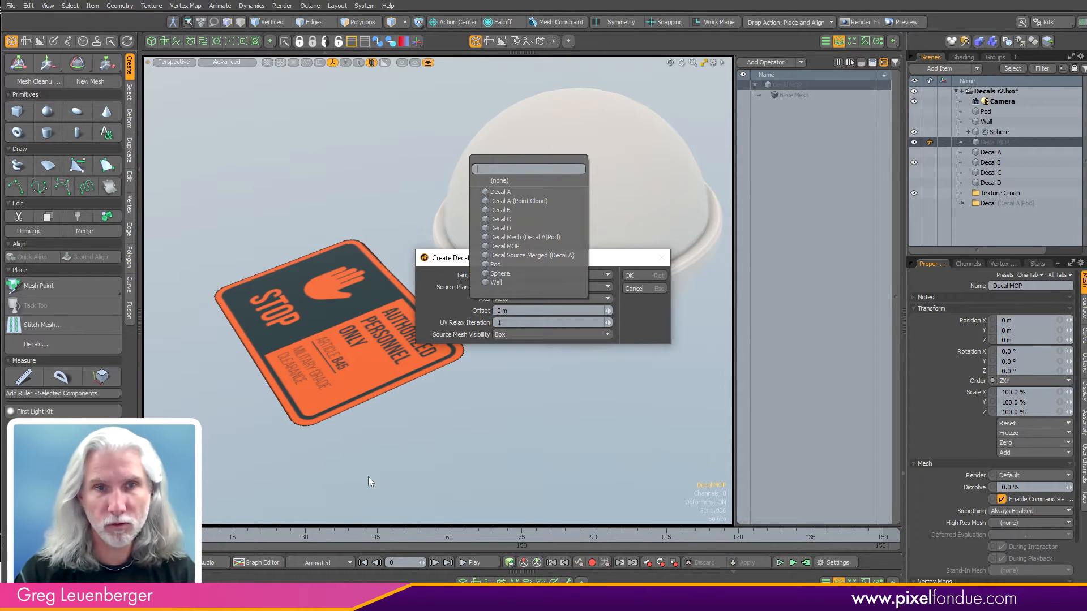
left_click(541, 275)
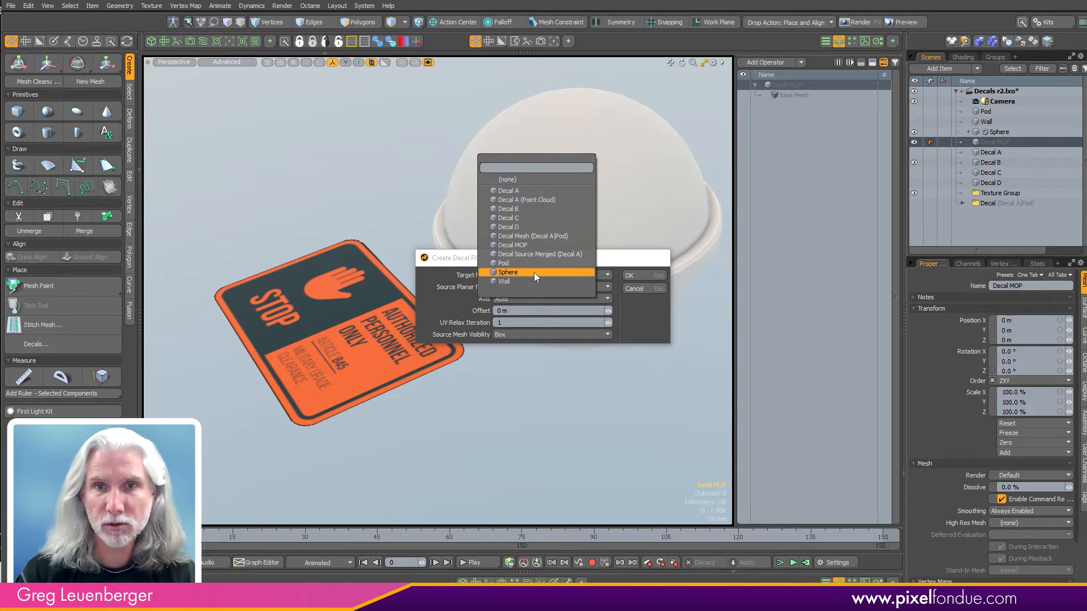
left_click(532, 271)
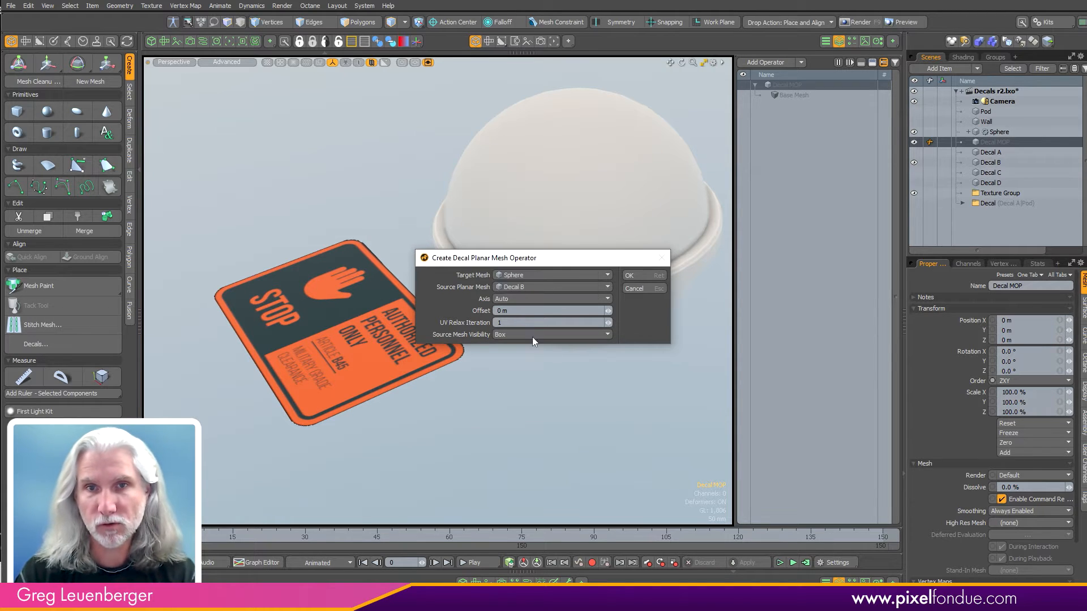
left_click(533, 288)
left_click(544, 288)
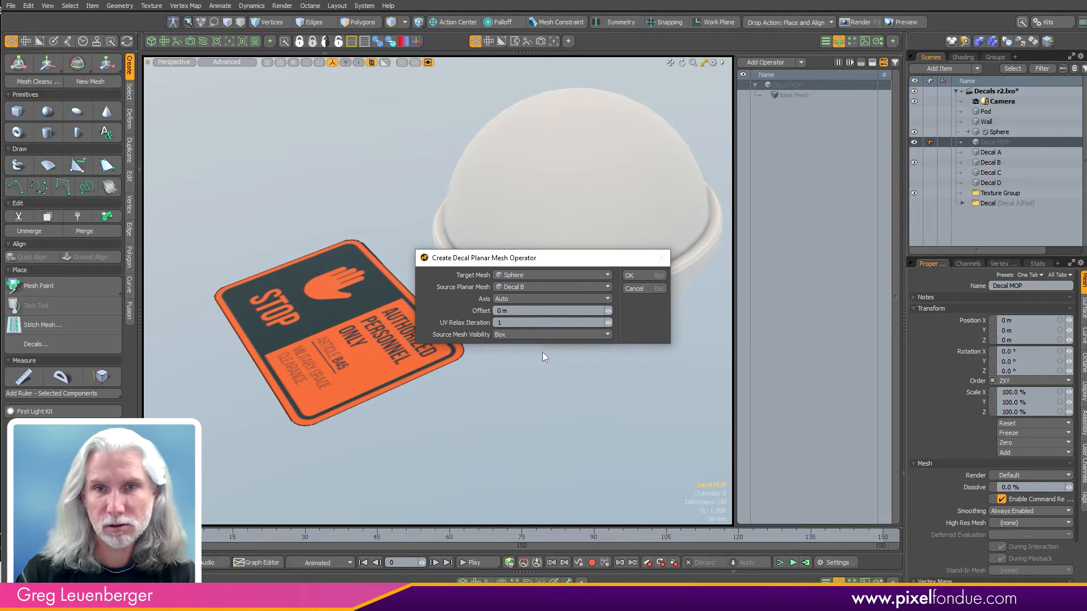
left_click(641, 278)
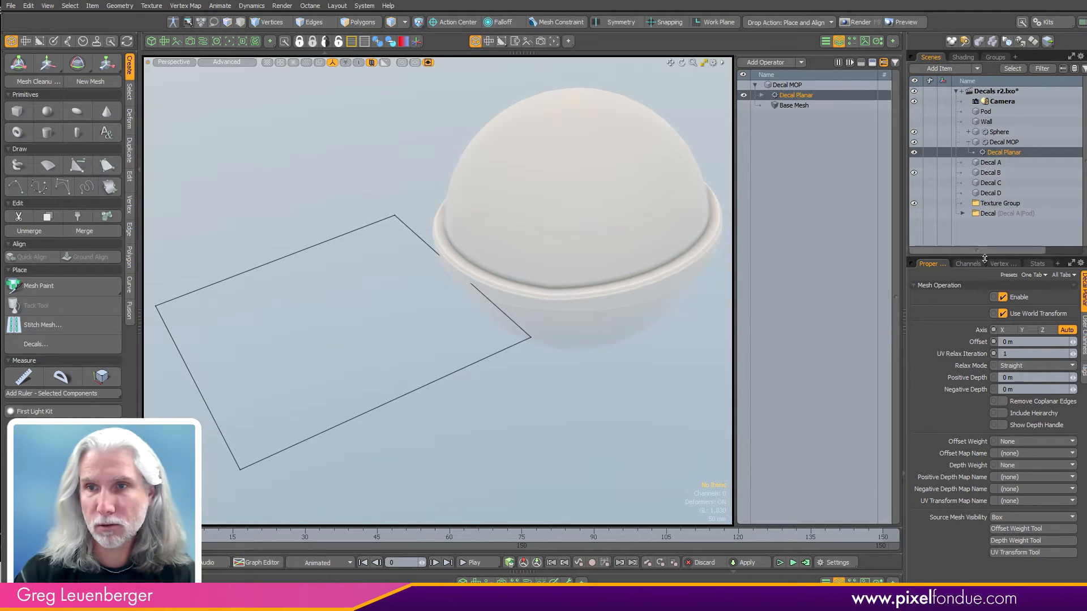
Move Decal B farther from the sphere to a Z position of 1.262 m.
left_click(992, 173)
left_click(1084, 391)
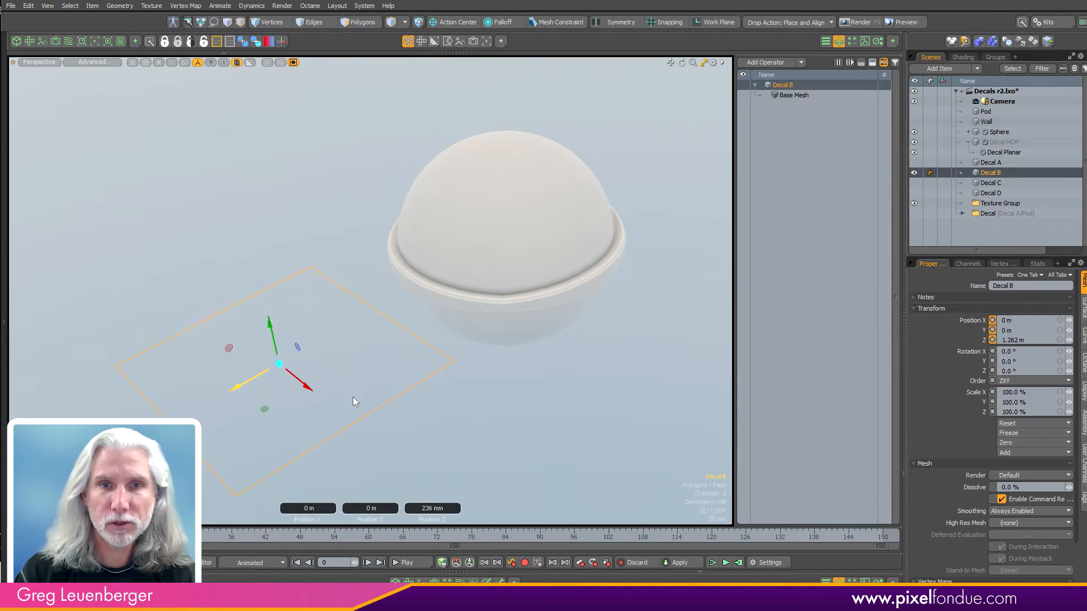
left_click(660, 282)
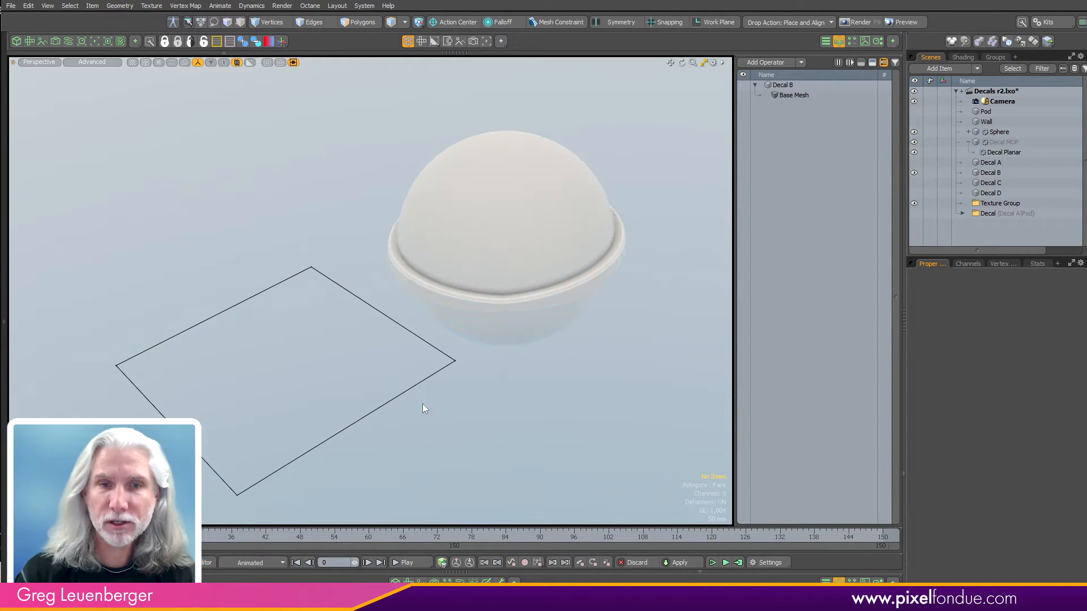
Place and align Decal B onto the surface of the sphere.
left_click(341, 432)
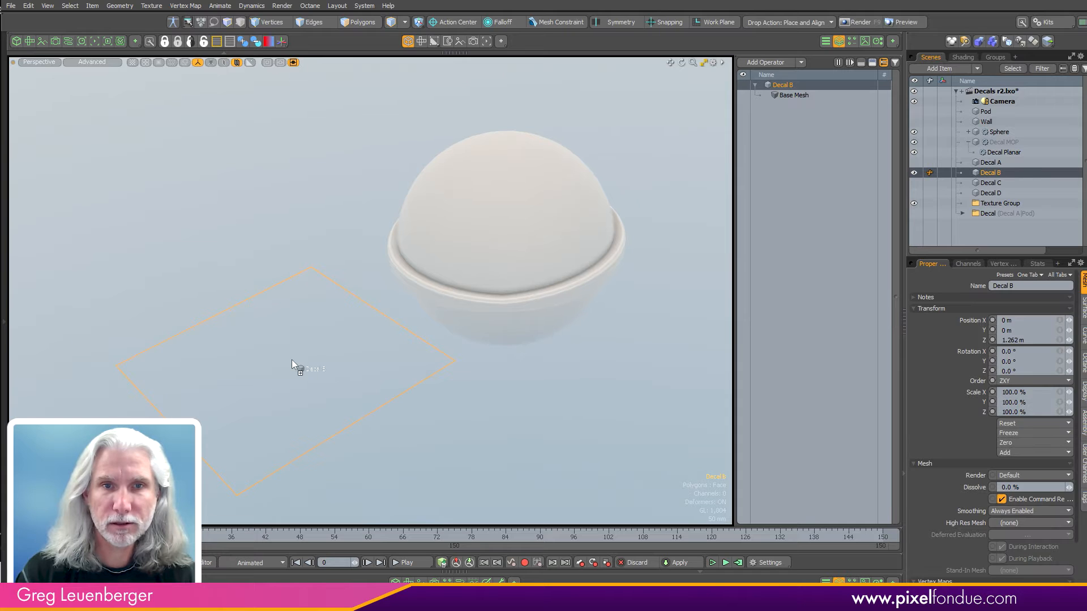
left_click_drag(292, 361, 433, 293)
left_click(326, 320)
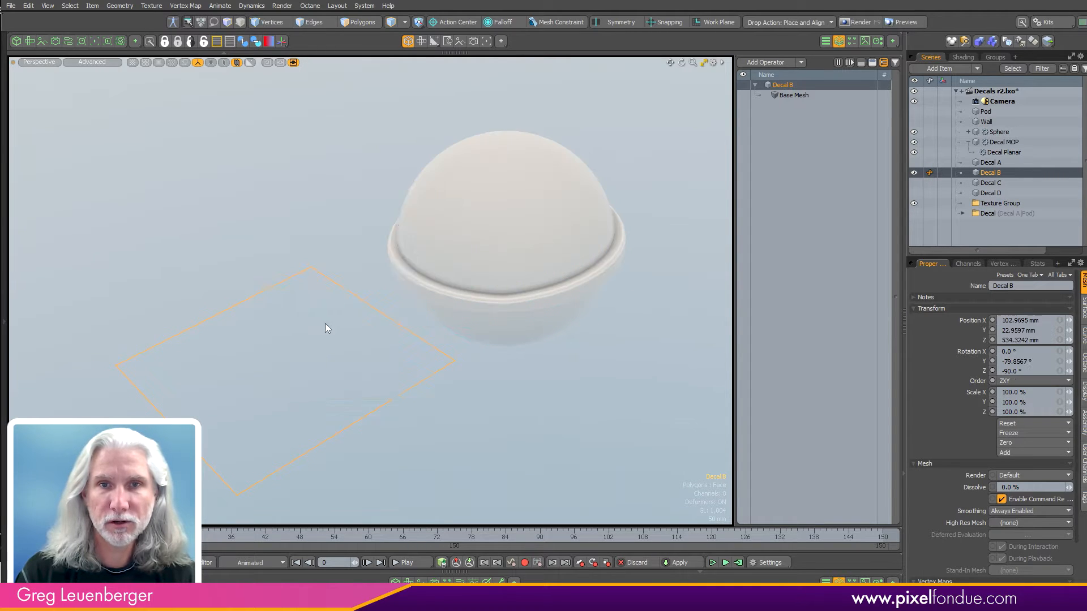
left_click_drag(326, 328, 461, 379, "alt")
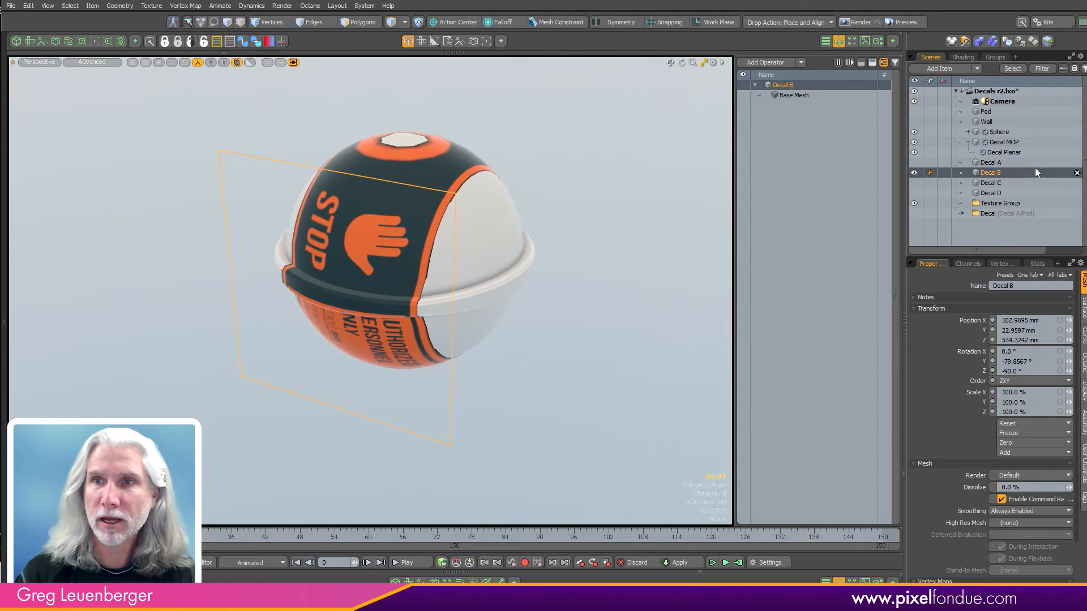
Set the Decal Planar operation's Source Mesh Visibility to Show and examine Decal B beside the sphere.
left_click(1008, 152)
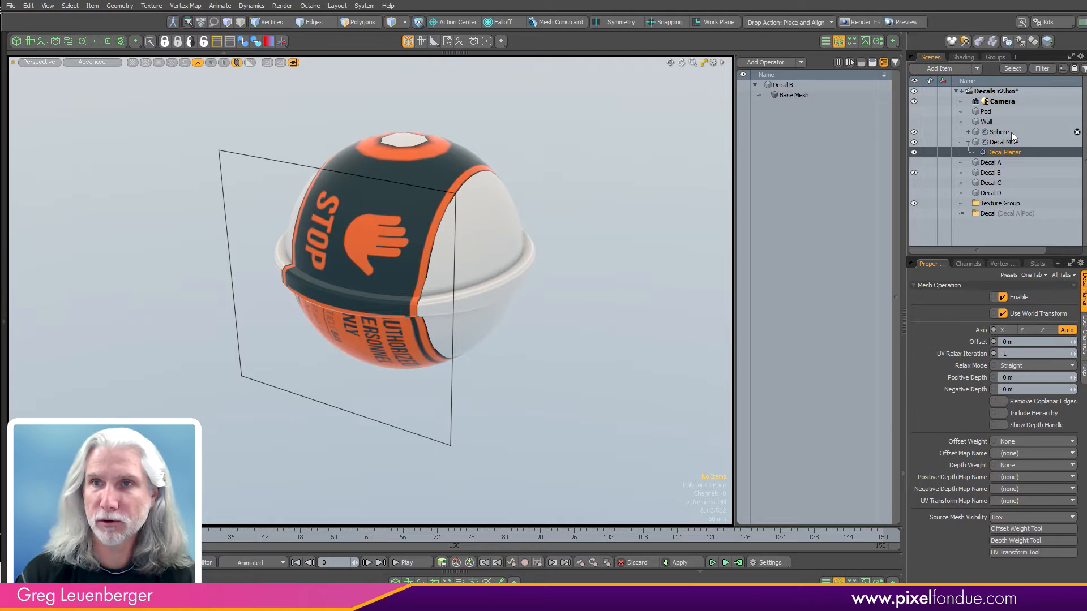
left_click(1001, 142)
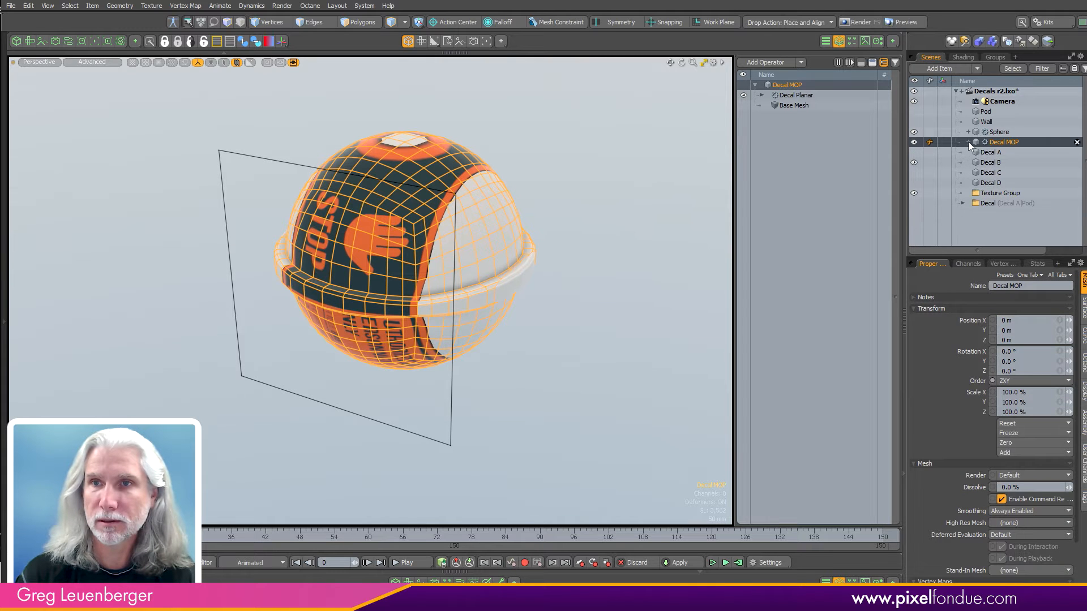
left_click(804, 96)
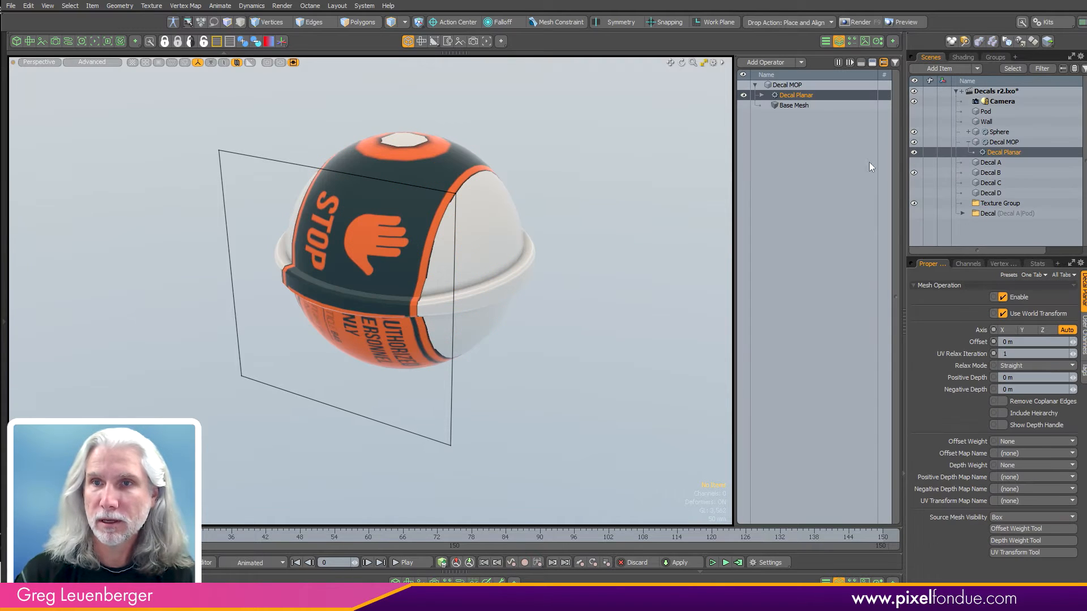
left_click(1013, 517)
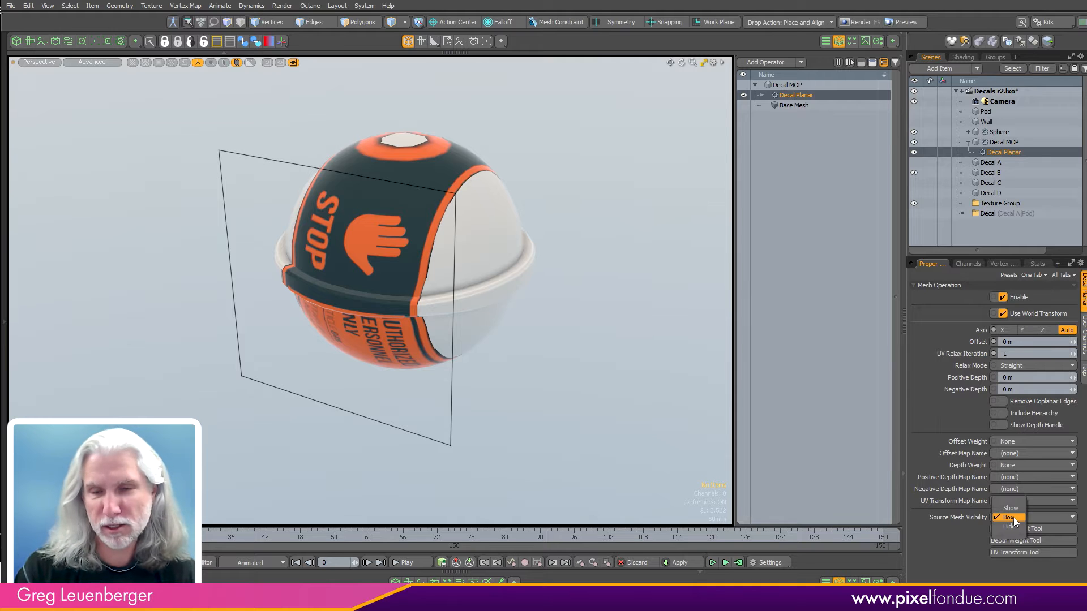
left_click(1011, 508)
left_click_drag(487, 323, 558, 329, "alt")
left_click(991, 172)
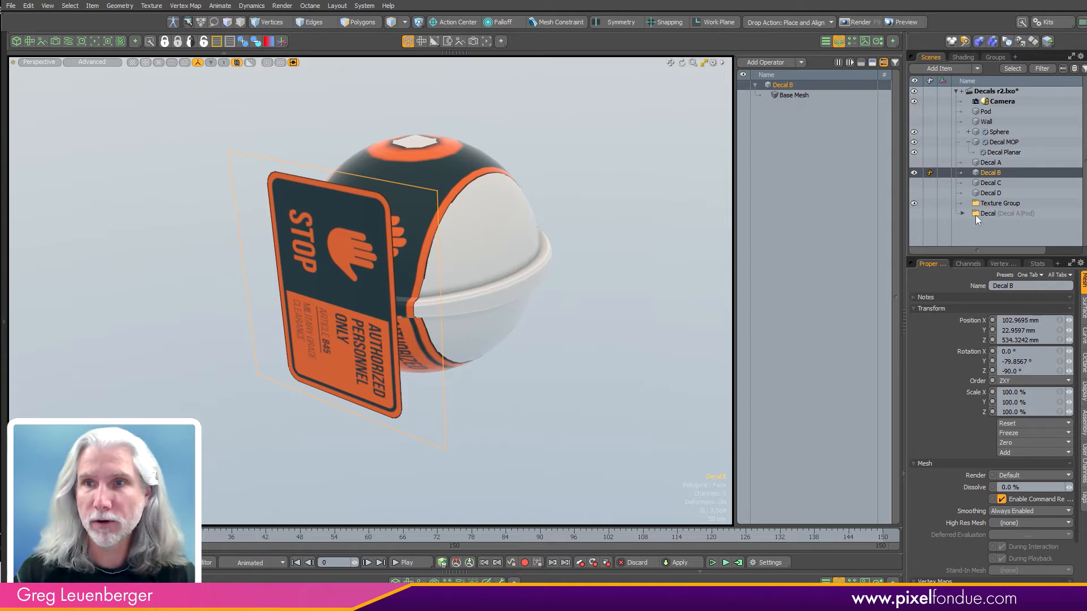
Try the Hide option for the Decal Planar operation's Source Mesh Visibility, and set it back to Box.
left_click(1003, 152)
left_click(1013, 517)
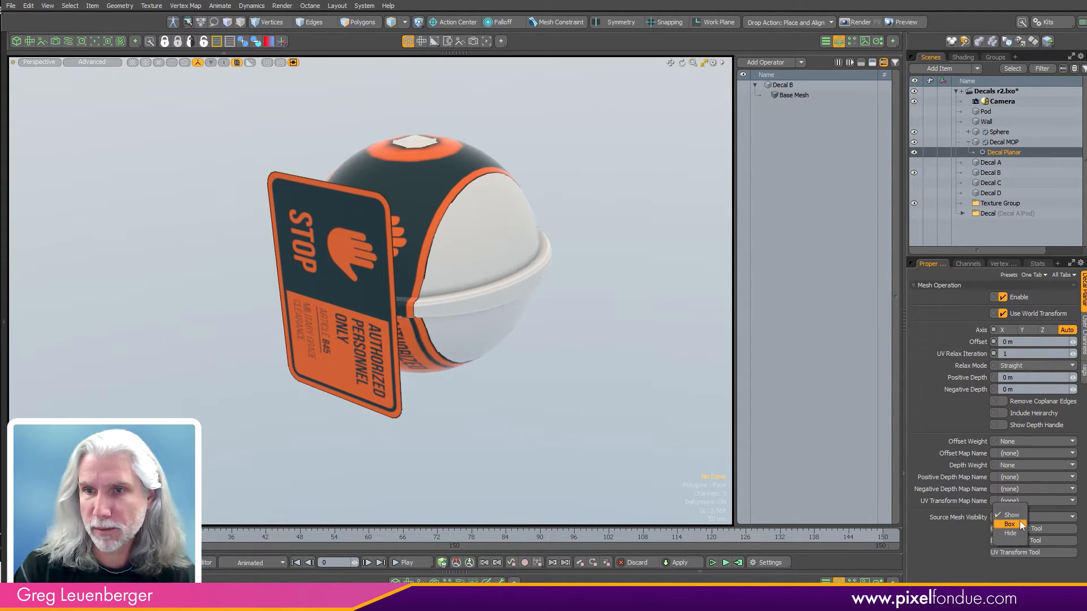
left_click(1021, 523)
left_click(1019, 517)
left_click(1016, 526)
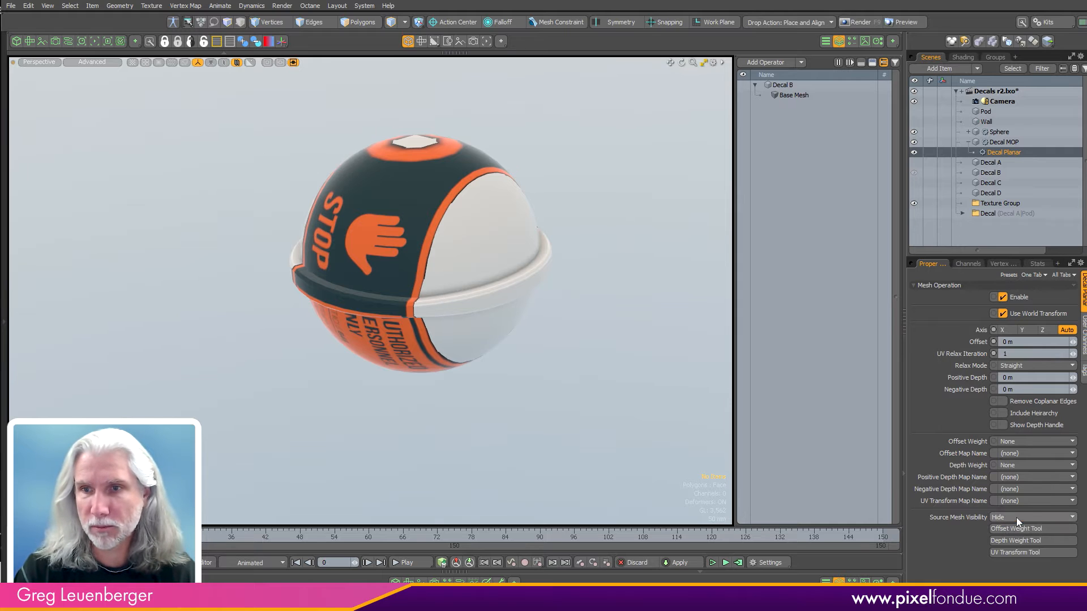
left_click(1018, 518)
left_click(1017, 508)
Rotate Decal B to an X rotation of 90° so the sign stands upright on the sphere.
left_click_drag(453, 374, 544, 483, "alt")
left_click(469, 437)
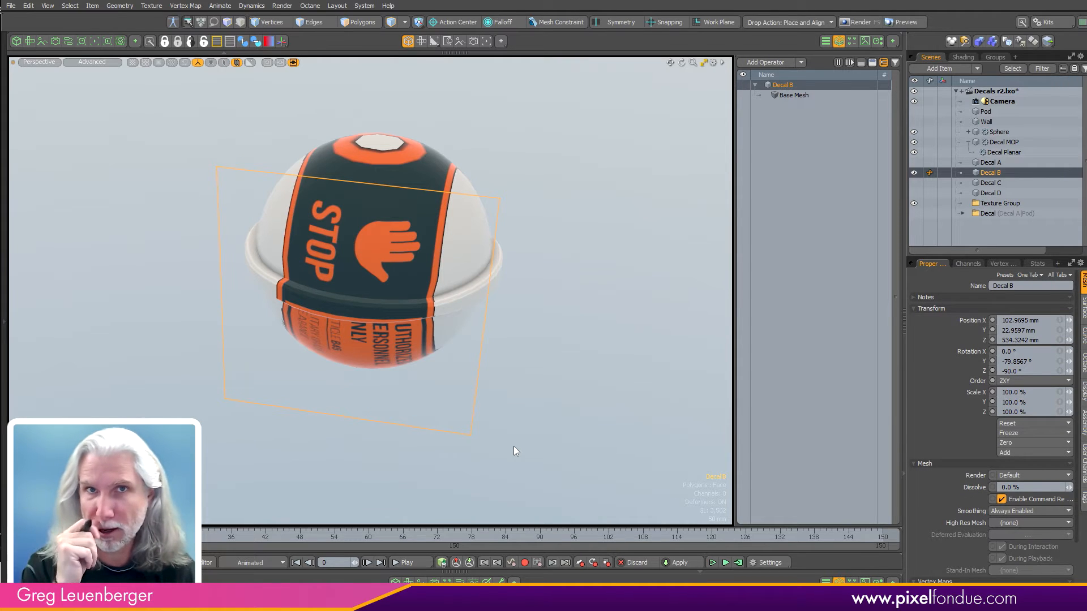
key("e")
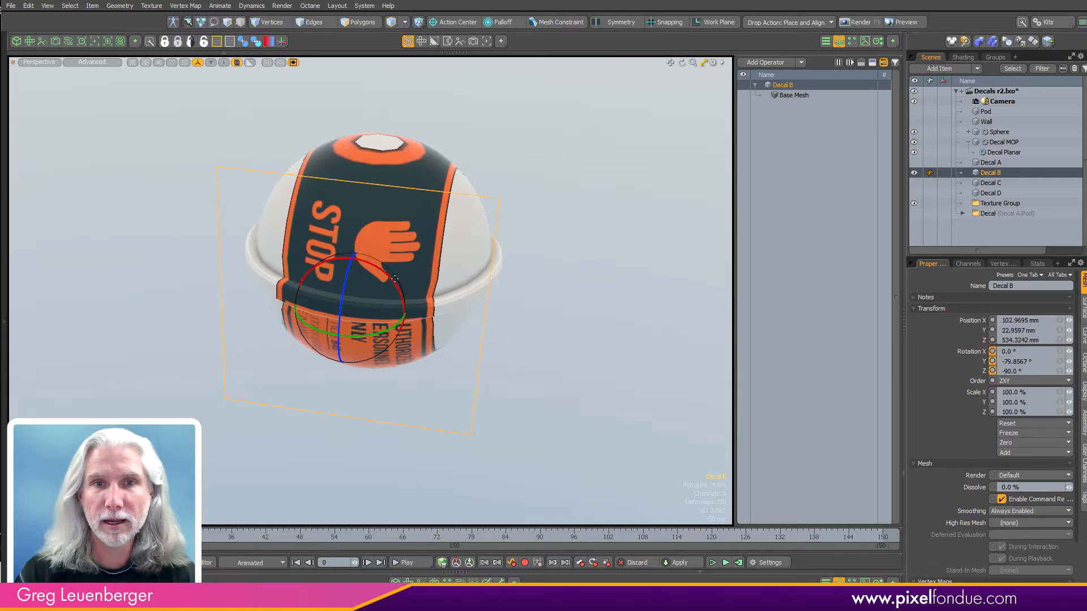
left_click_drag(385, 278, 324, 245)
type("90")
key("Return")
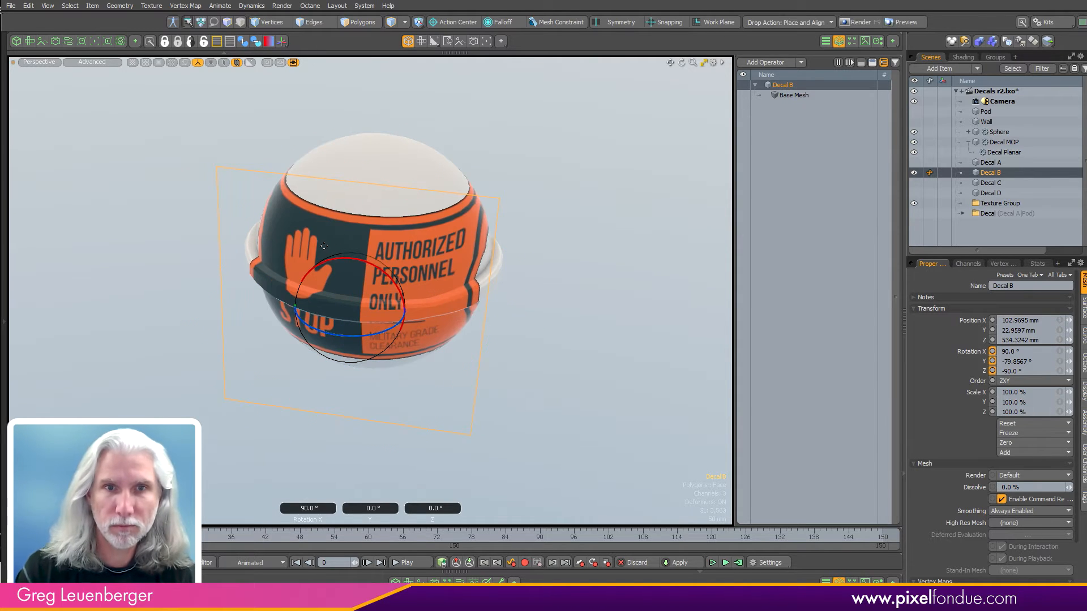
Scale Decal B uniformly down to 57% so the sign covers only part of the sphere and rim.
key("r")
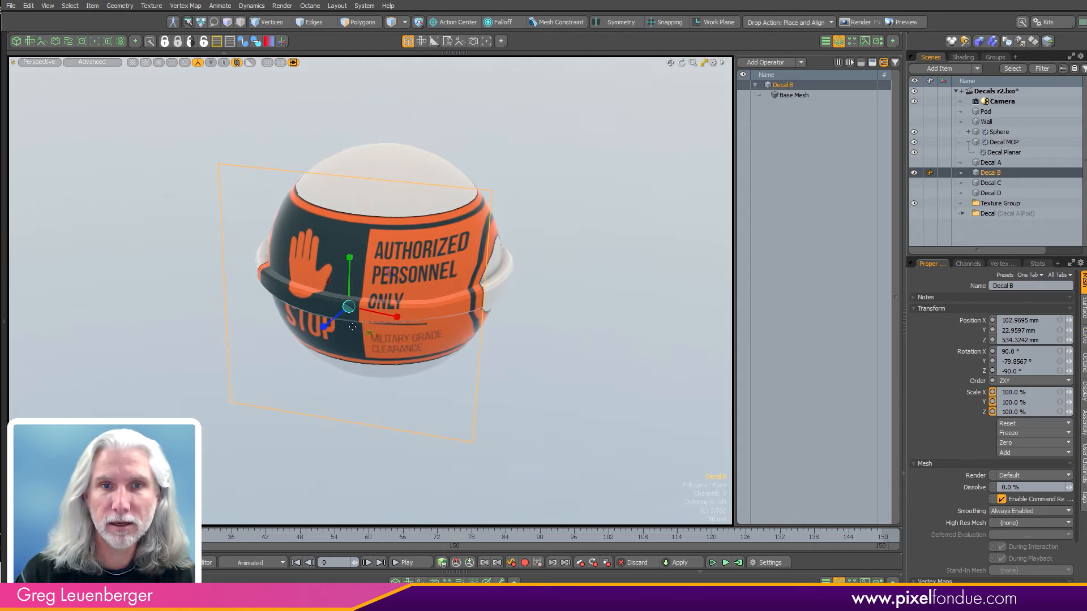
left_click_drag(350, 309, 338, 310)
left_click_drag(349, 306, 304, 307)
left_click_drag(516, 391, 697, 325, "alt")
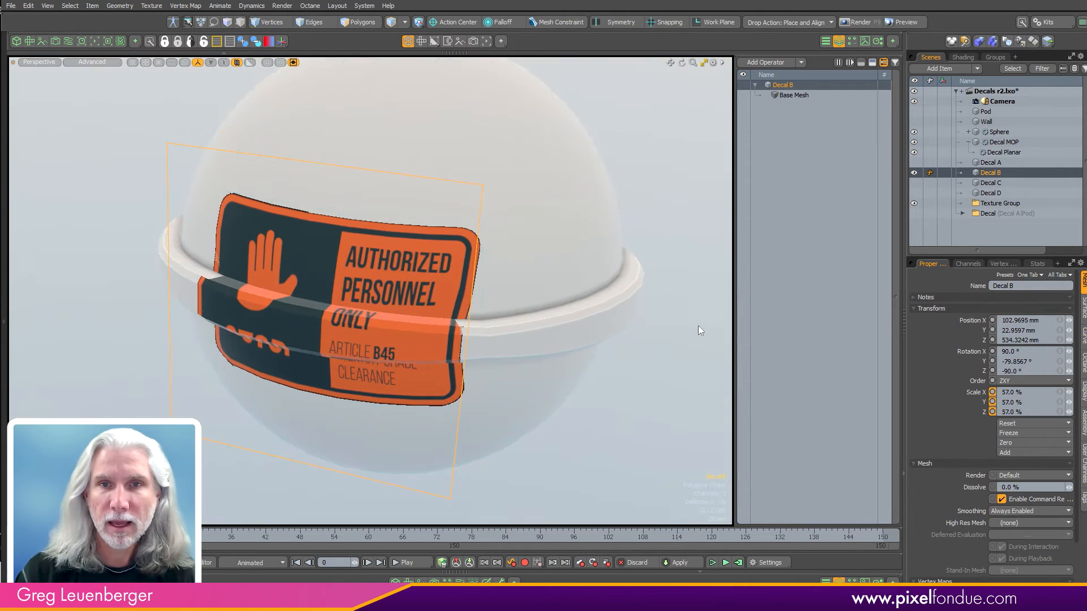
Select all connected polygons of the Decal MOP mesh and examine its wrap over the rim and its layout in the UV view.
left_click(1008, 150)
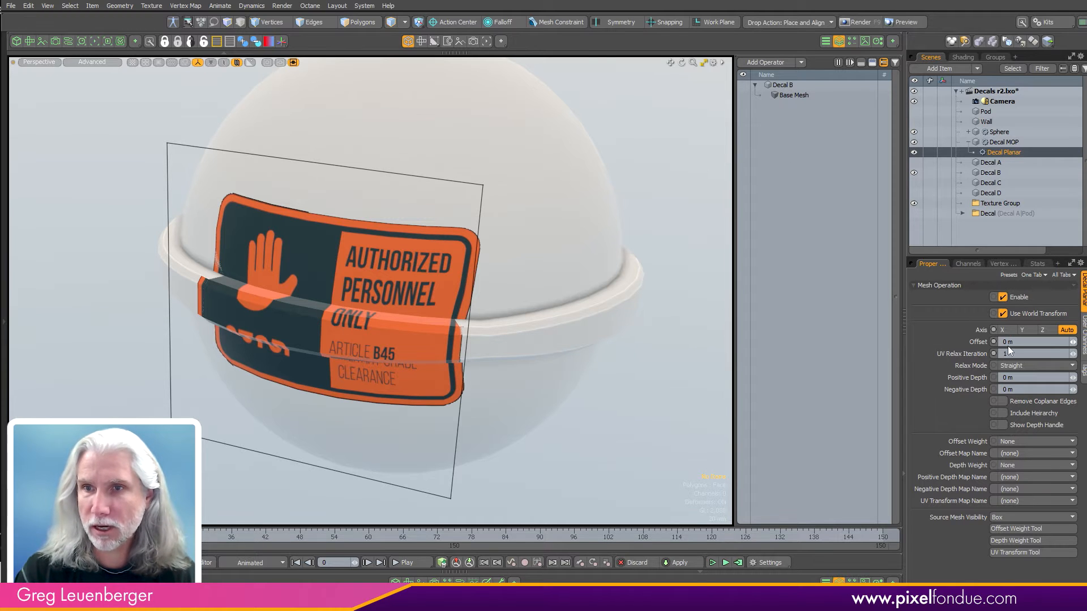
scroll(525, 329, "up", 5)
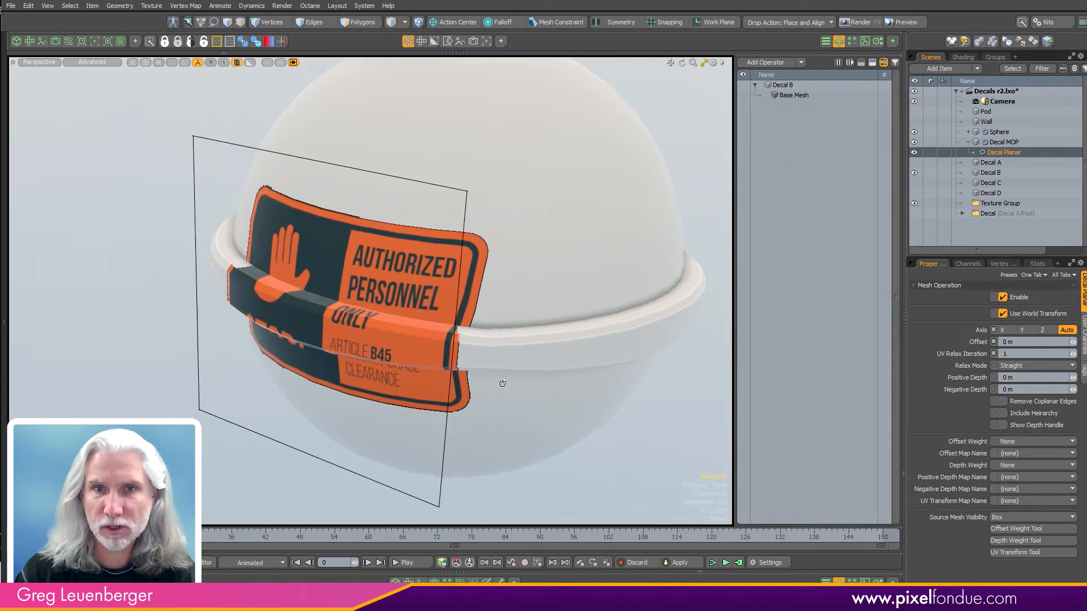
left_click_drag(524, 328, 478, 374, "alt")
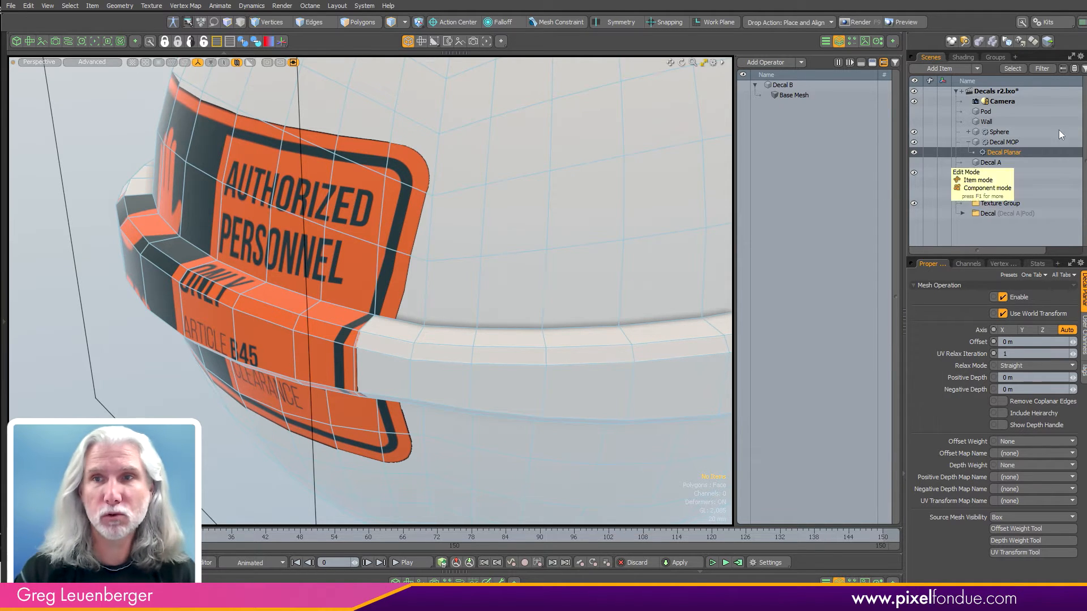
left_click(1010, 142)
key("3")
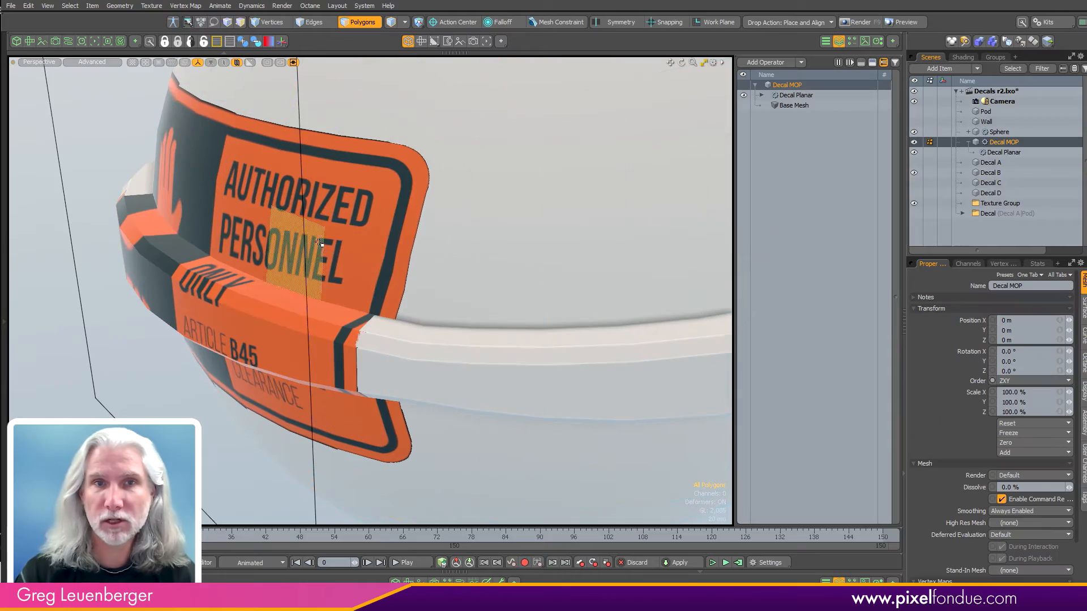
double_click(323, 249)
left_click_drag(515, 169, 441, 182, "ctrl+alt")
left_click_drag(498, 210, 191, 295, "alt")
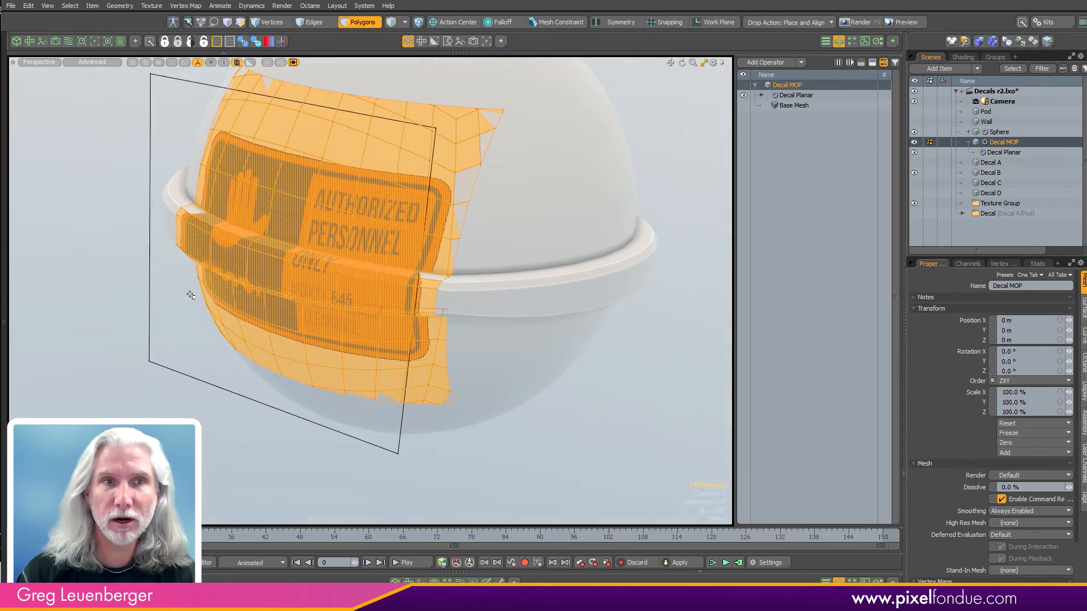
left_click(30, 43)
mouse_move(143, 266)
left_mouse_down("ctrl+alt")
mouse_move(169, 265)
mouse_move(148, 267)
left_mouse_up("ctrl+alt")
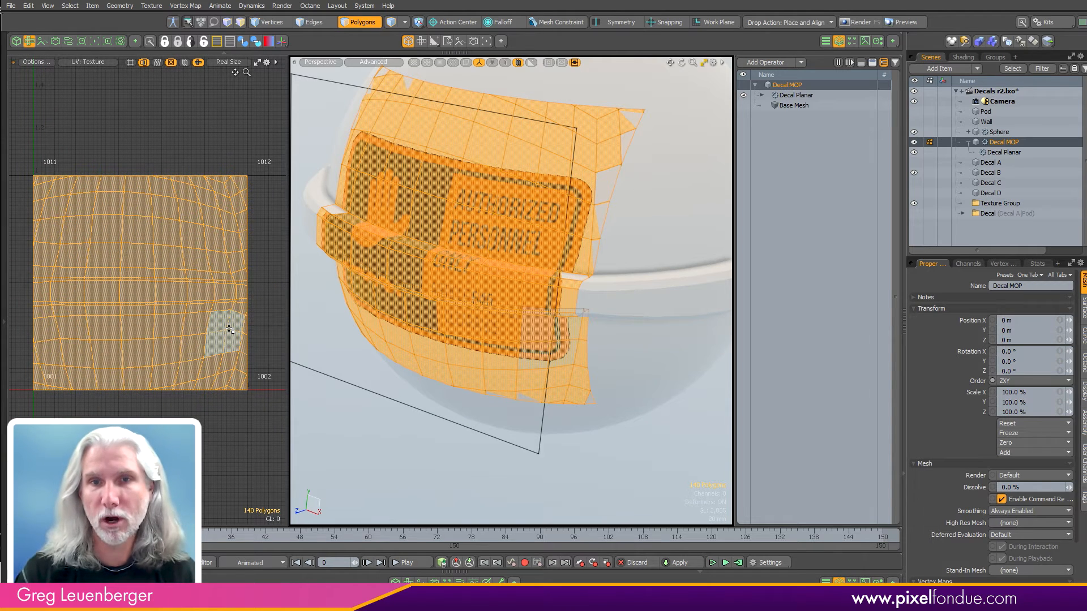
Clear the polygon selection and set the Decal Planar operation's Offset to 1 mm.
left_click(700, 452)
left_click(796, 95)
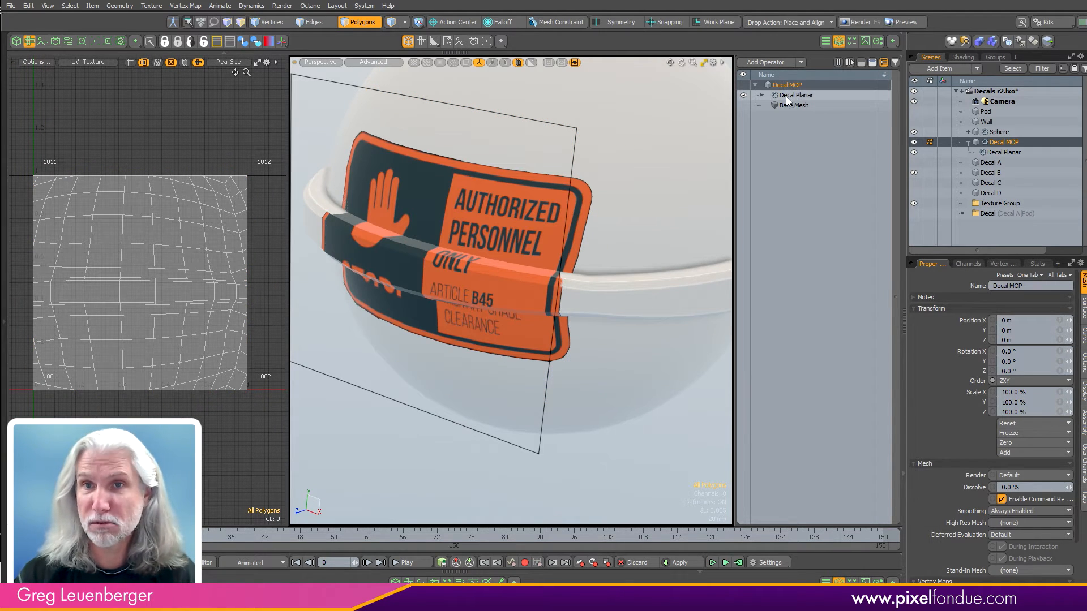
left_click(1025, 342)
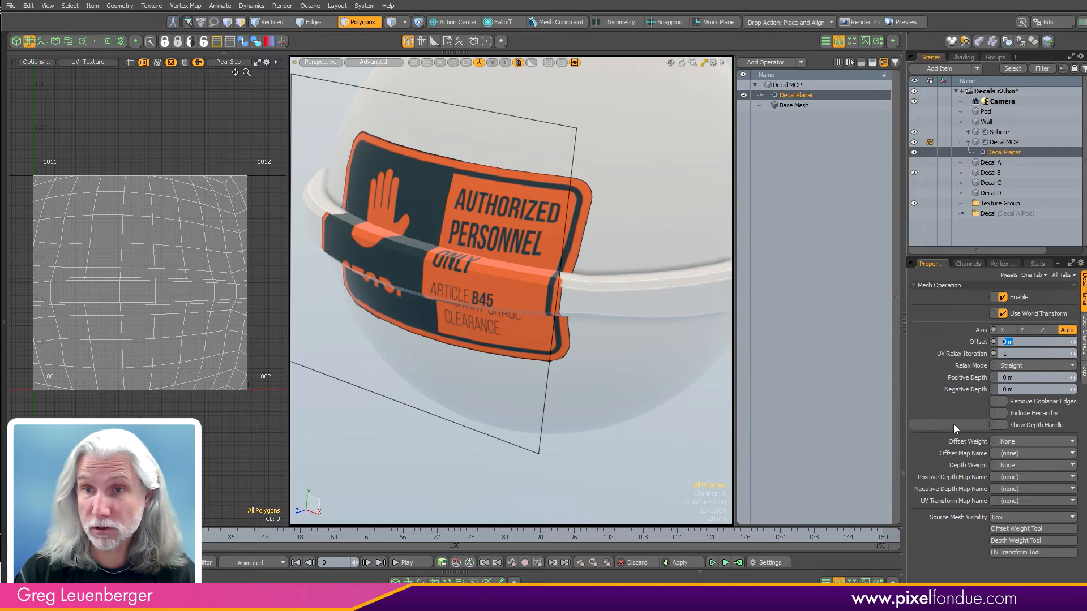
type("1mm")
key("Return")
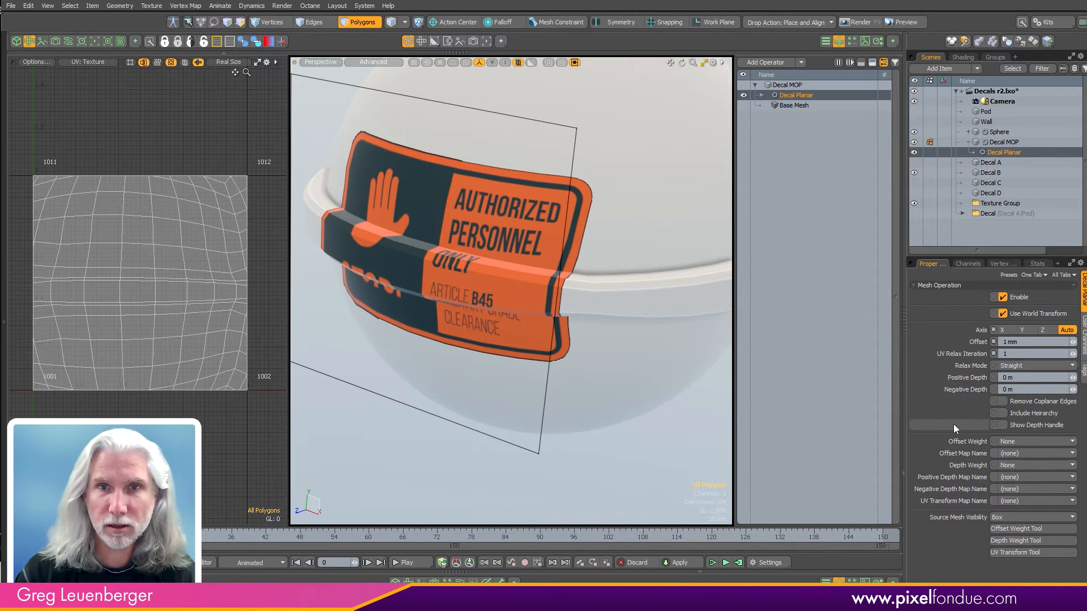
left_click_drag(430, 340, 559, 352, "alt")
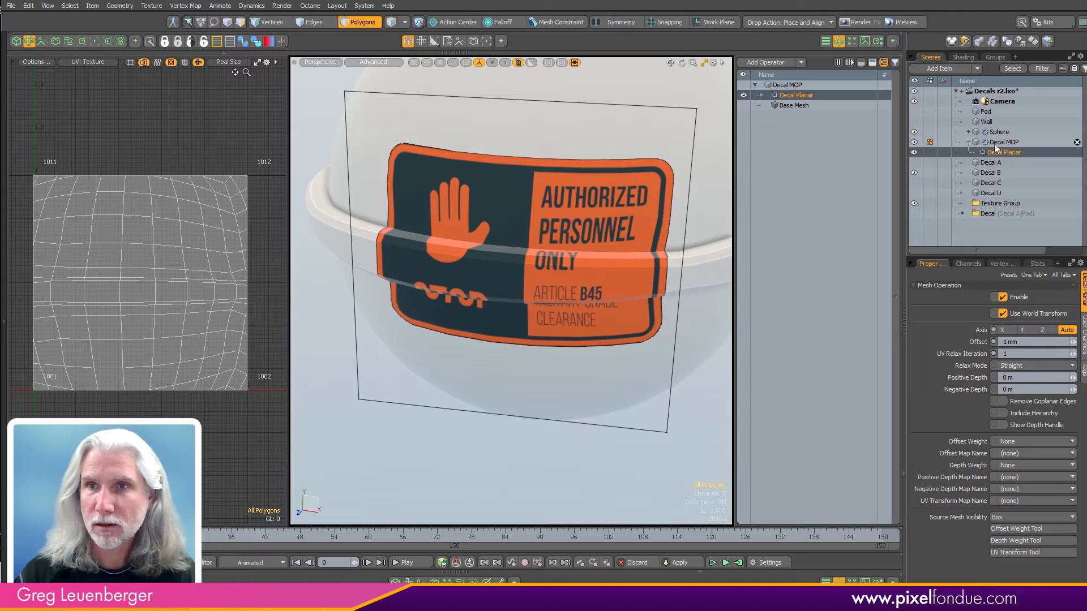
Set the Decal Planar operation's Relax Mode to Angle Based and its UV Relax Iteration to 0.
left_click(1005, 366)
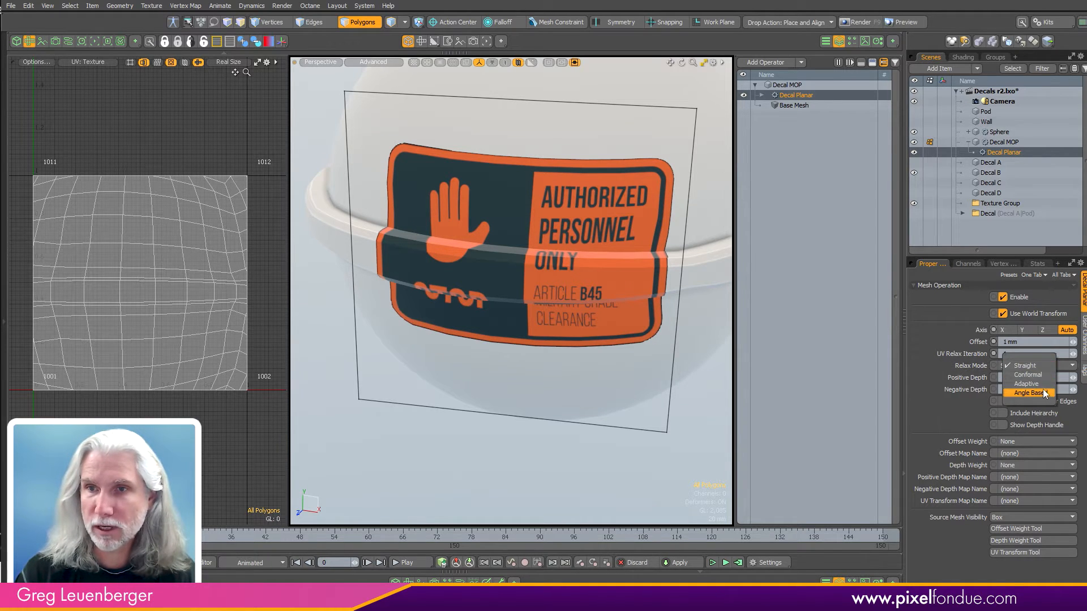
left_click(1042, 392)
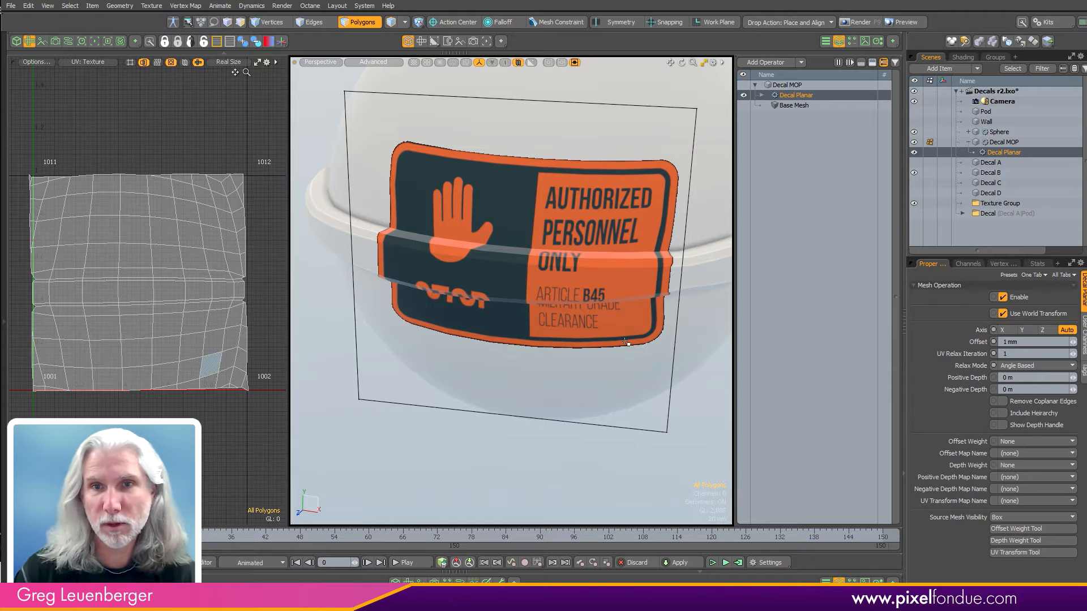
left_click_drag(626, 342, 731, 351, "alt")
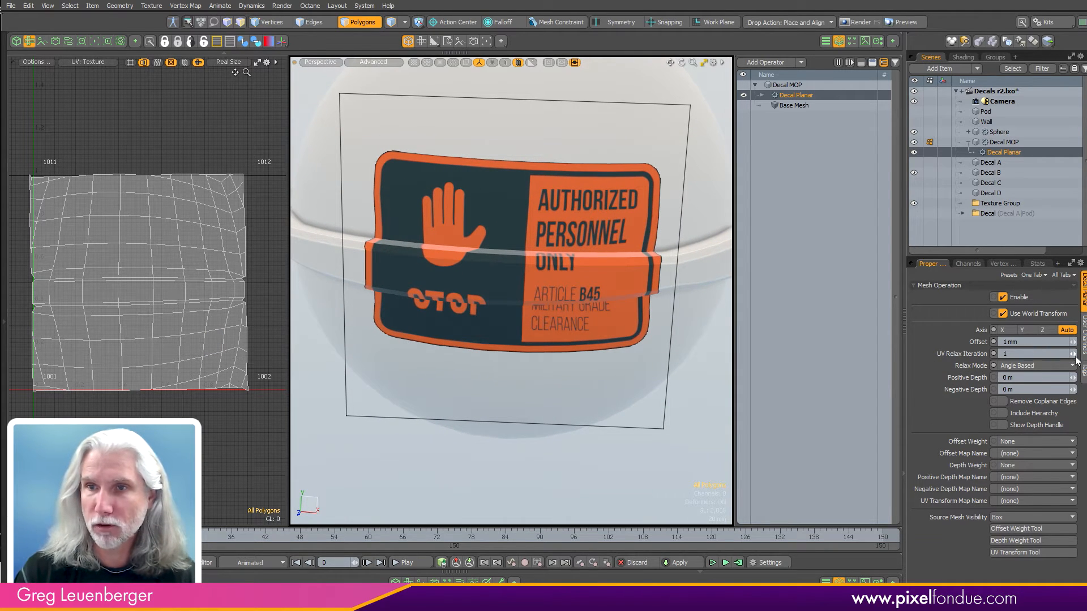
left_click_drag(1073, 354, 1063, 354)
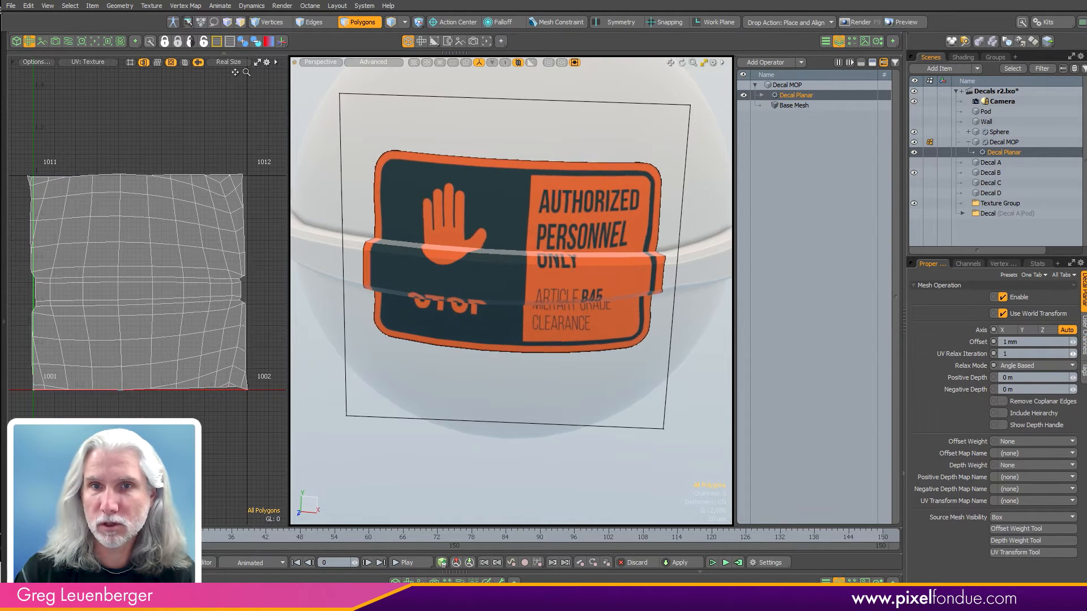
left_click_drag(459, 351, 684, 255, "alt")
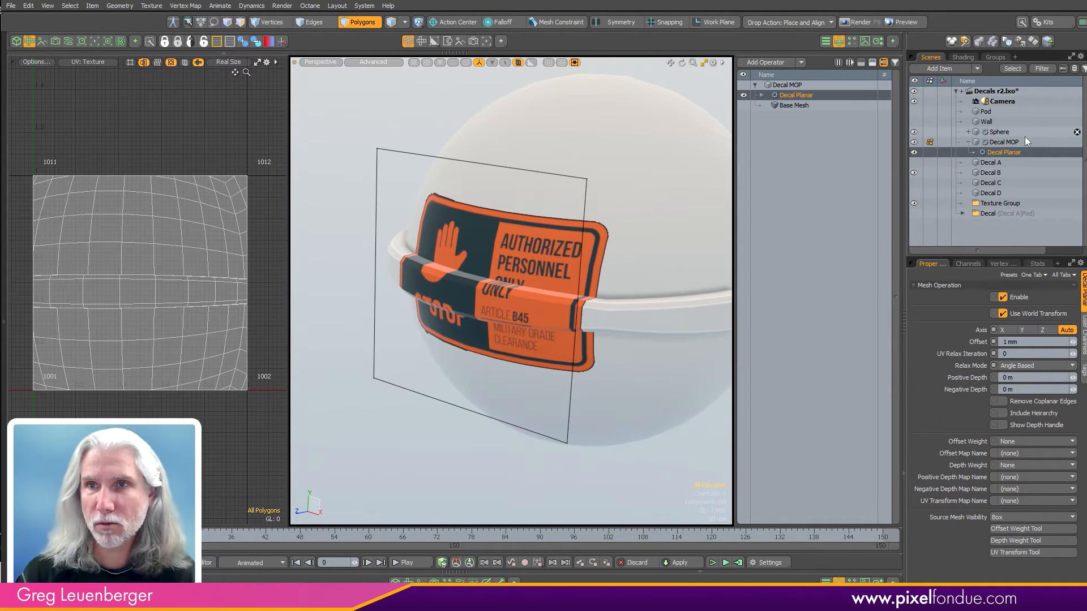
Set the Shift of the Sphere's Polygon Bevel operation to 49.5 mm.
left_click(1000, 131)
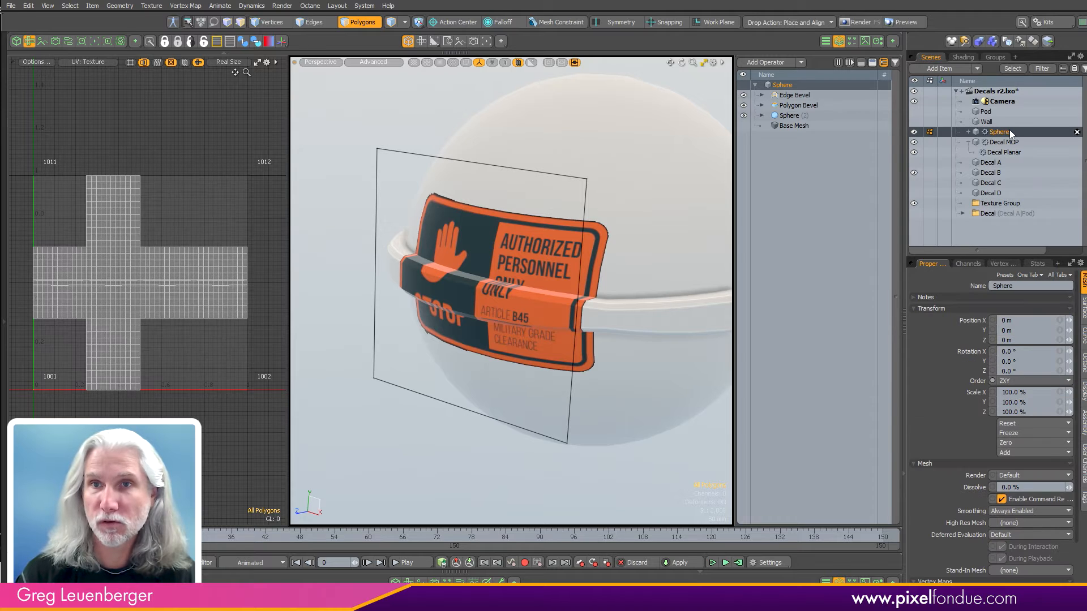
left_click(833, 106)
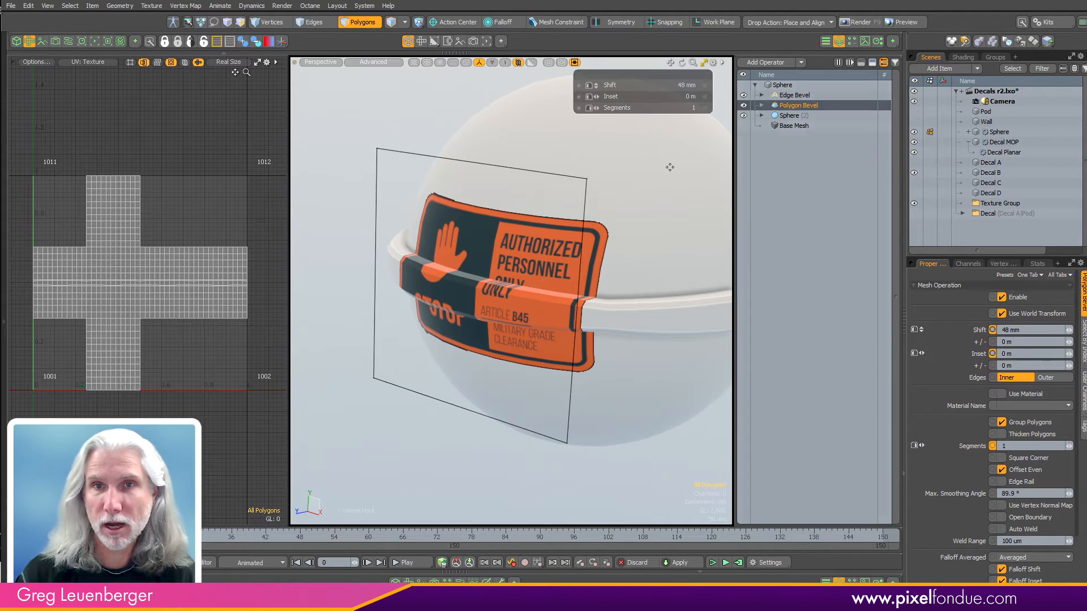
left_click_drag(625, 193, 651, 193)
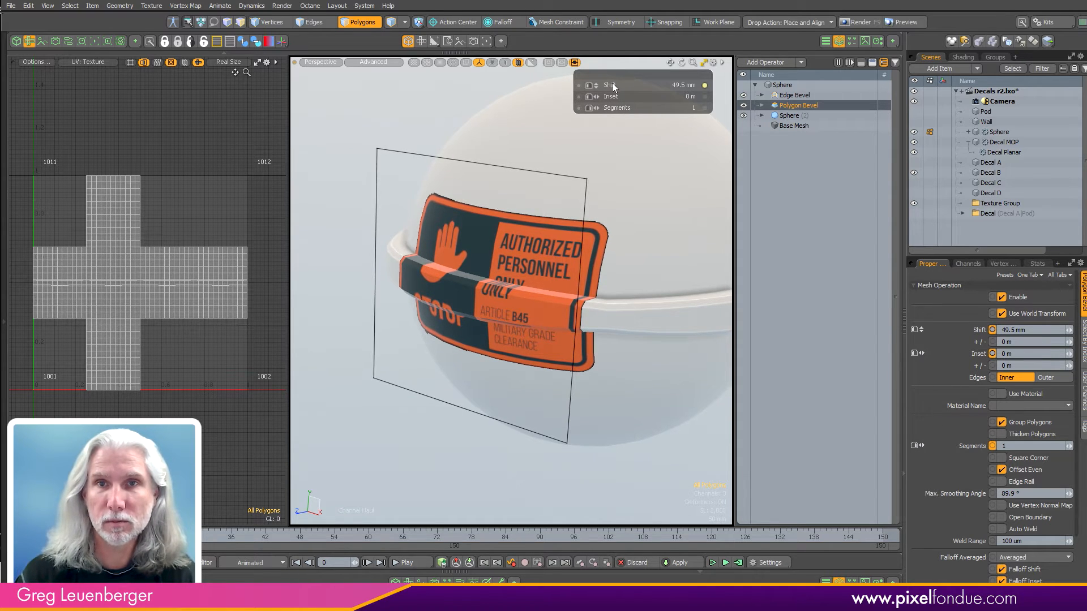
Adjust the Value of the Sphere's Edge Bevel operation to 9.5 mm so the decal follows the changed rim.
left_click(798, 96)
scroll(637, 215, "up", 2)
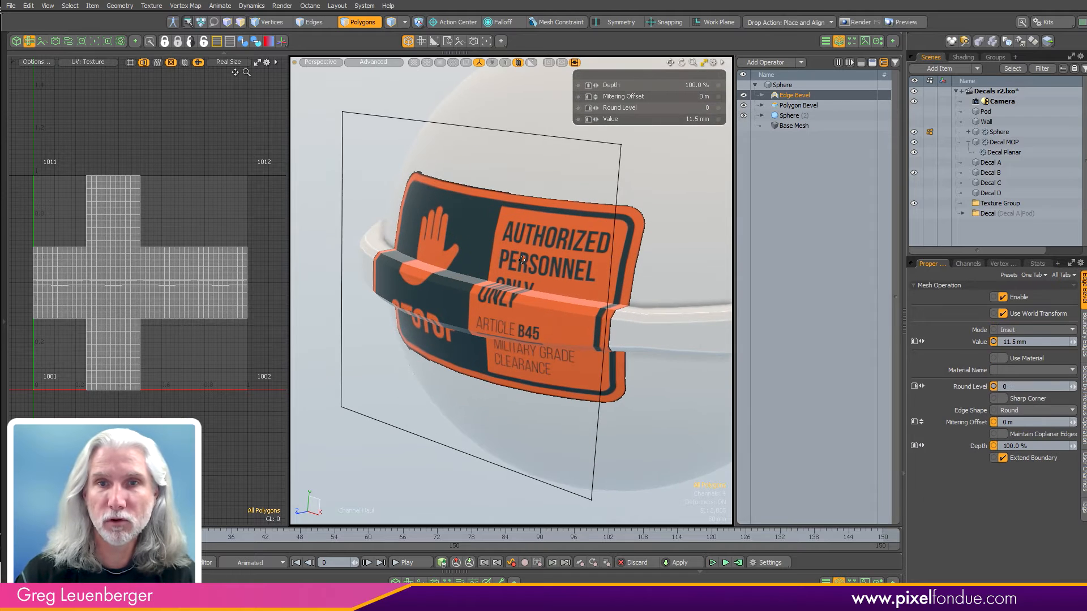
left_click_drag(637, 214, 656, 215)
scroll(178, 290, "up", 5)
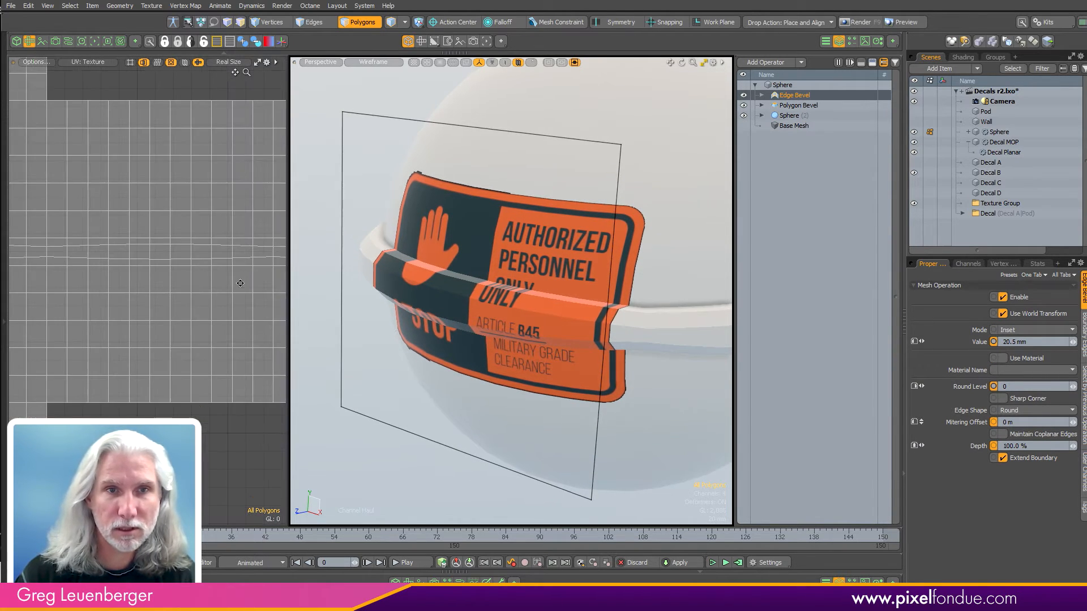
left_click_drag(518, 272, 555, 278)
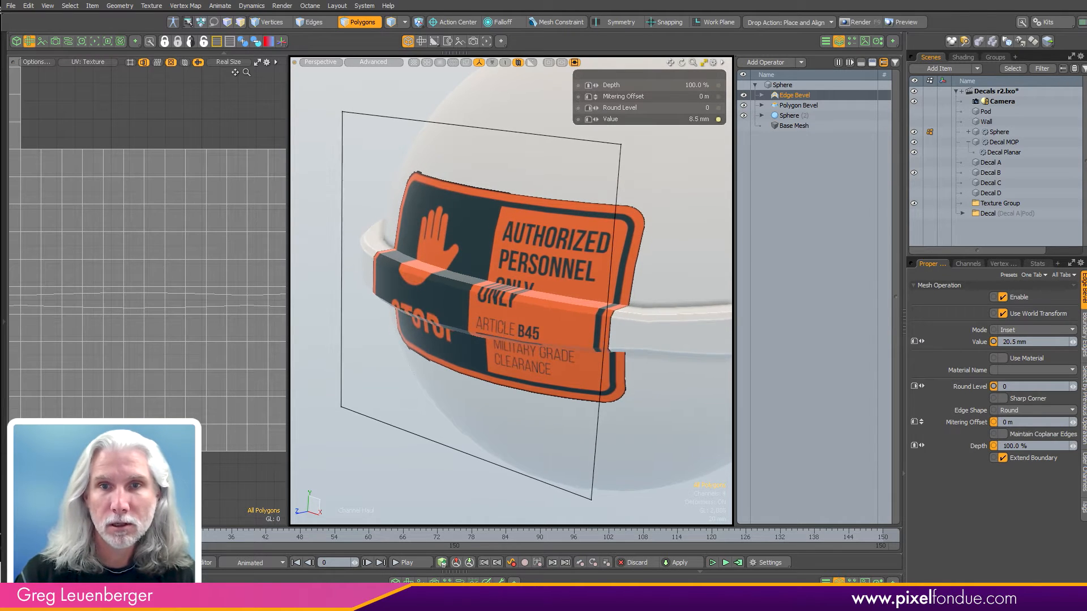
scroll(552, 300, "down", 5)
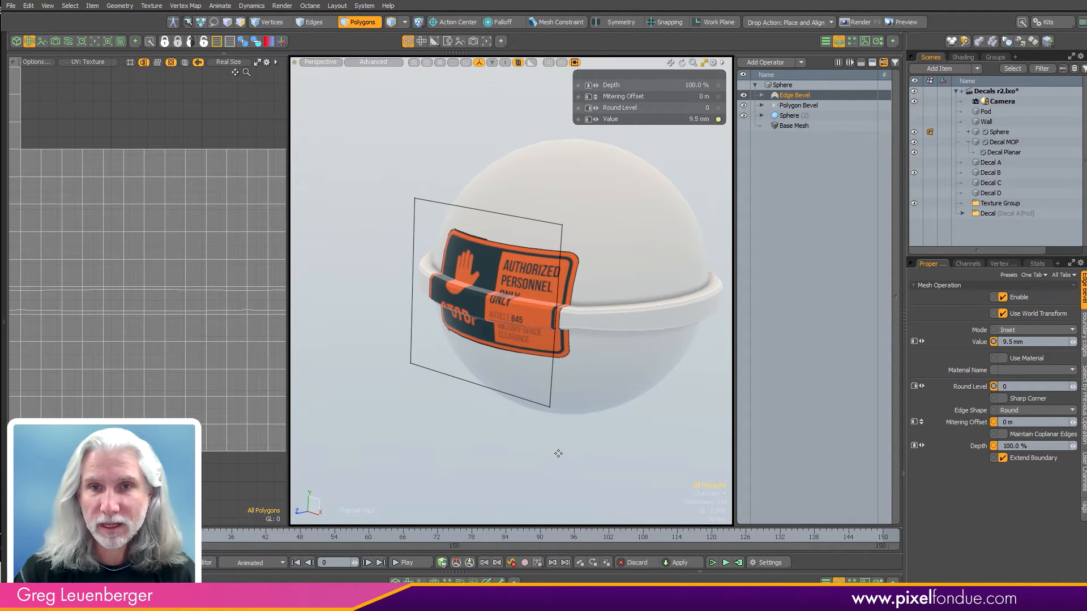
left_click_drag(575, 456, 526, 451, "alt")
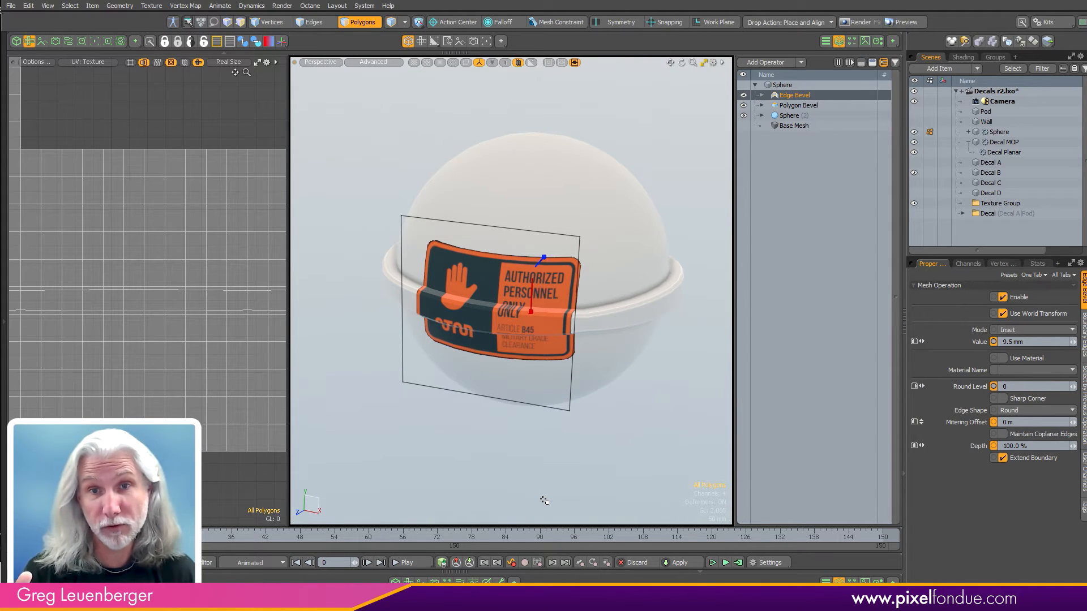
Select all connected polygons of the Sphere, and examine them against the Decal MOP mesh and its UV layout.
double_click(520, 290)
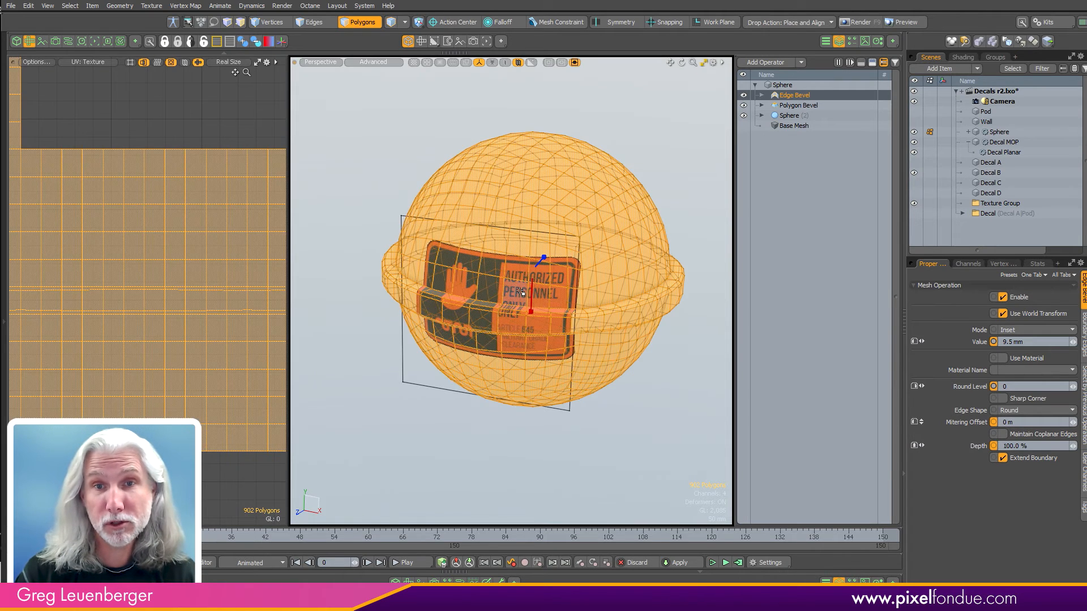
mouse_move(520, 290)
left_mouse_down("alt")
mouse_move(595, 292)
mouse_move(527, 292)
left_mouse_up("alt")
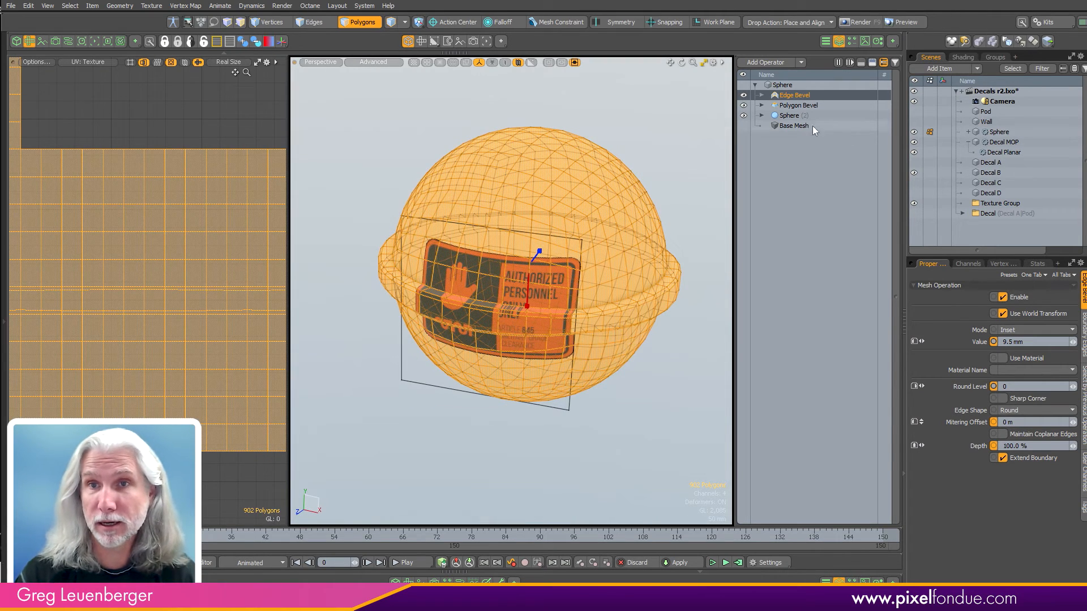
left_click(1013, 142)
left_click_drag(683, 363, 611, 299, "alt")
key("shift+h")
left_click(595, 277)
key("3")
key("u")
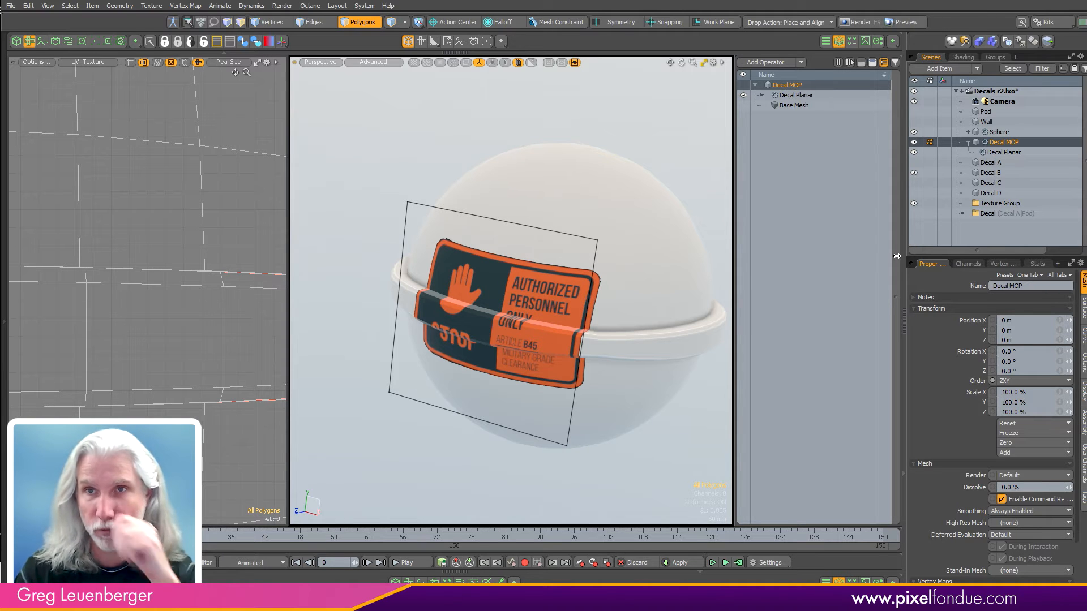
Switch to item selection, clear the current selection and select the Decal B source item.
left_click_drag(626, 406, 574, 430, "ctrl+alt")
key("5")
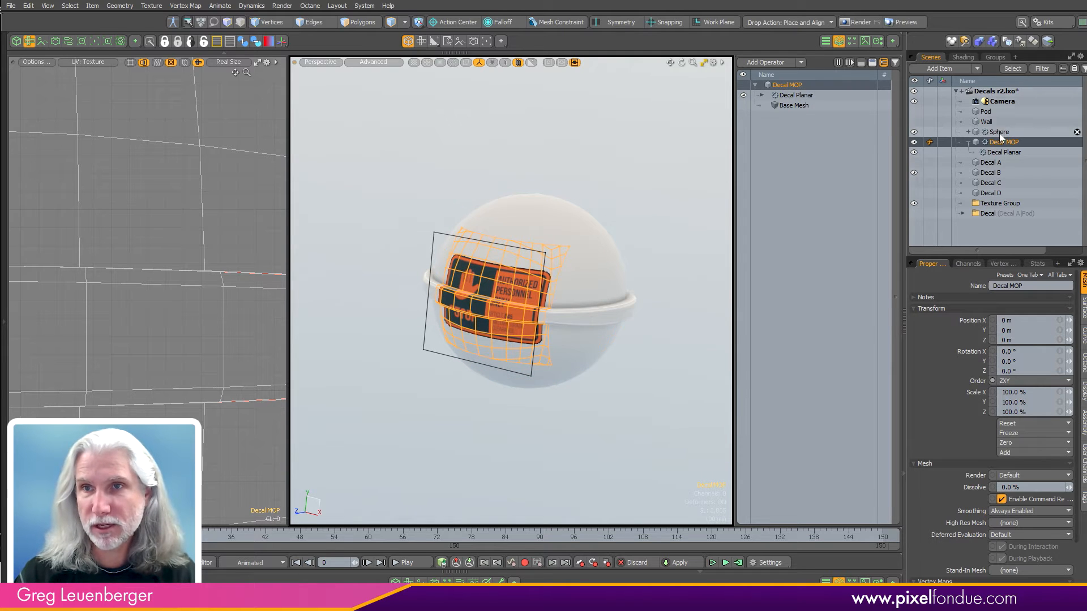
mouse_move(655, 279)
left_mouse_down("alt")
mouse_move(647, 230)
mouse_move(622, 253)
mouse_move(645, 243)
left_mouse_up("alt")
left_click(647, 230)
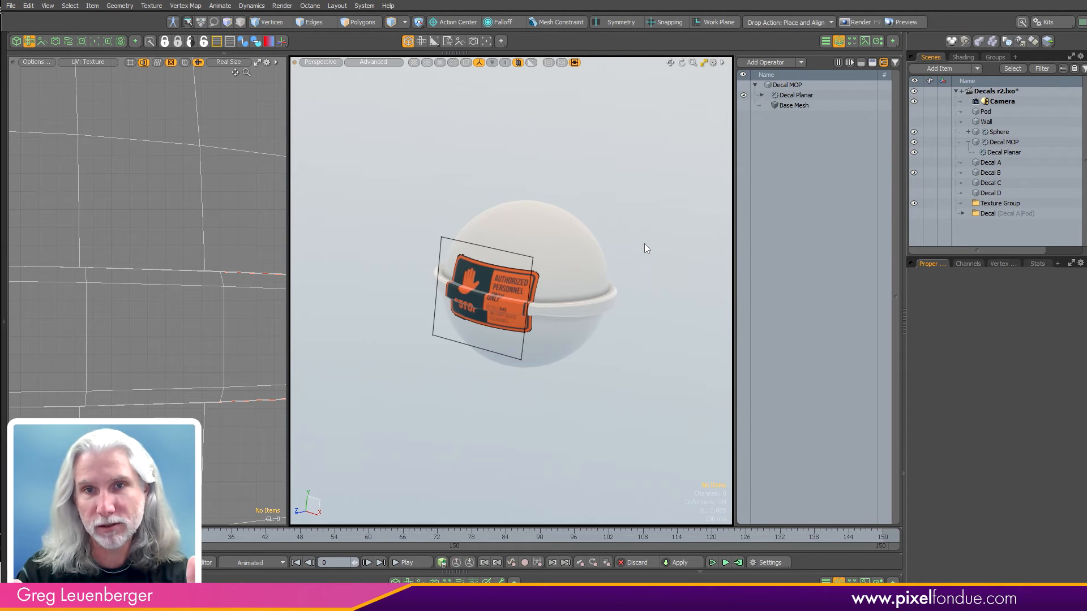
left_click(513, 362)
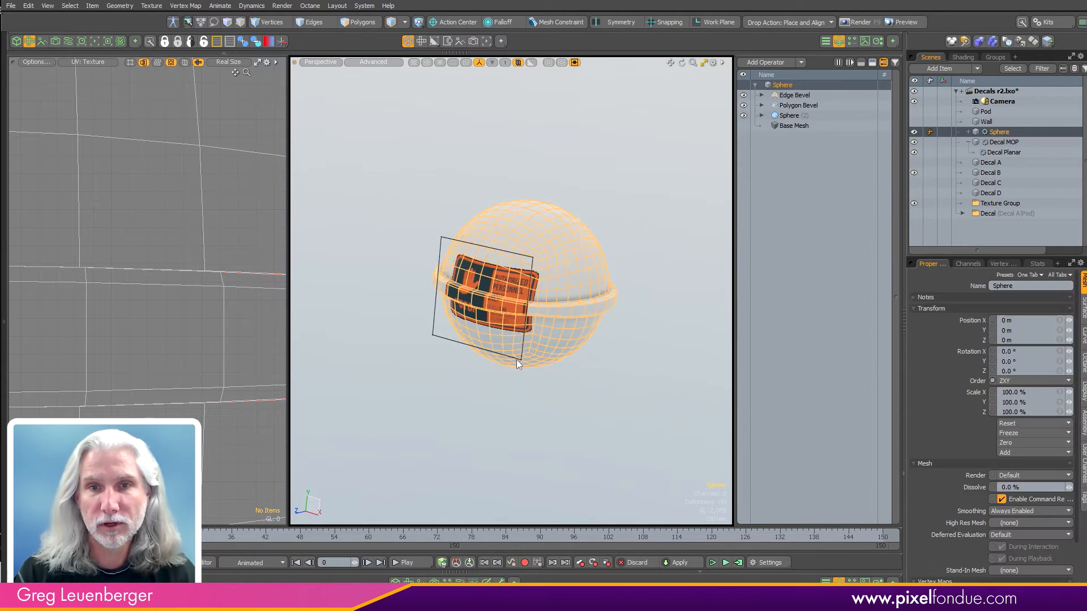
left_click(516, 359)
Set the Action Center to Origin and rotate Decal B around the sphere's vertical axis so the sign travels along the rim.
key("e")
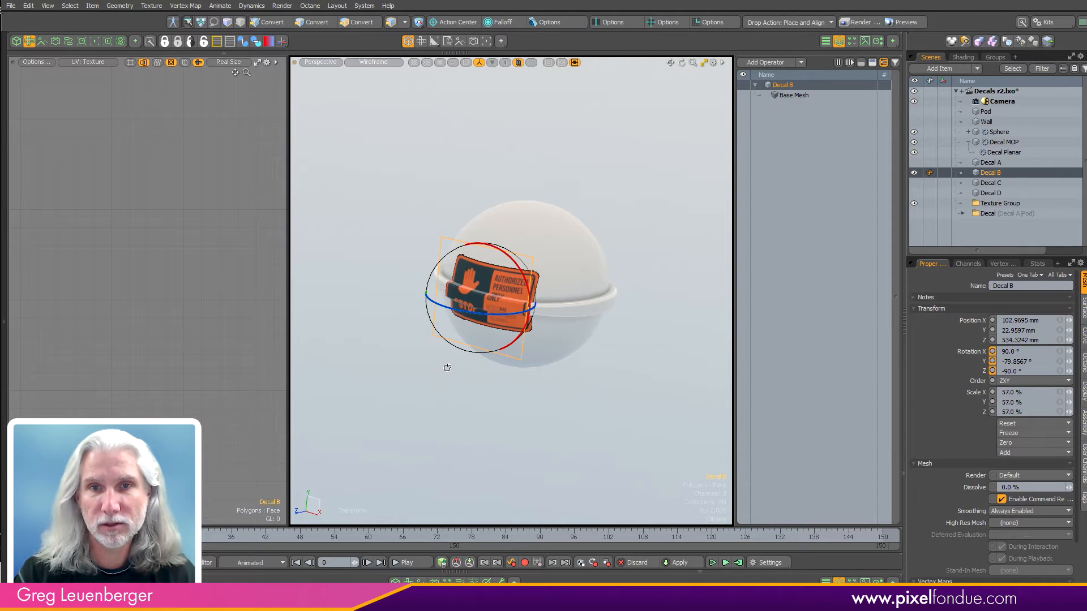
key("alt+a")
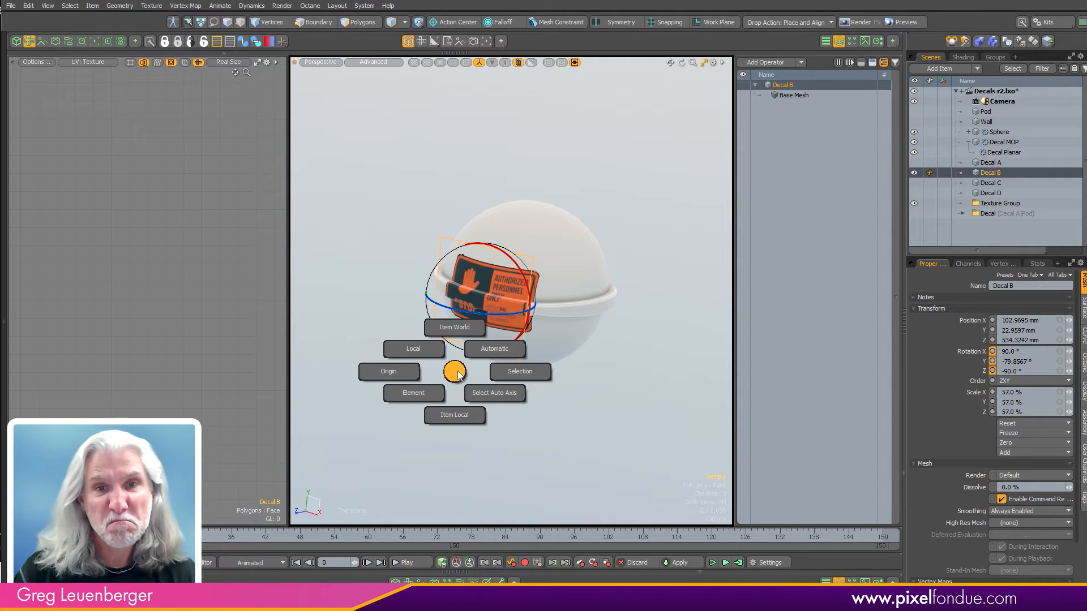
left_click(388, 372)
key("q")
key("e")
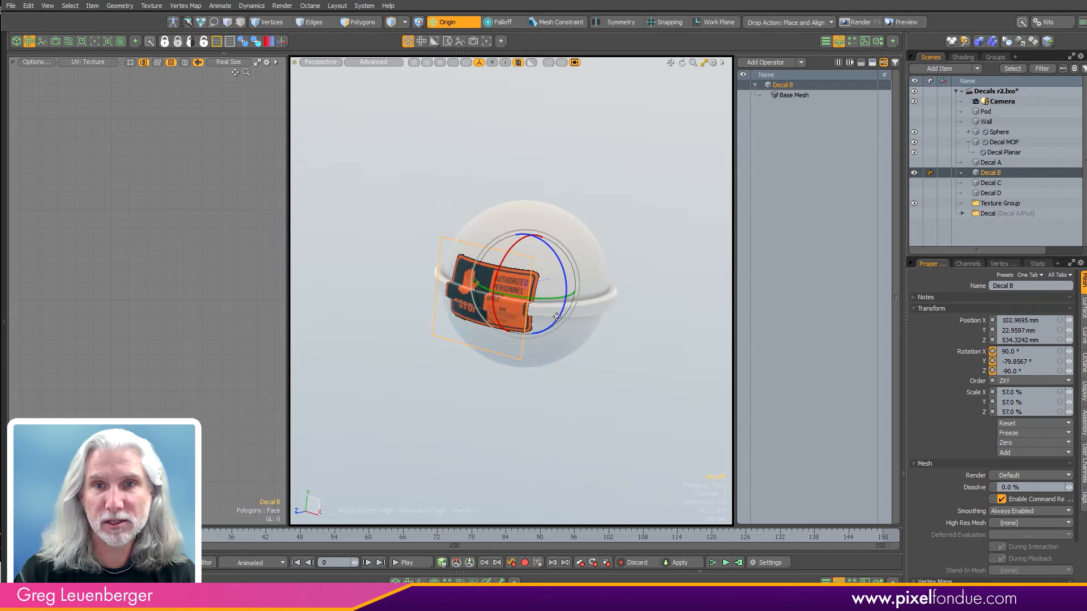
left_click_drag(542, 342, 417, 287, "alt")
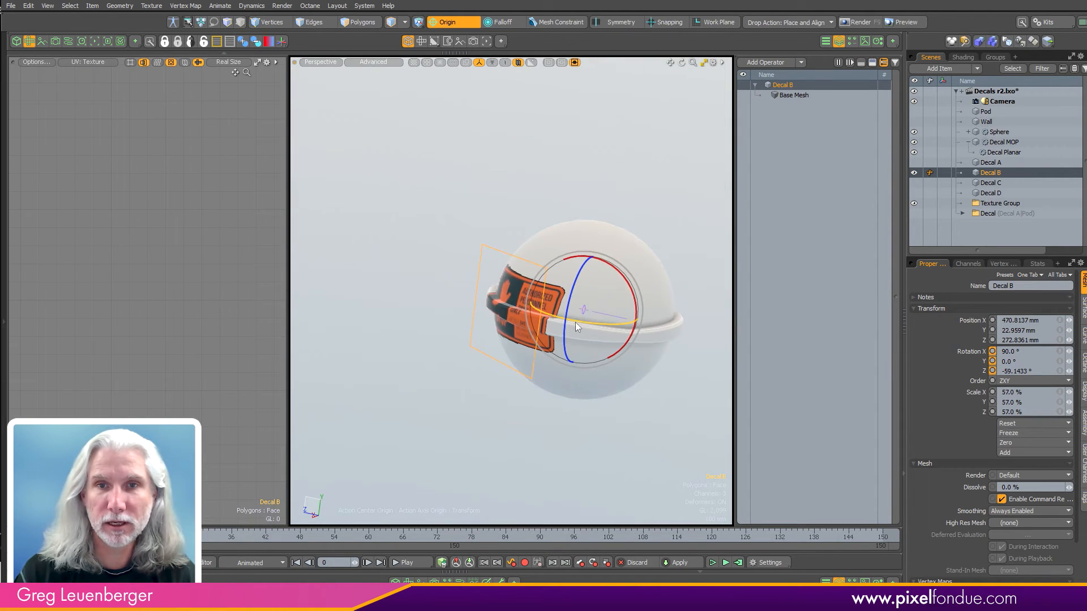
mouse_move(579, 325)
left_mouse_down()
mouse_move(609, 329)
mouse_move(590, 335)
left_mouse_up()
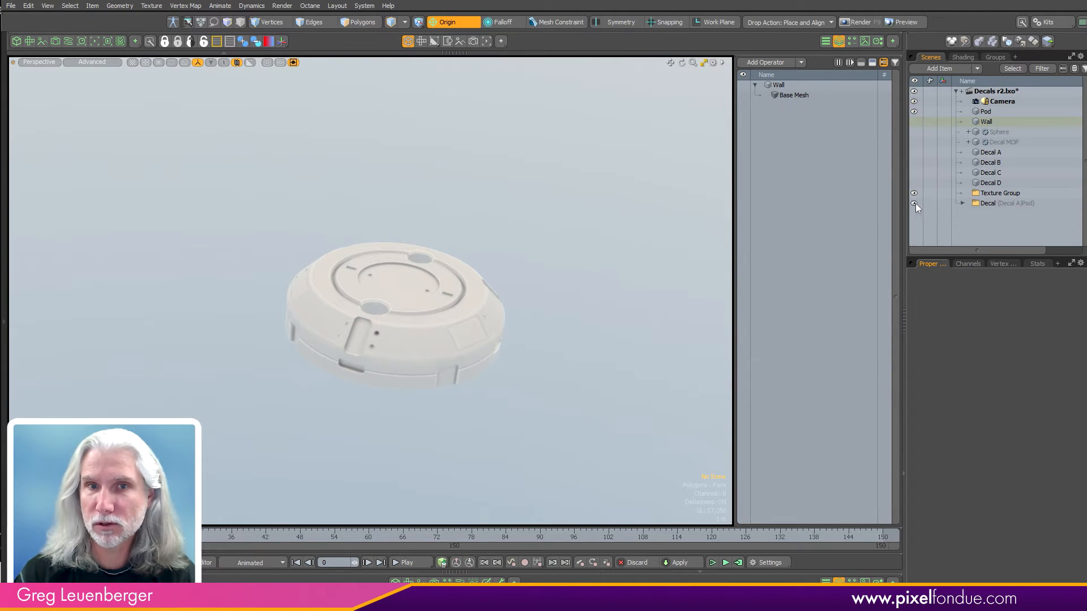
Make the Decal group for the Pod visible, and replace the mesh operations list with a schematic workspace beside the viewport.
left_click(914, 203)
left_click_drag(566, 317, 649, 240, "alt")
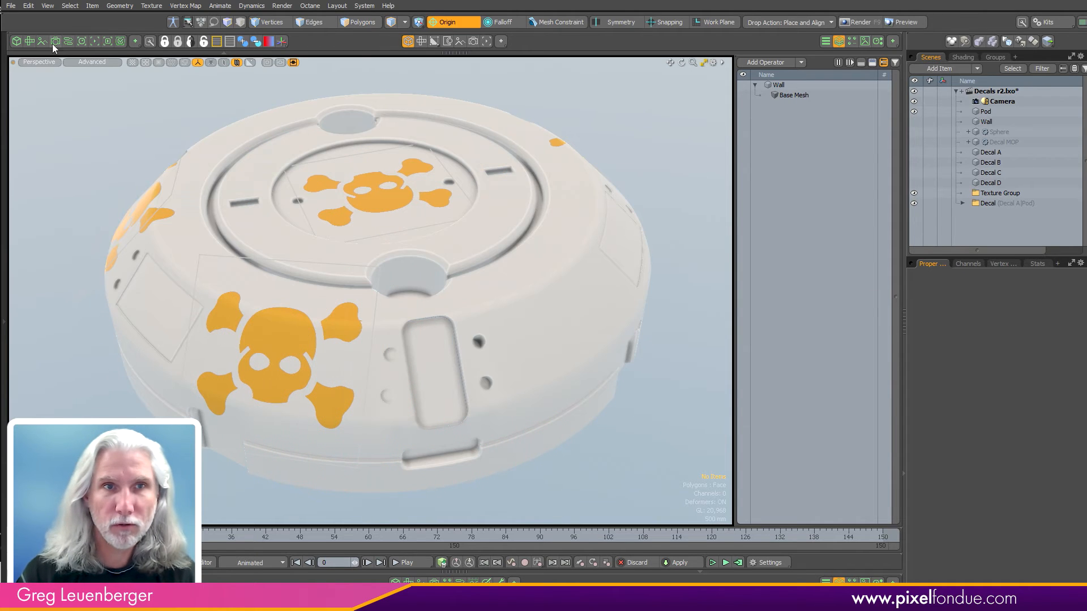
left_click(68, 41)
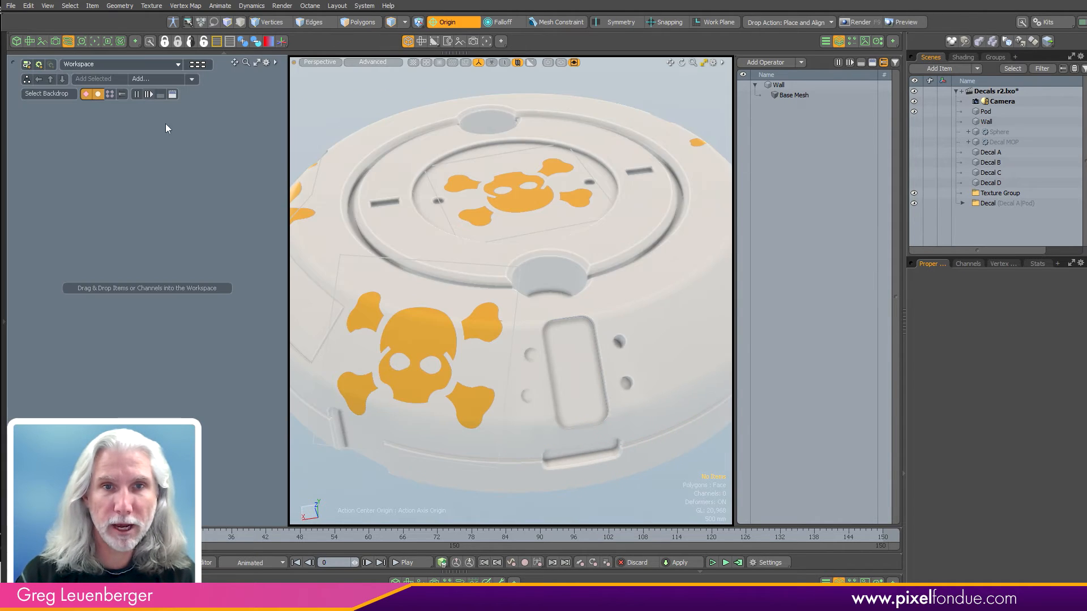
left_click(838, 41)
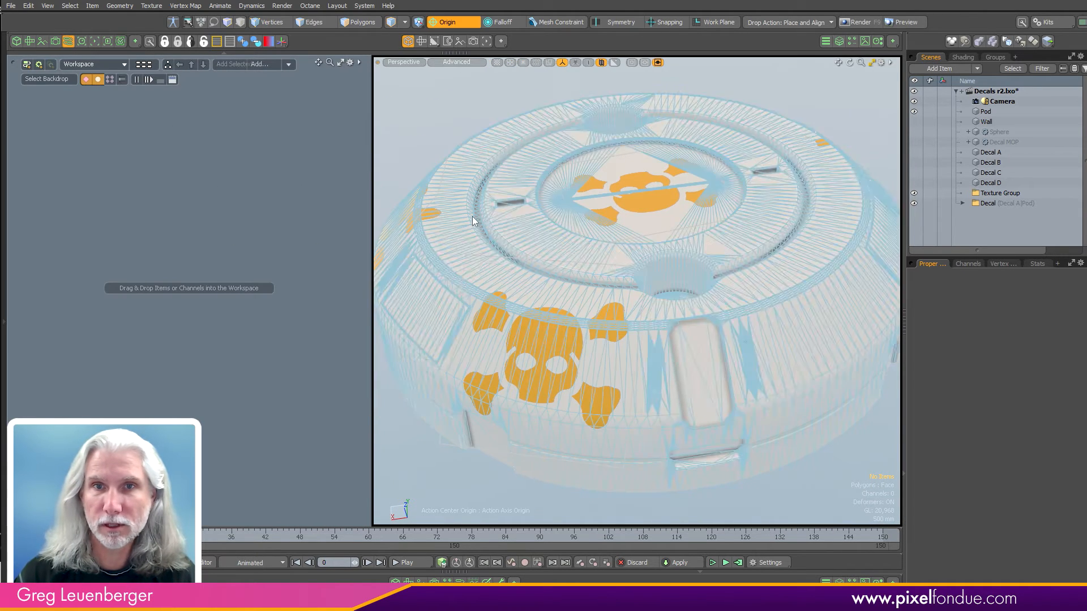
Expand the Pod's Decal group down to the contents of Decal A Replicator and select the Decal A point cloud.
left_click(963, 203)
left_click_drag(990, 257, 991, 371)
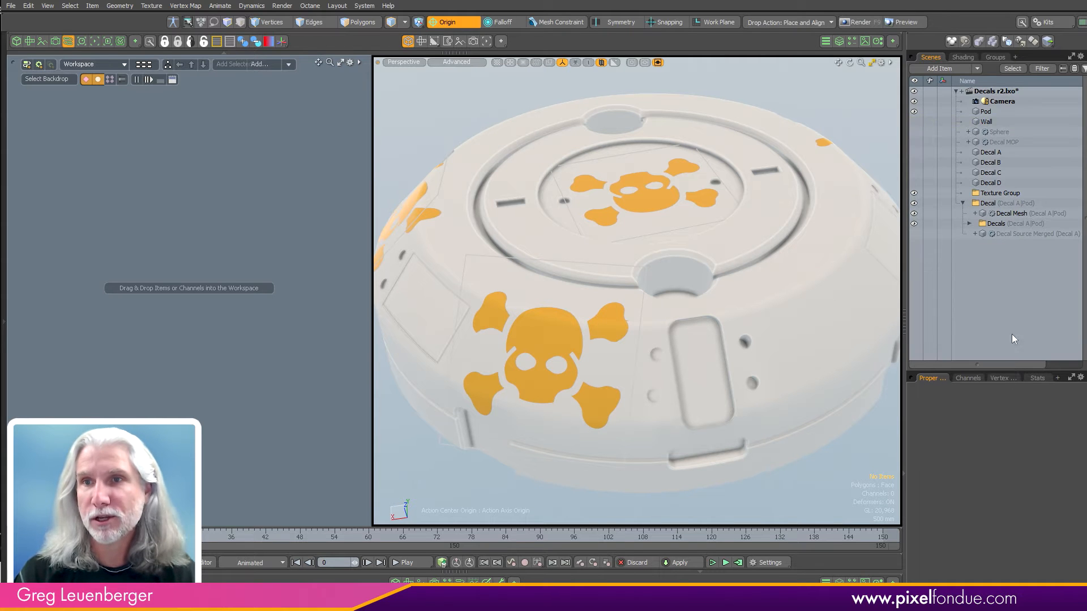
left_click_drag(883, 283, 708, 305, "alt")
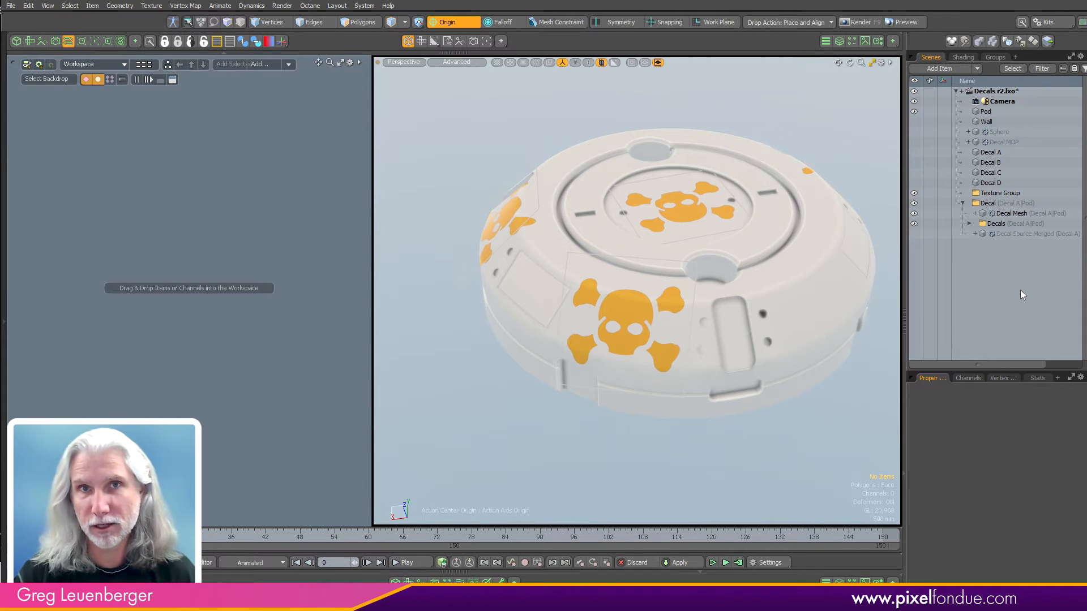
left_click(968, 224)
left_click(976, 233)
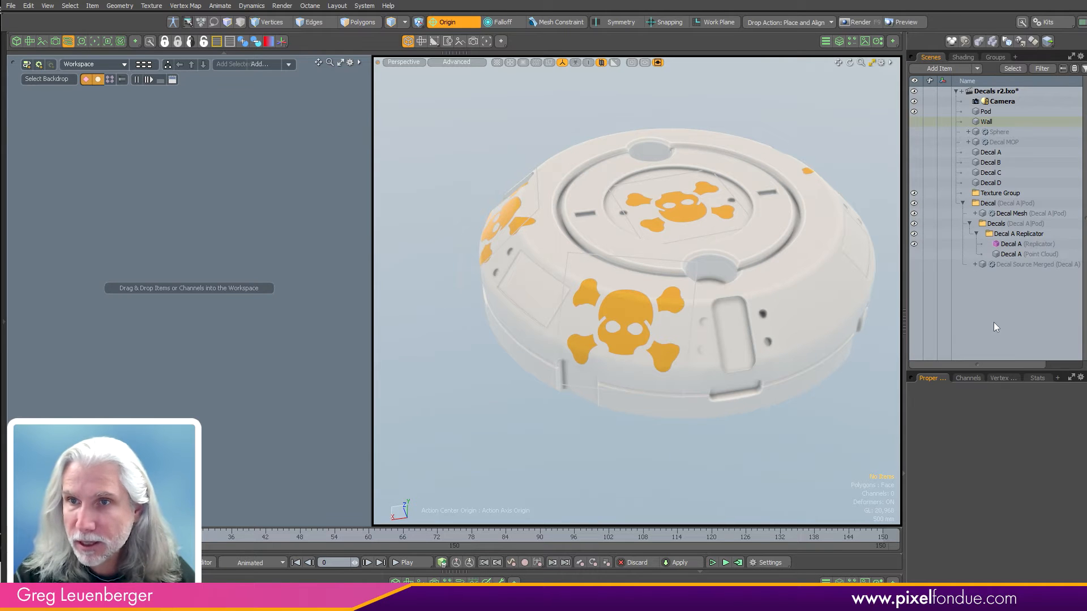
left_click(1009, 255)
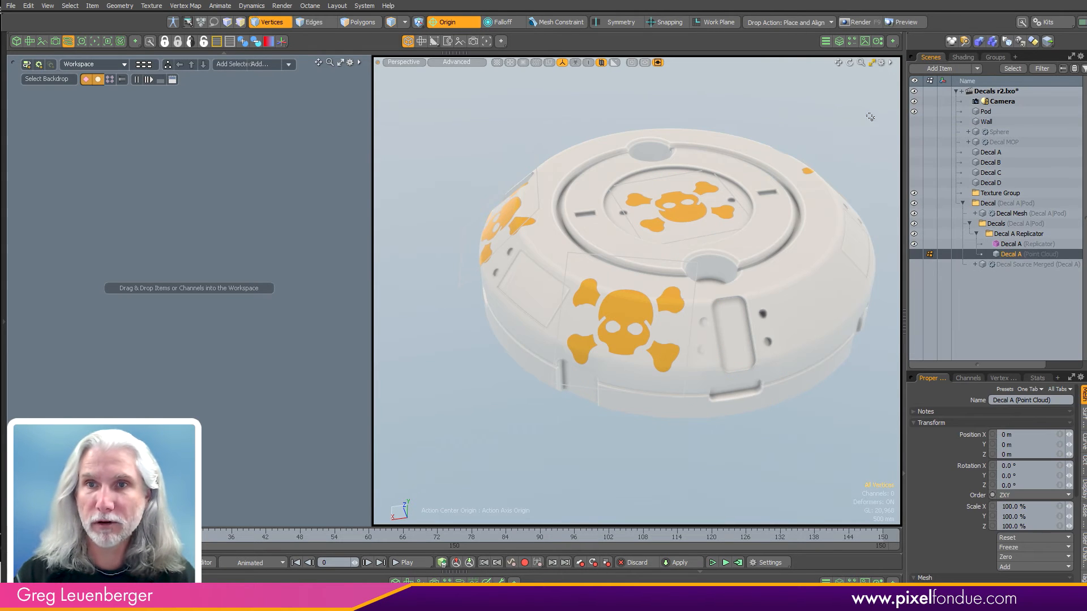
Turn on the vertex display for the Decal A point cloud and hide the Pod to isolate the decals.
left_click_drag(427, 459, 734, 268, "alt")
key("ctrl+space")
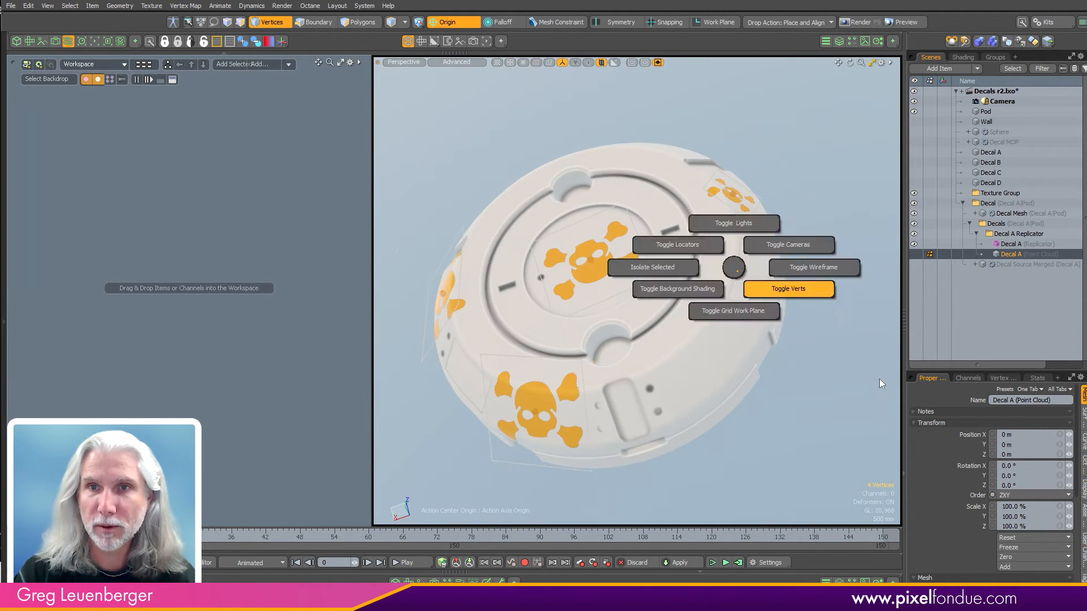
left_click(881, 383)
left_click_drag(804, 340, 780, 304, "alt")
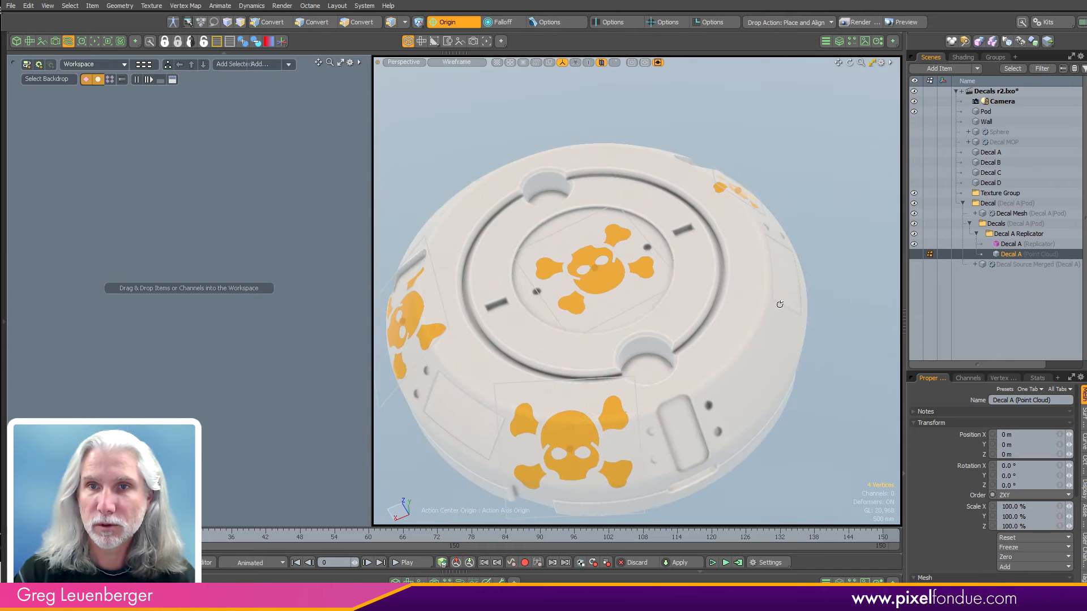
left_click(913, 111)
left_click_drag(758, 249, 697, 280, "alt")
left_click_drag(820, 252, 736, 294, "ctrl+alt")
Show the point cloud's particle maps, make the Pod visible again and select the Transform particle map.
left_click(1005, 379)
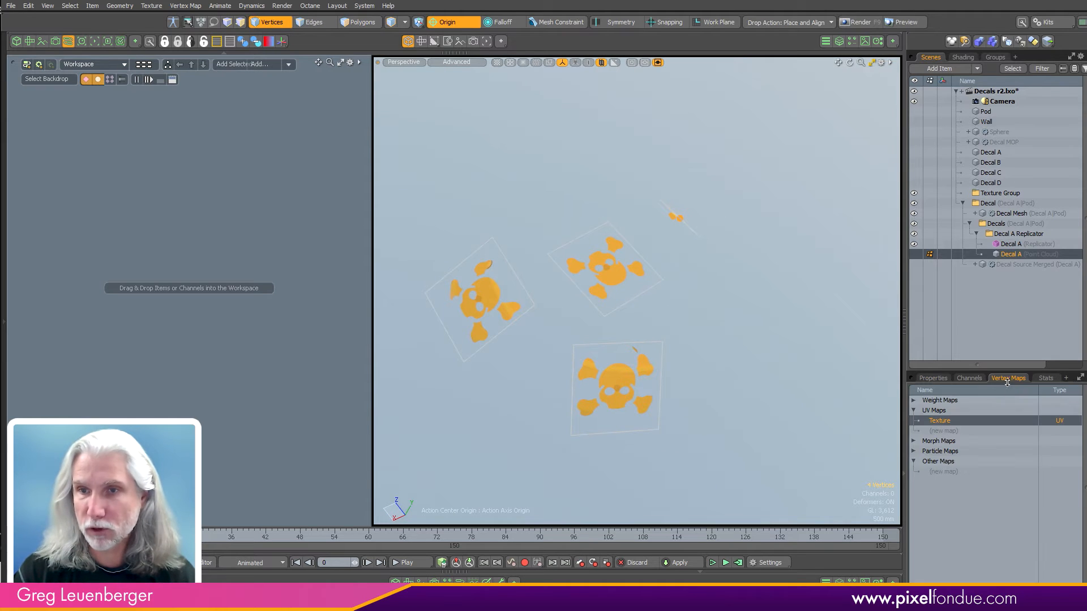
left_click(913, 452)
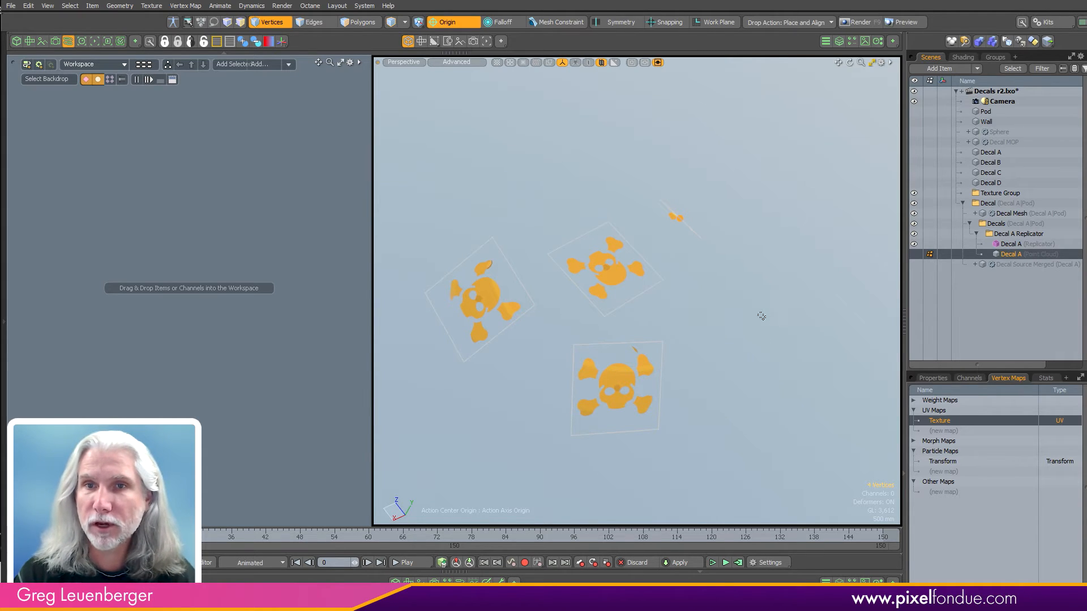
left_click(913, 112)
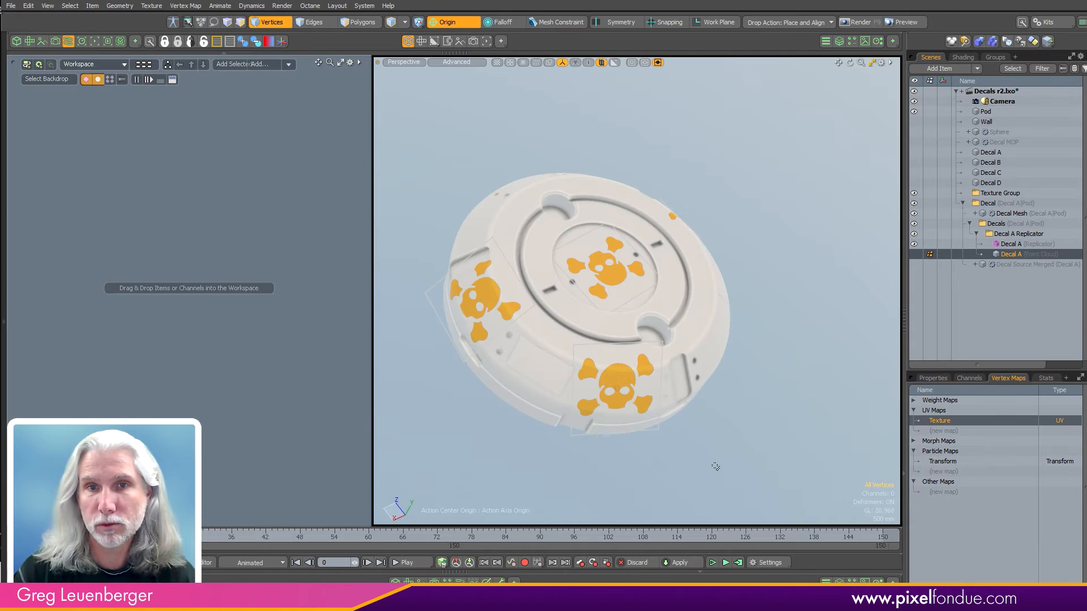
left_click_drag(489, 315, 847, 419, "alt")
left_click(950, 462)
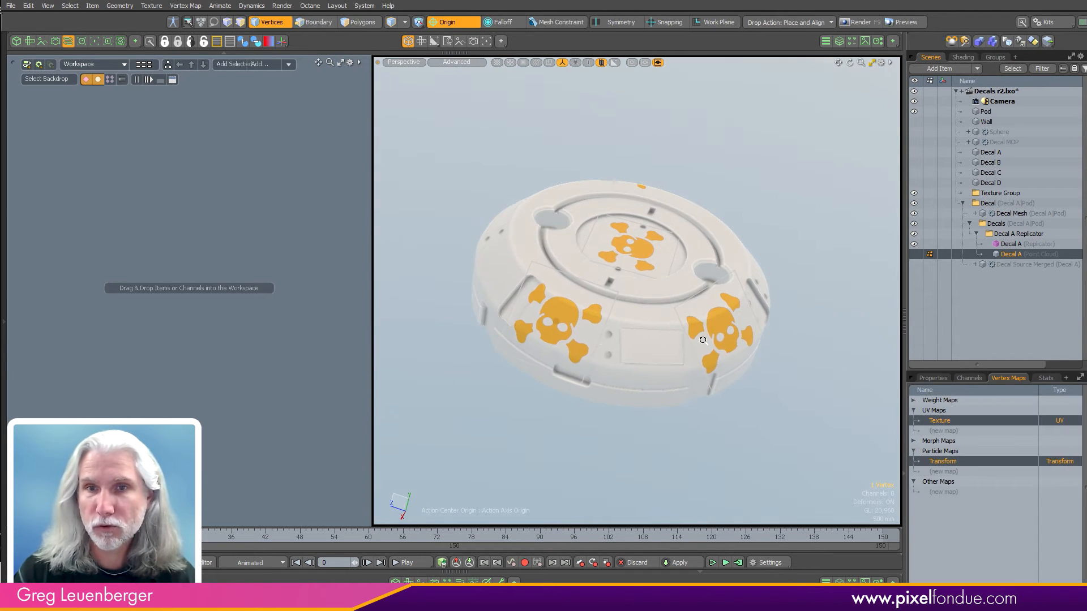
Set the Action Center to Automatic and scale down the skull decal on the Pod's side by transforming its point cloud vertex.
scroll(597, 310, "up", 3)
key("y")
left_click_drag(532, 347, 556, 354, "alt+shift")
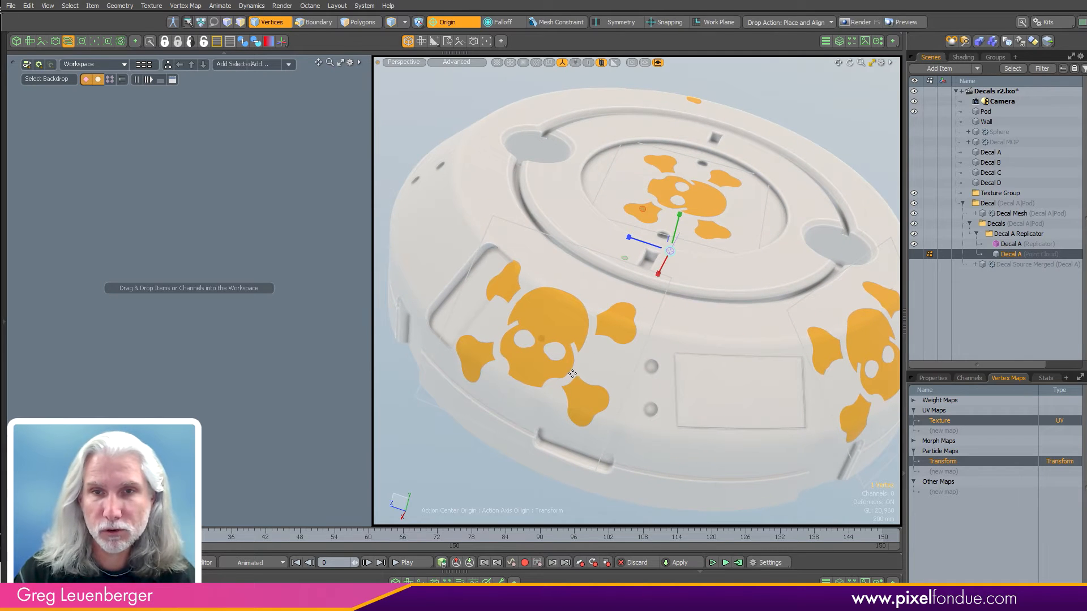
key("alt+f")
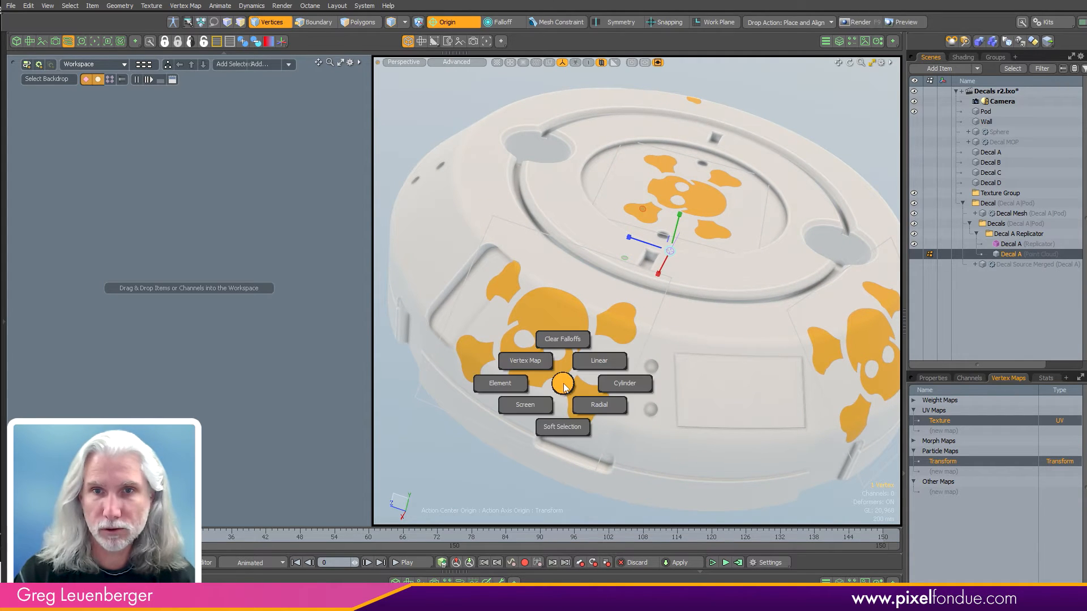
key("alt+a")
scroll(535, 359, "up", 3)
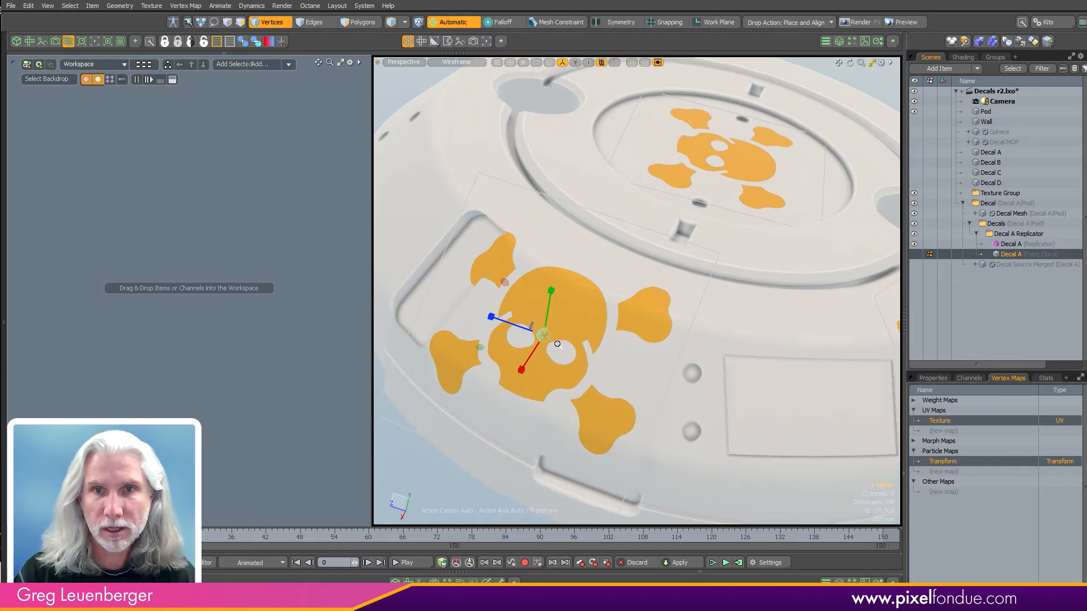
left_click_drag(545, 338, 538, 339)
key("space")
left_click_drag(698, 300, 578, 334, "ctrl+alt")
left_click_drag(643, 340, 595, 342, "alt")
Add the Decal A replicator and point cloud to the schematic, reveal the Decal A prototype input and spread the nodes apart.
left_click(1011, 244, "ctrl")
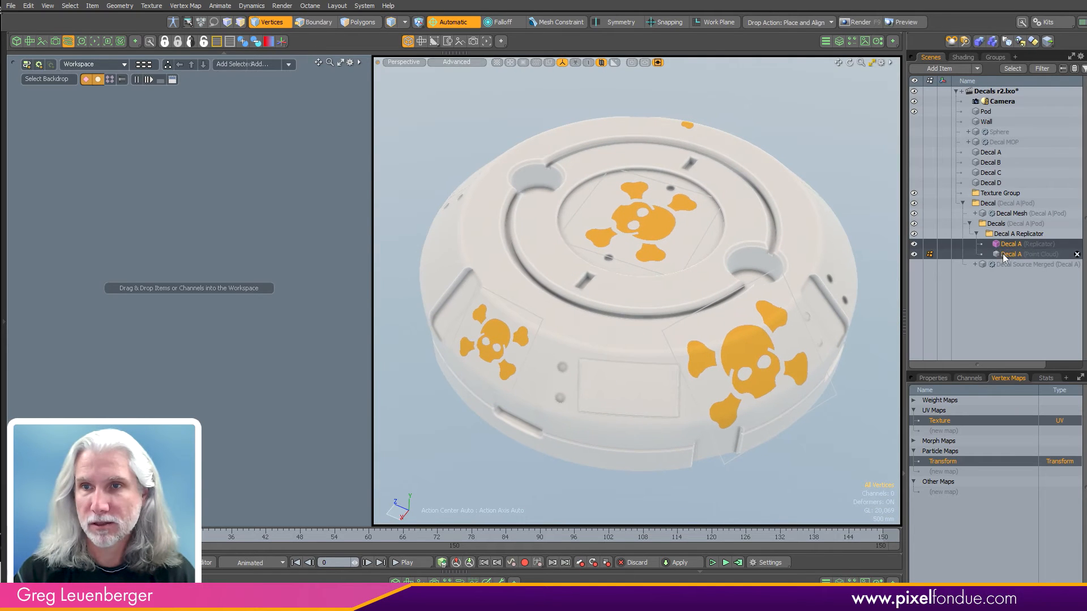
left_click_drag(205, 273, 321, 285)
left_click_drag(196, 311, 174, 276)
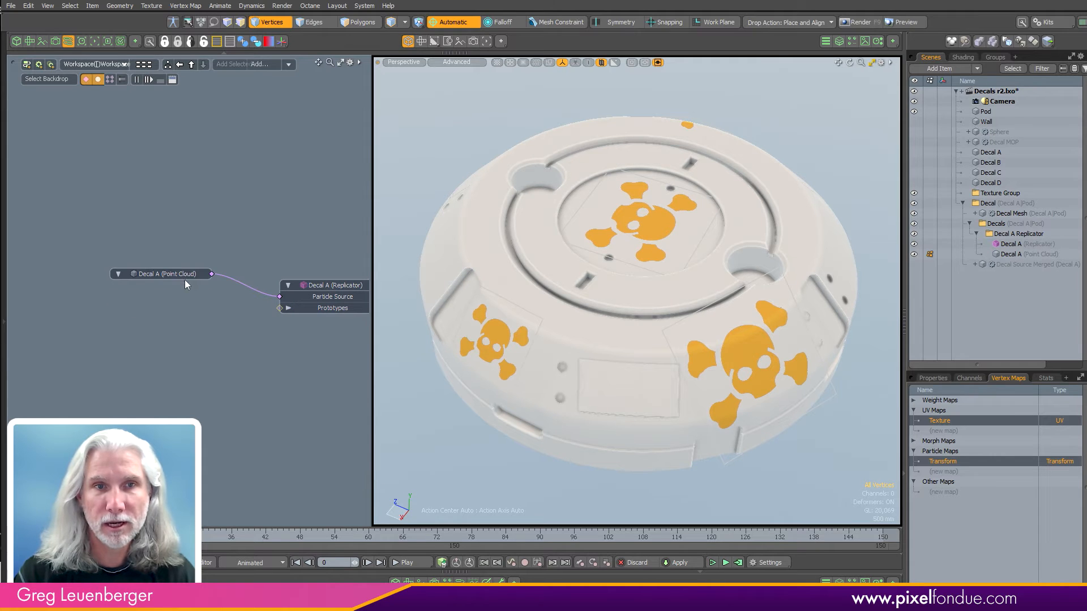
middle_click_drag(226, 335, 210, 330)
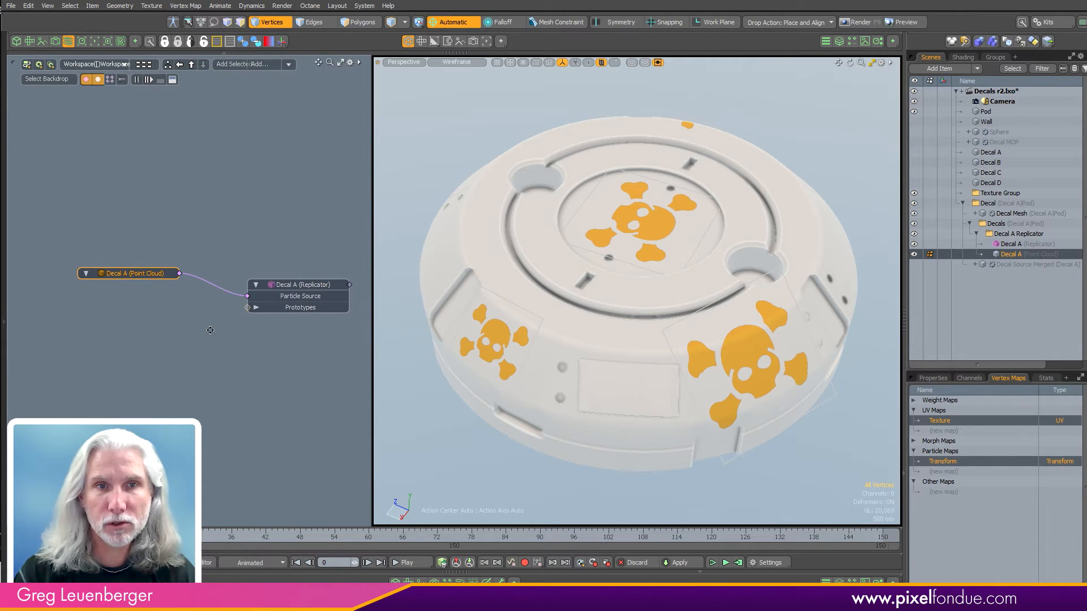
left_click(247, 307)
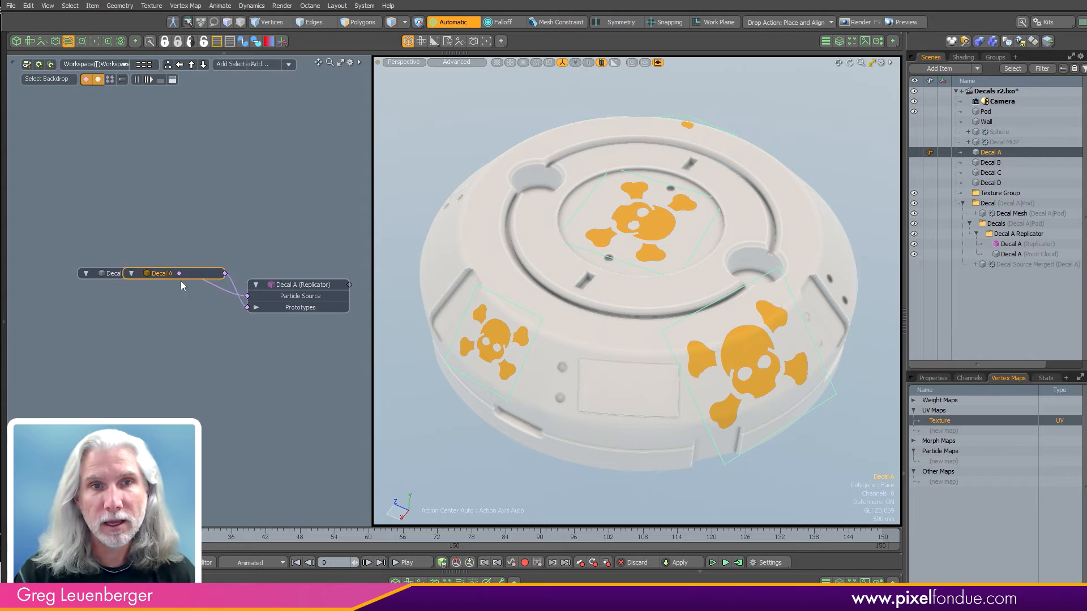
left_click_drag(180, 277, 146, 345)
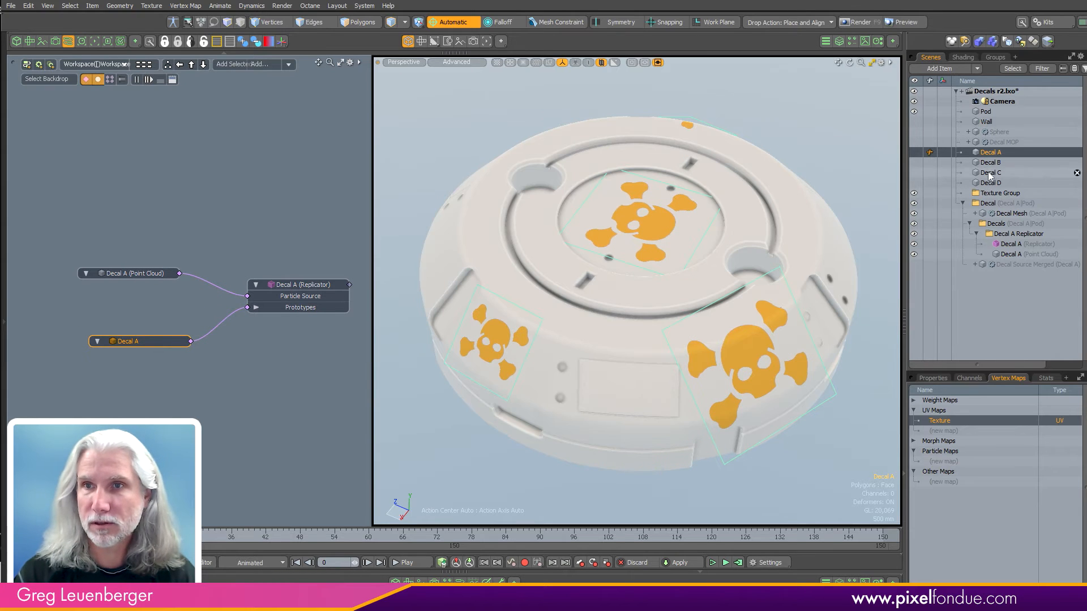
Show the original Decal A mesh on its own for a close look, and hide it again.
left_click(914, 152)
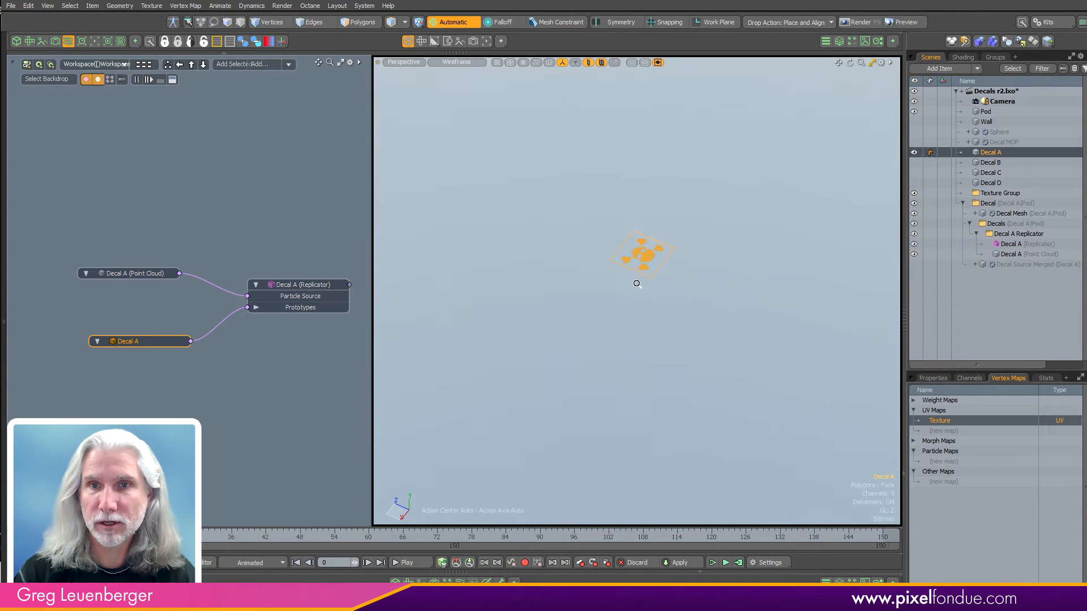
mouse_move(635, 282)
left_mouse_down("ctrl+alt")
mouse_move(814, 238)
mouse_move(786, 247)
left_mouse_up("ctrl+alt")
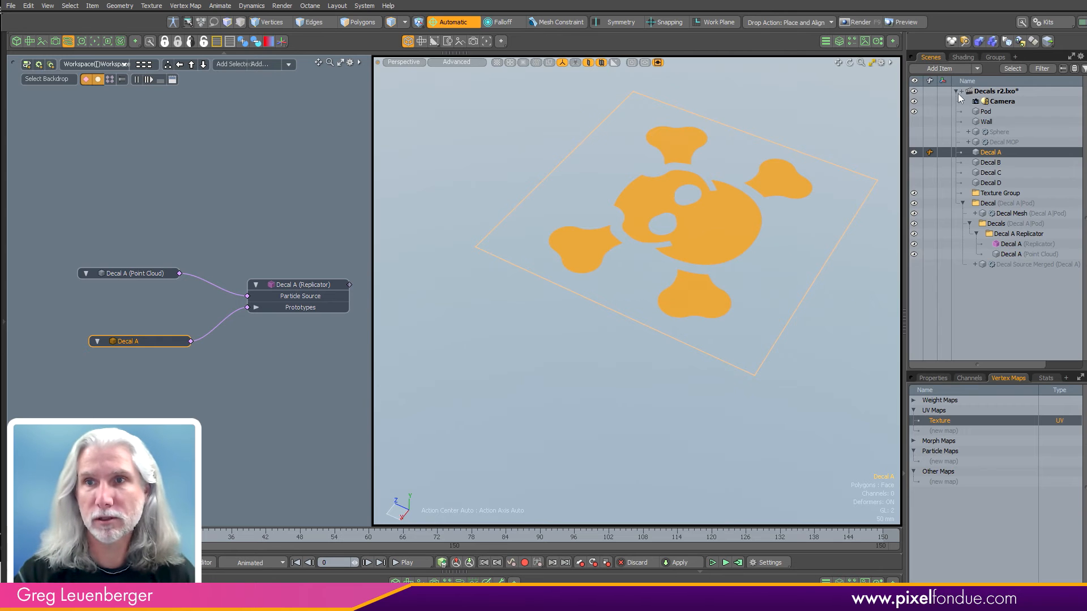
key("ctrl+3")
left_click(664, 290)
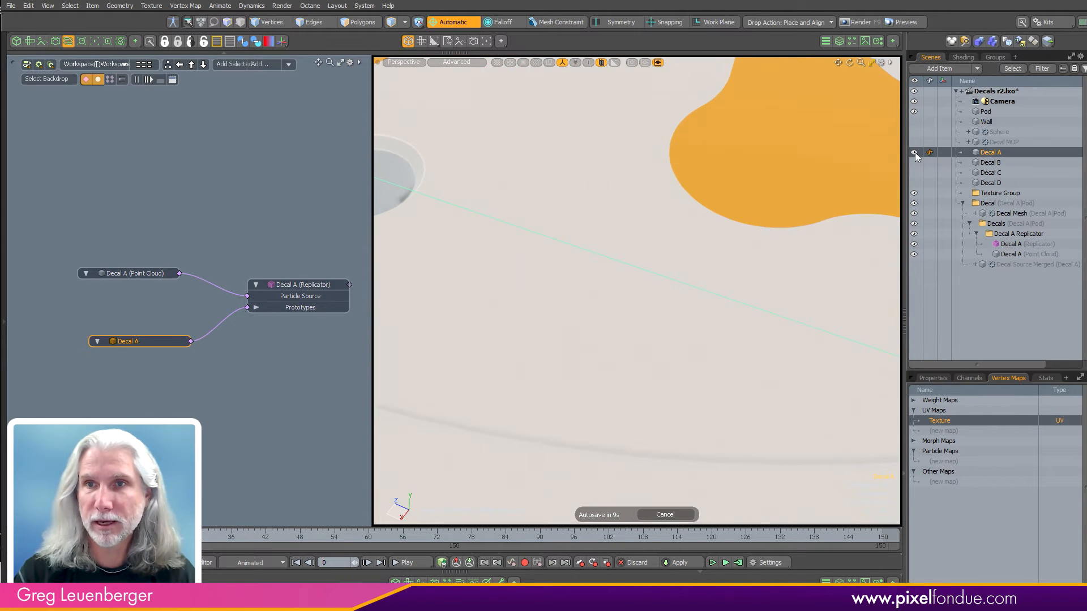
left_click(914, 153)
Hide the Pod and view the replicated Decal A instances from several angles.
left_click(914, 111)
scroll(611, 457, "down", 6)
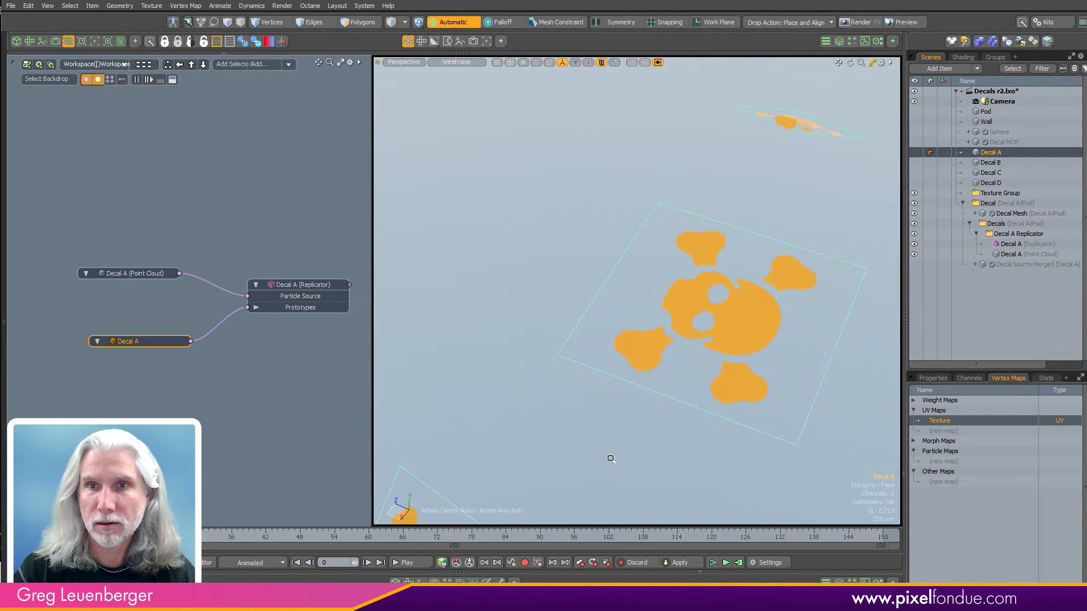
mouse_move(612, 456)
left_mouse_down("alt")
mouse_move(672, 344)
mouse_move(789, 306)
mouse_move(655, 370)
mouse_move(544, 389)
left_mouse_up("alt")
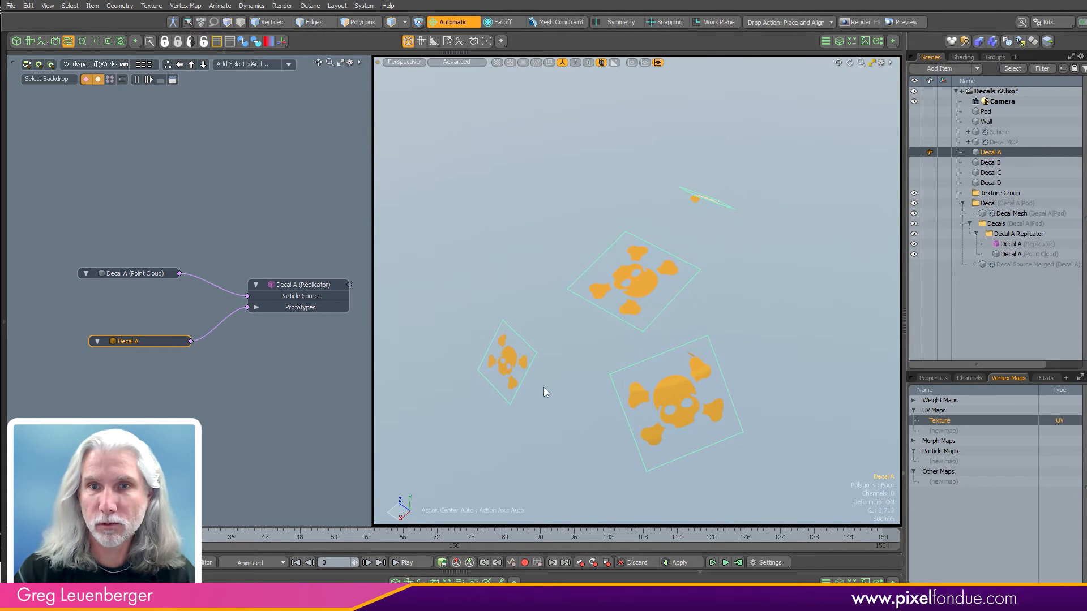
mouse_move(808, 296)
left_mouse_down("alt")
mouse_move(766, 303)
mouse_move(784, 283)
left_mouse_up("alt")
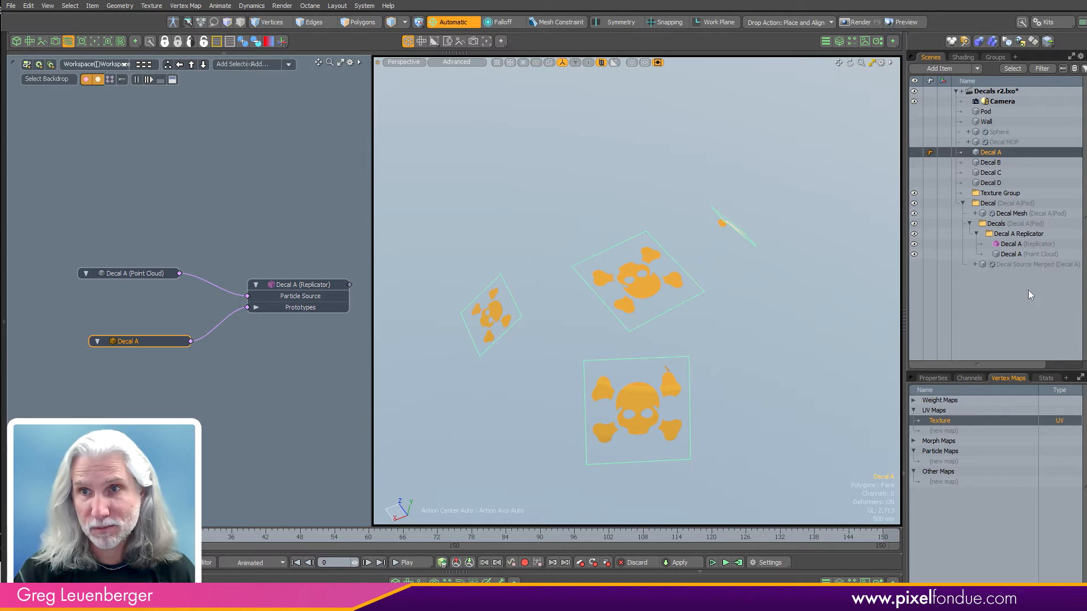
Inspect the Decal Mesh item, and select the polygons of Decal Source Merged in polygon mode.
left_click(1018, 214)
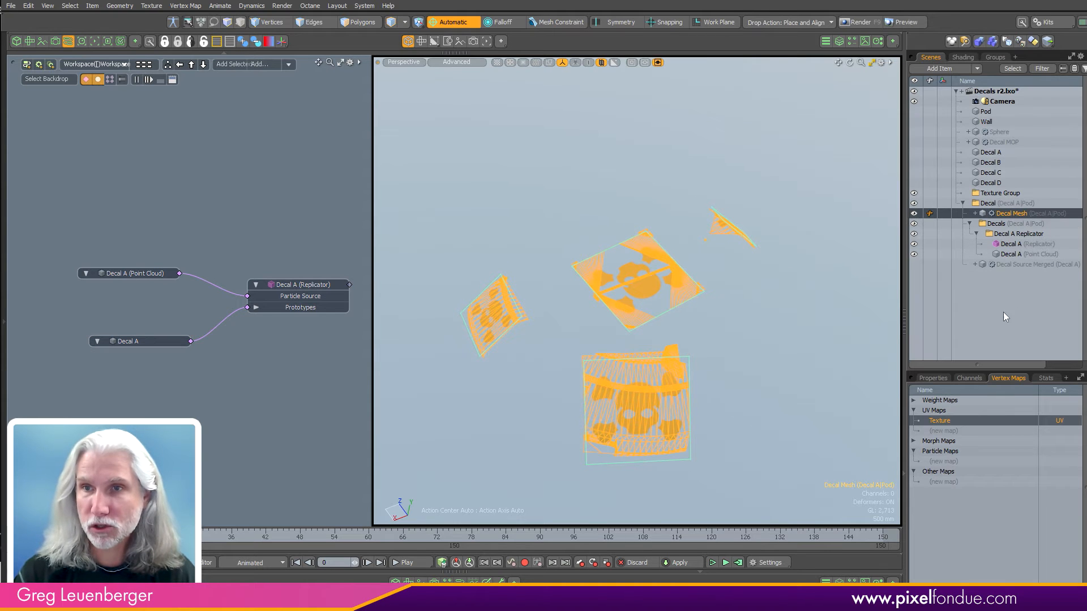
left_click(1013, 265)
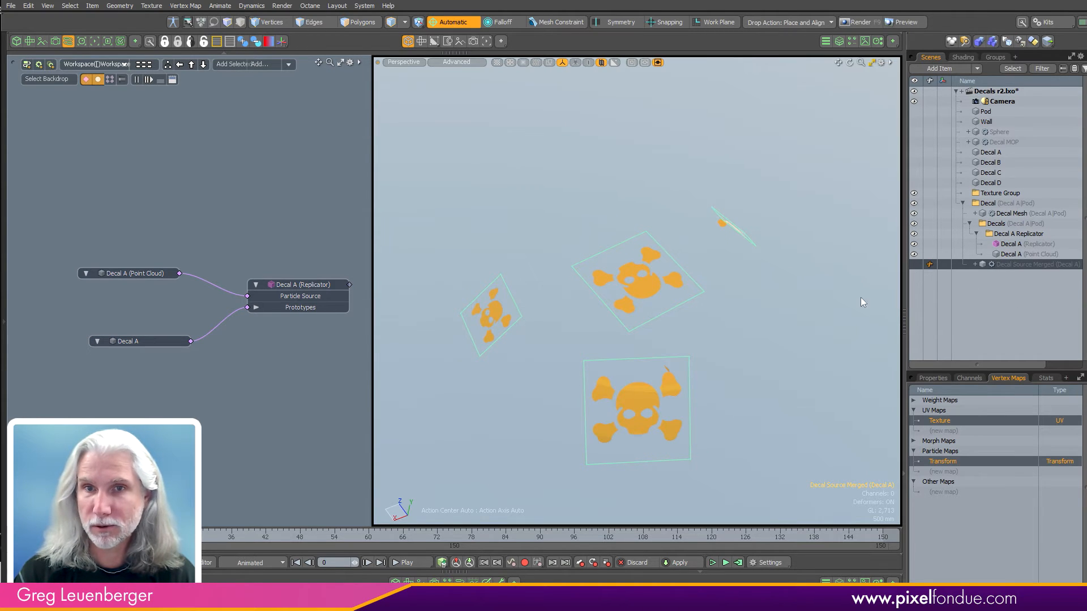
key("3")
left_click_drag(413, 165, 689, 449)
left_click_drag(781, 332, 684, 318, "alt")
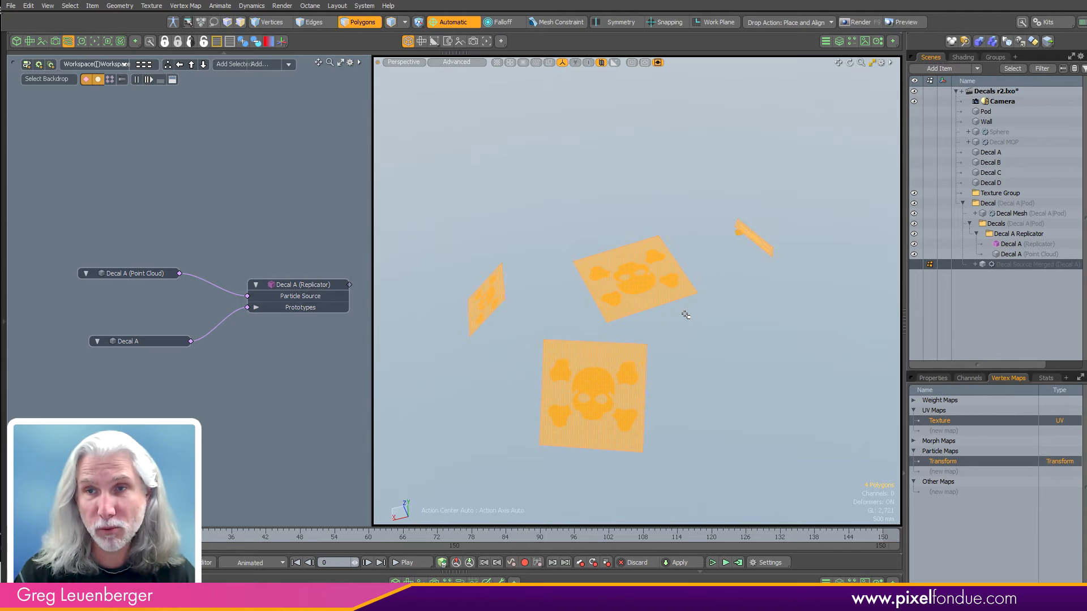
Add the Decal Mesh to the schematic below the replicator nodes and reveal its connected Decal Op node beside it.
left_click(1020, 214)
left_click_drag(1001, 213, 222, 445)
left_click_drag(226, 387, 227, 285, "alt")
left_click_drag(236, 339, 110, 395)
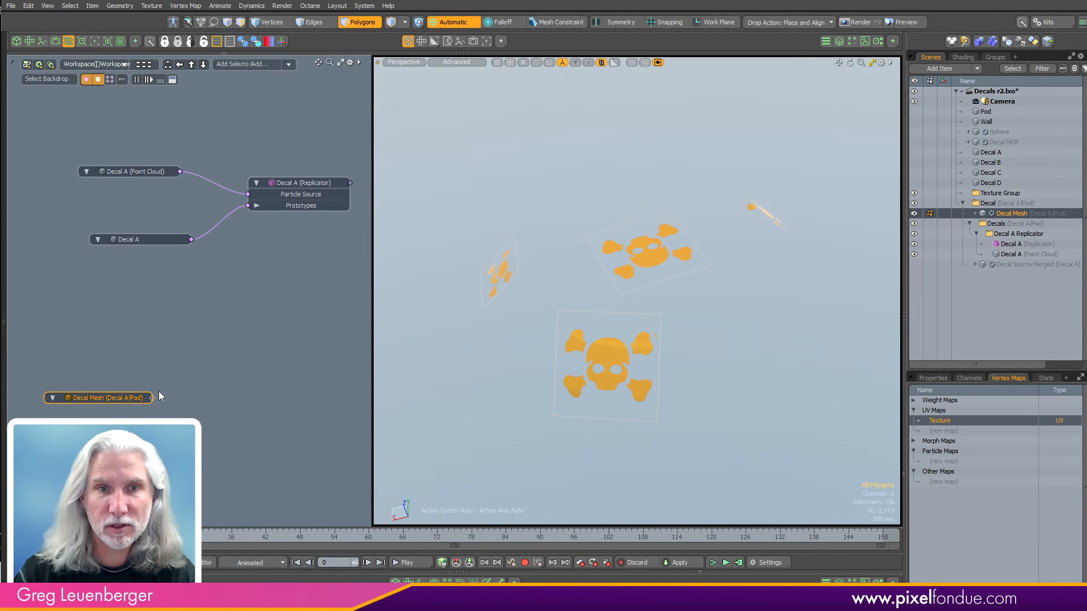
left_click(153, 398)
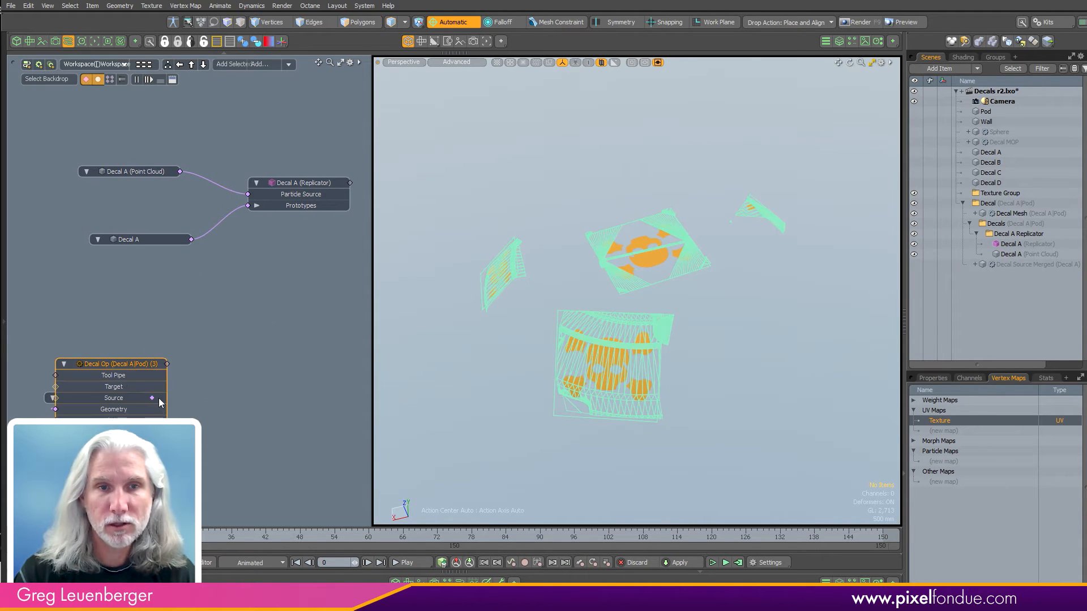
left_click_drag(138, 363, 289, 355)
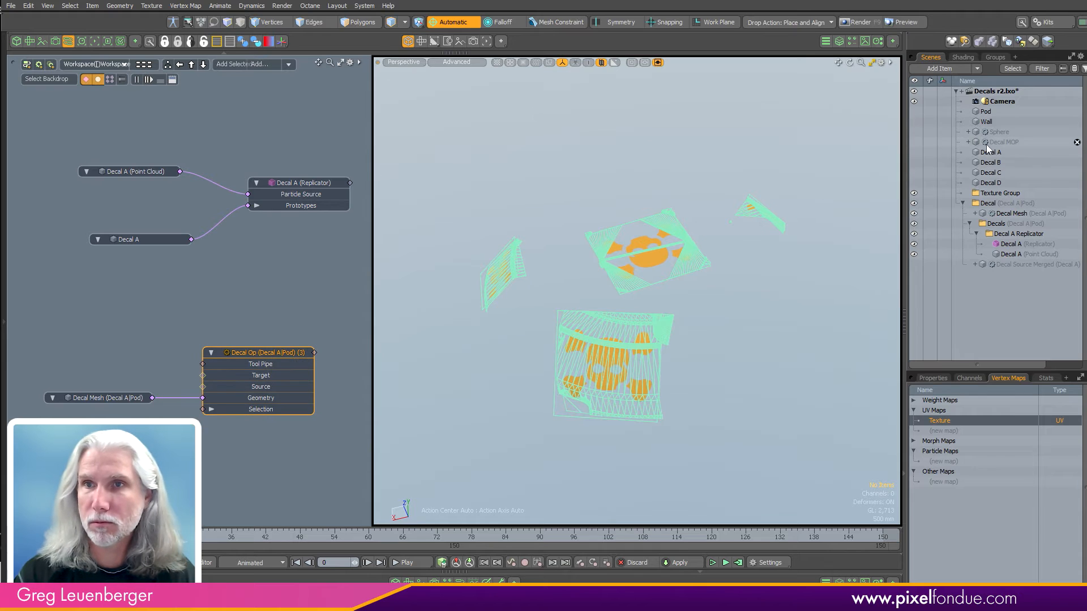
Expand Decal MOP in the item list, and reveal the Pod target and Decal Source Merged source of the Decal Op in the schematic.
left_click(967, 142)
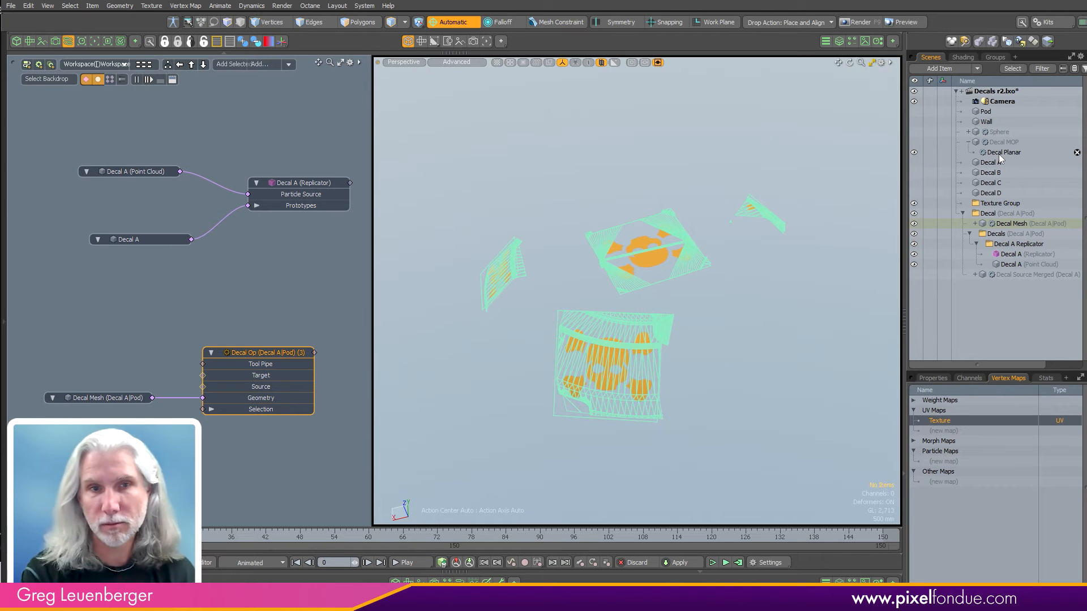
left_click(237, 337)
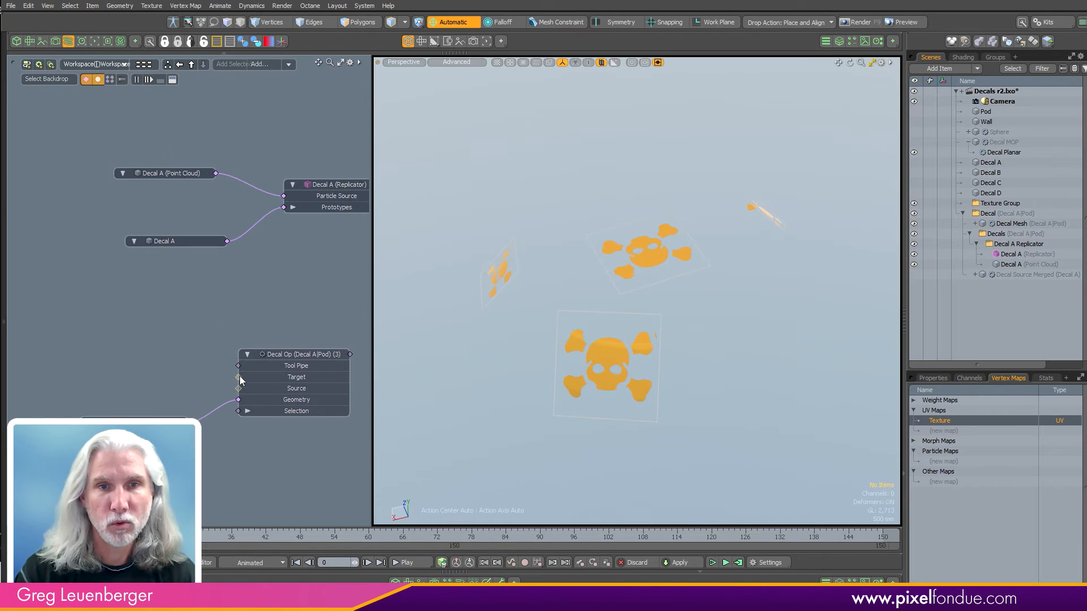
left_click(240, 384)
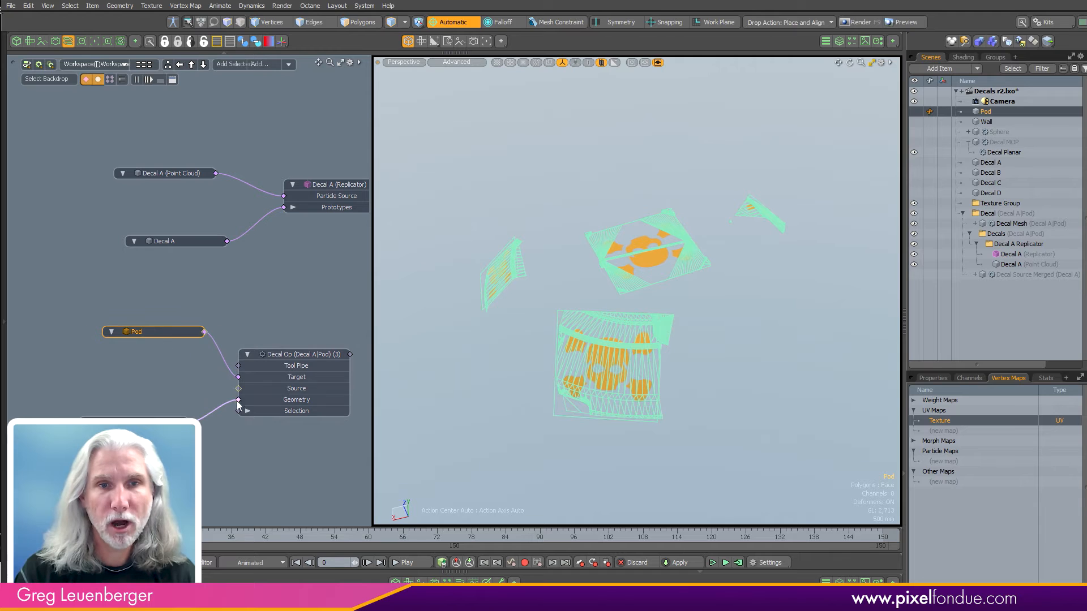
left_click_drag(185, 344, 156, 376)
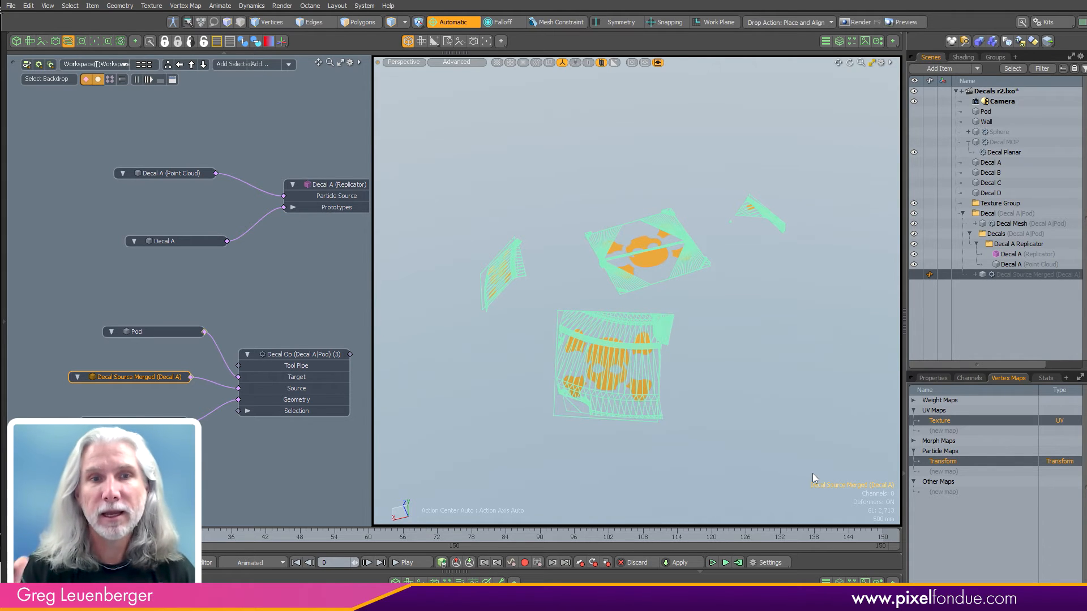
Examine the projected Decal Mesh from another angle, comparing it with the Decal A point cloud item.
left_click(611, 363)
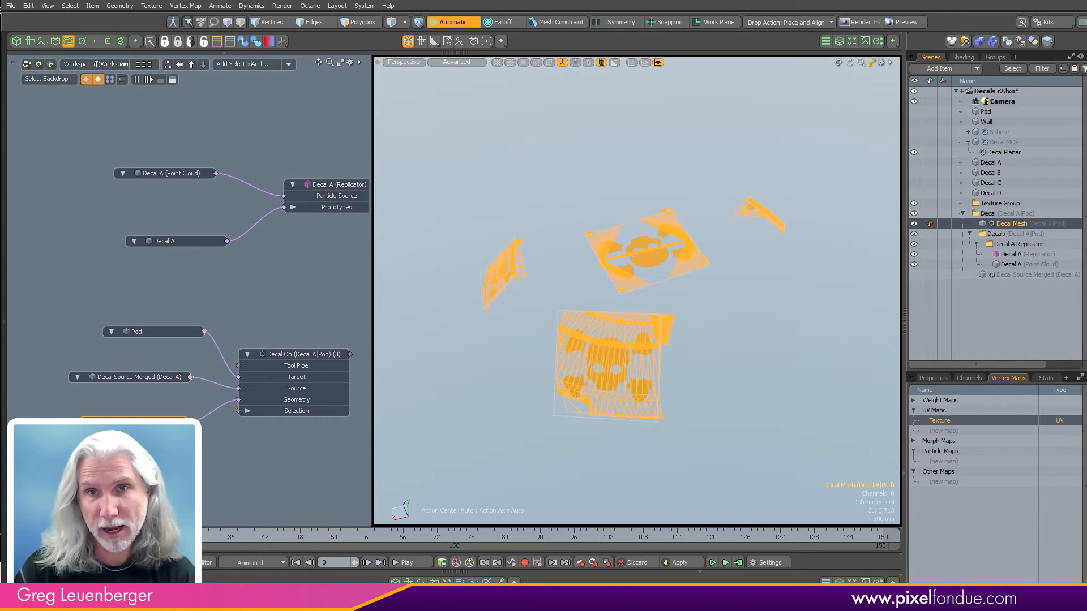
left_click_drag(777, 392, 742, 464, "alt")
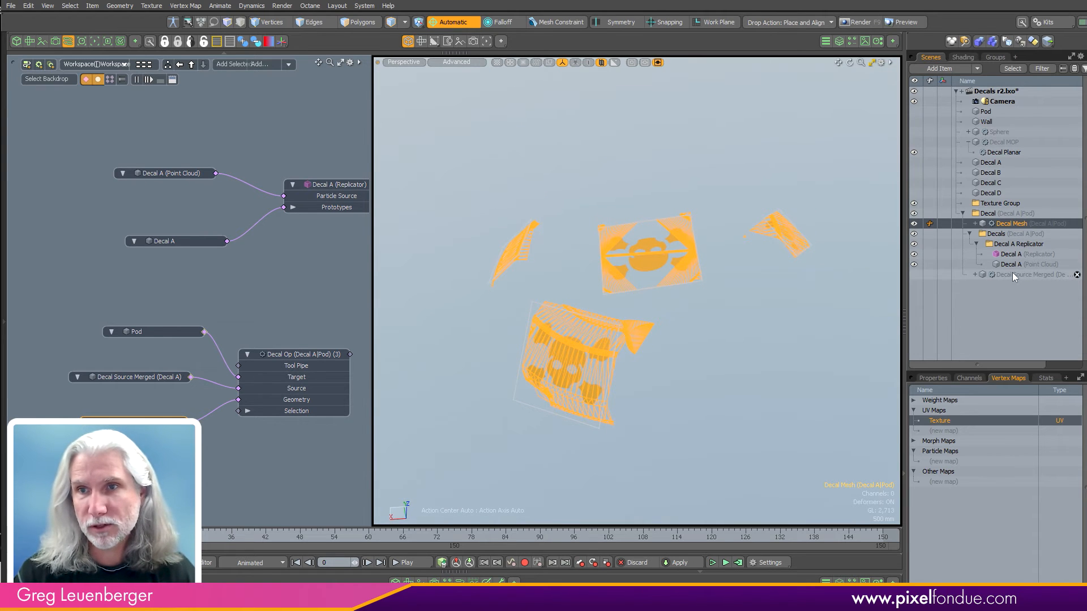
left_click(1014, 254)
left_click(1011, 224)
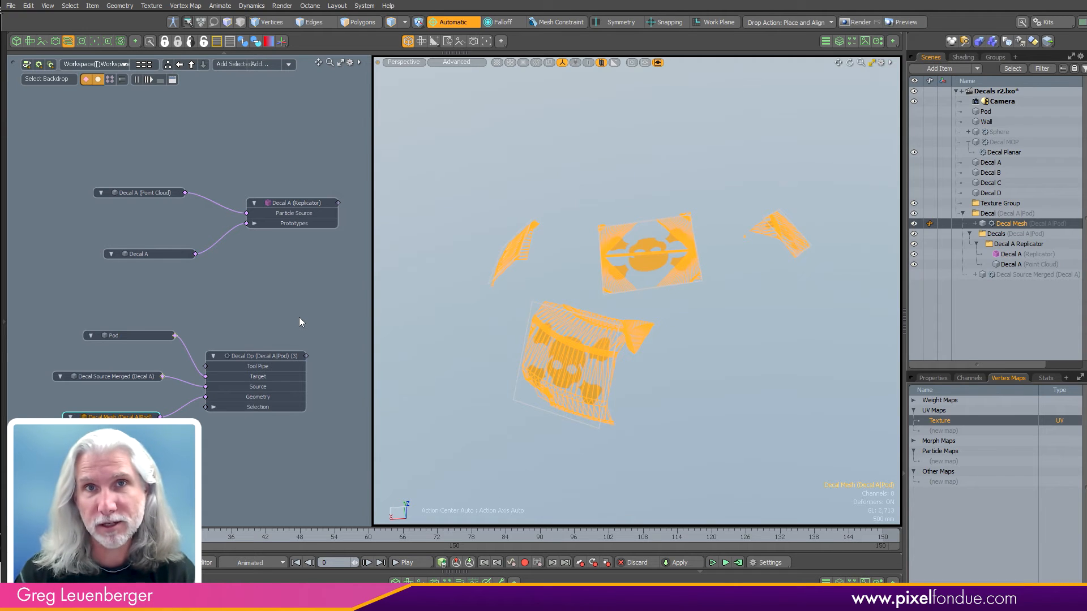
Select the Pod's Decal group, collapse it in the item list and hide it.
left_click(975, 214)
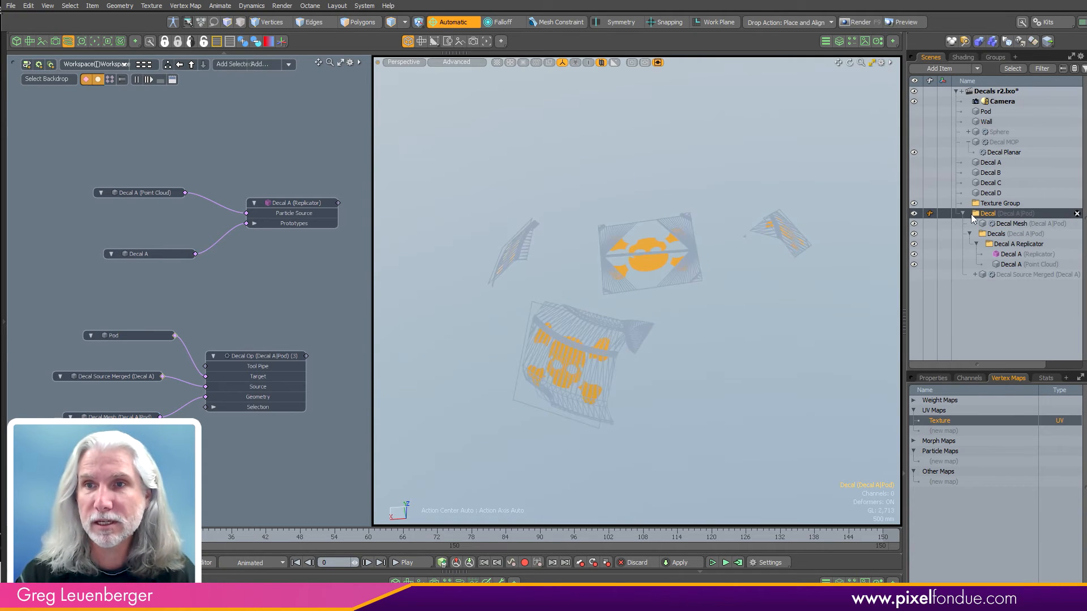
left_click(962, 214)
key("h")
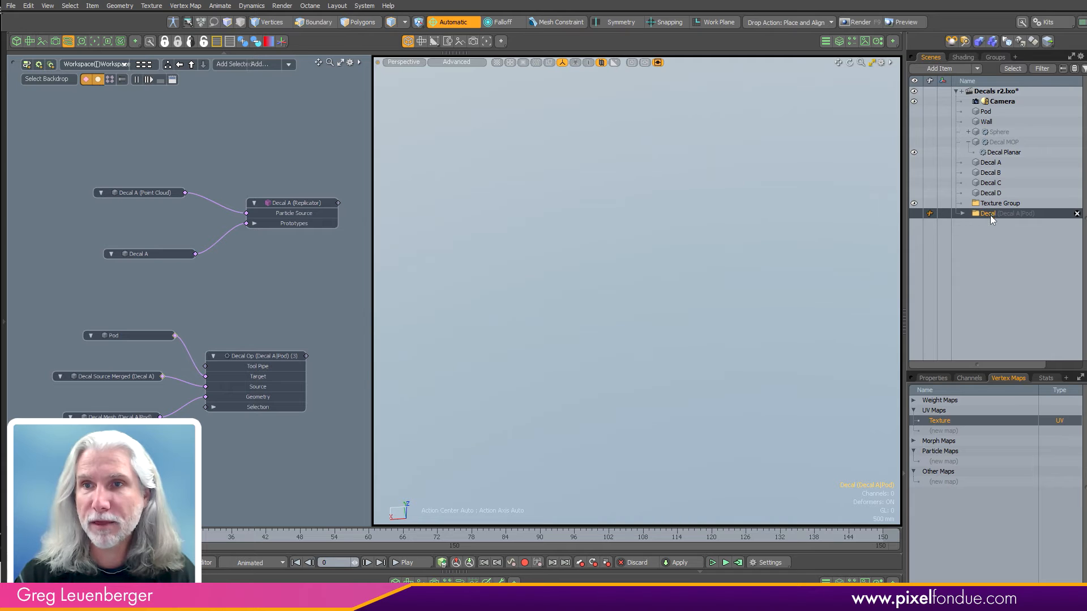
Show the Wall mesh, close the schematic beside the 3D view and frame the wall's panelled front.
left_click(914, 122)
left_click_drag(886, 170, 765, 208, "alt")
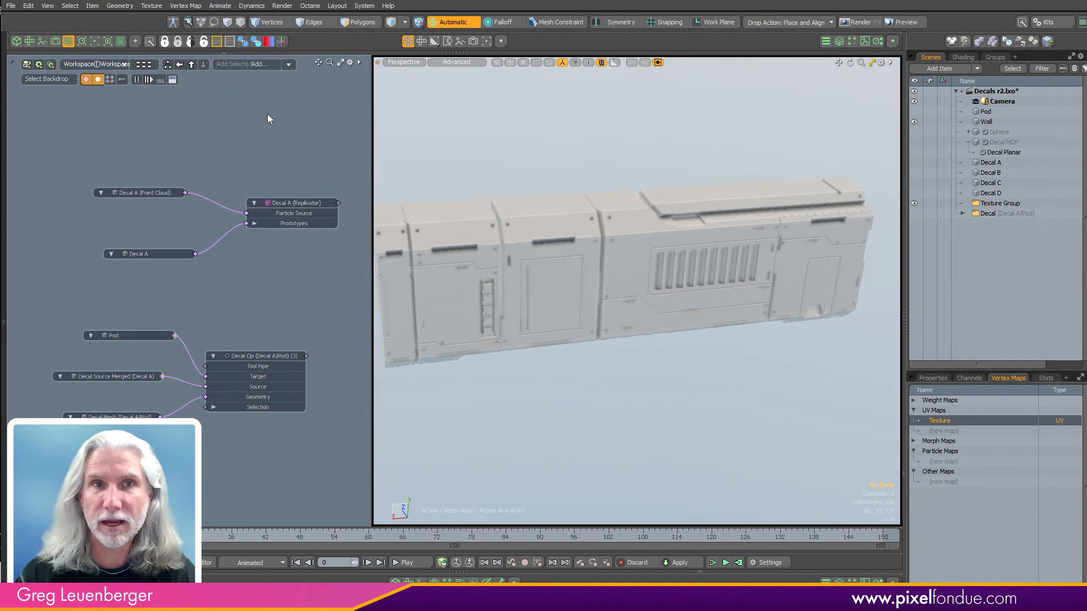
left_click(73, 43)
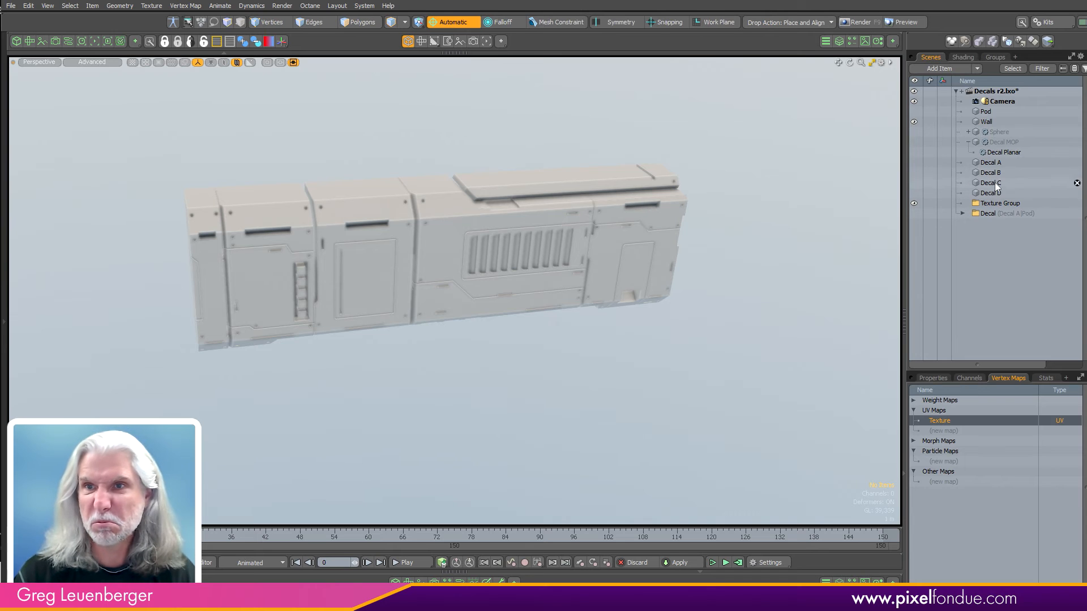
left_click_drag(583, 331, 603, 340, "alt")
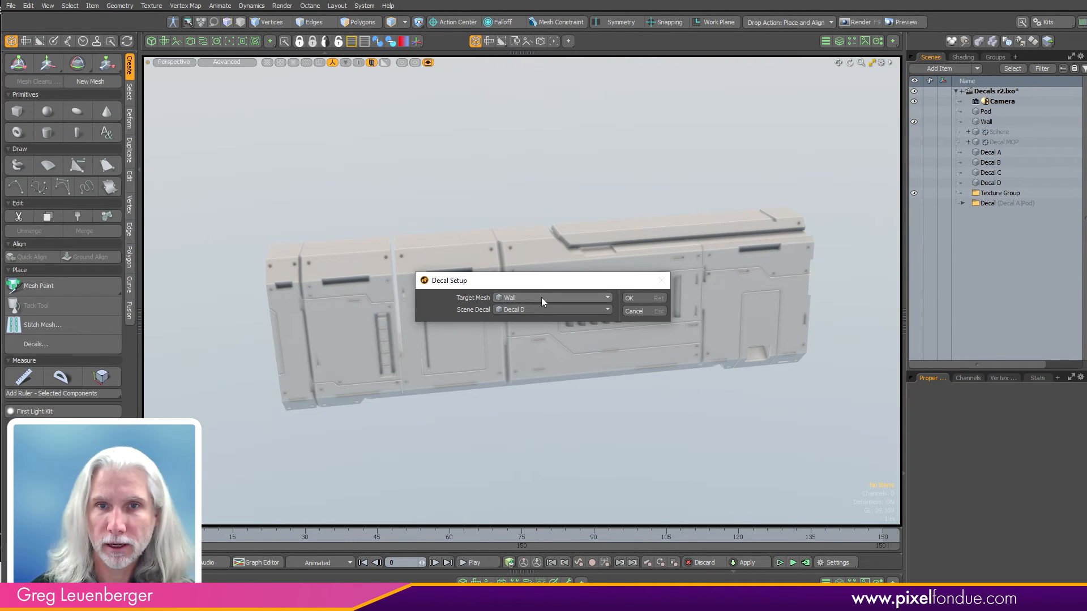
Set up a new decal with Wall as the target mesh and Decal D as the scene decal.
left_click(542, 297)
left_click(546, 296)
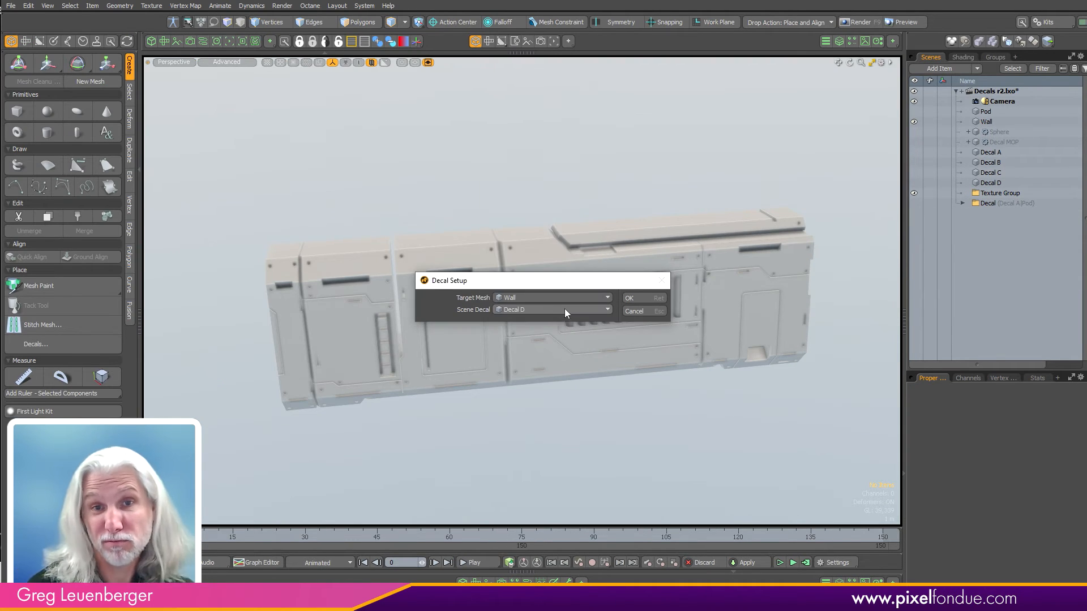
left_click(528, 310)
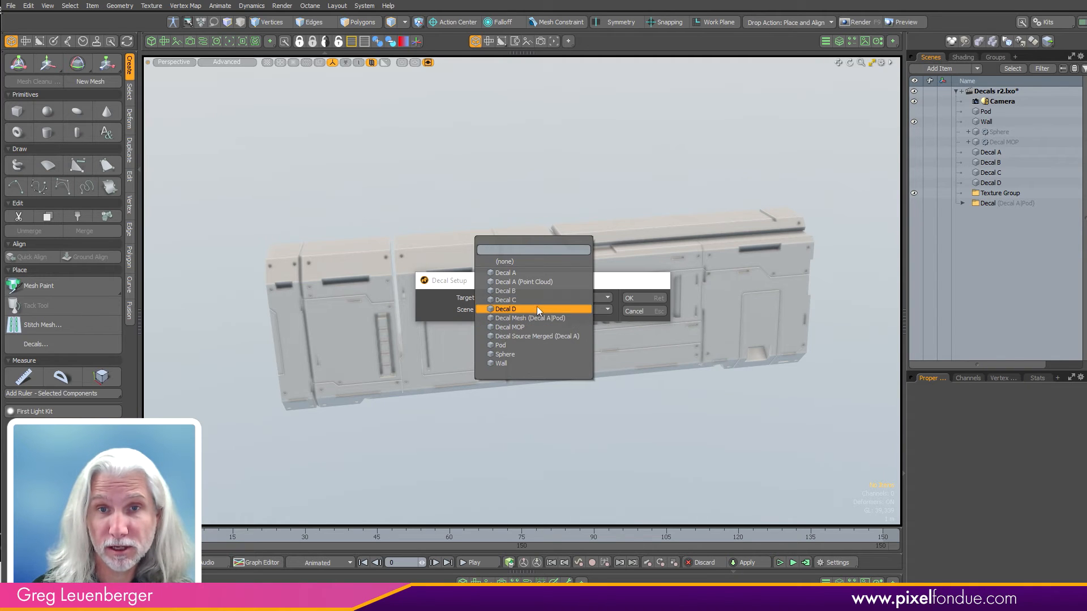
left_click(537, 307)
left_click(643, 299)
Set the Mesh Paint brush size to 195 and place a splatter decal on the Wall beside the vent grille.
scroll(546, 310, "up", 3)
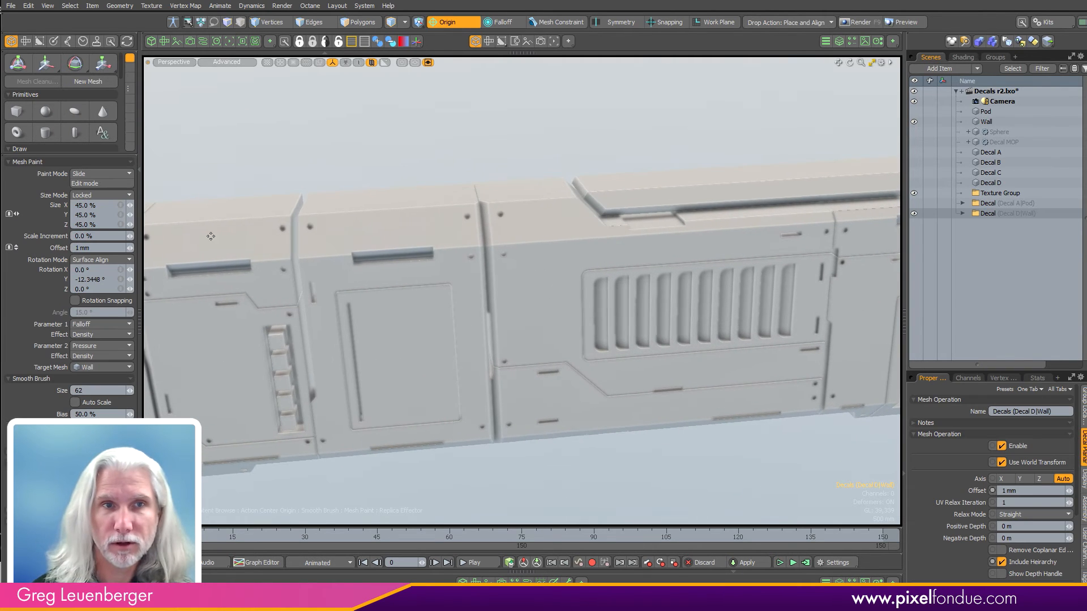
right_click_drag(528, 306, 524, 300)
scroll(525, 301, "up", 2)
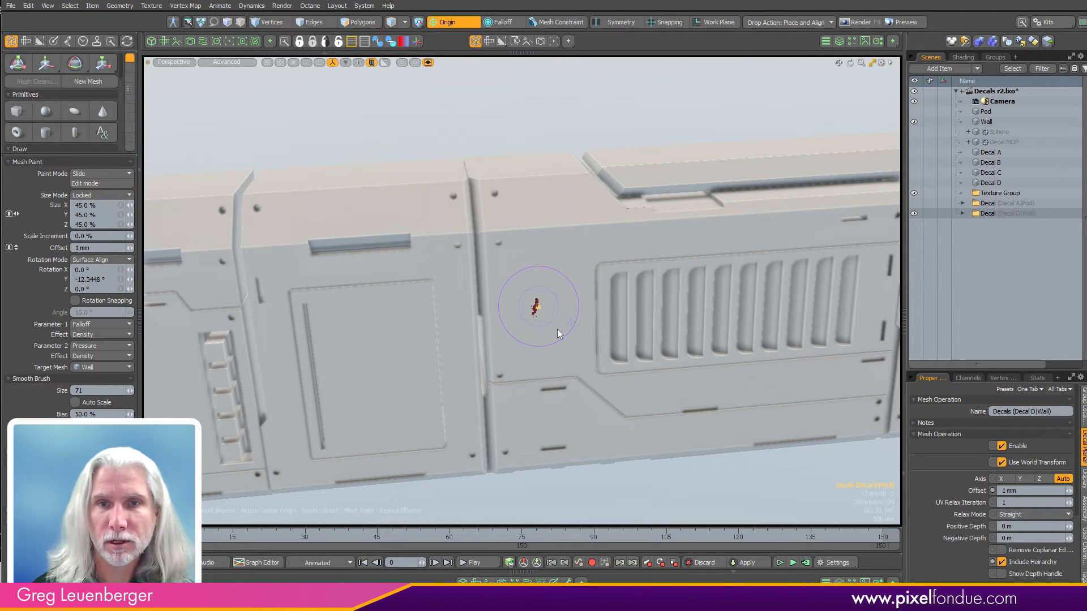
right_click_drag(557, 329, 571, 321)
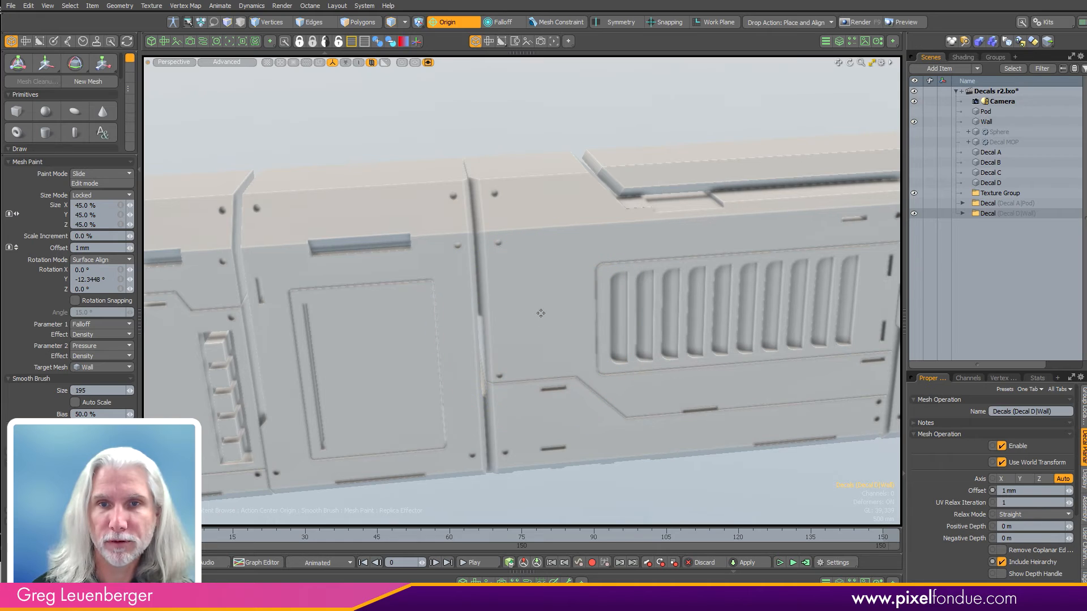
mouse_move(539, 312)
left_mouse_down()
mouse_move(558, 315)
mouse_move(504, 295)
mouse_move(534, 306)
left_mouse_up()
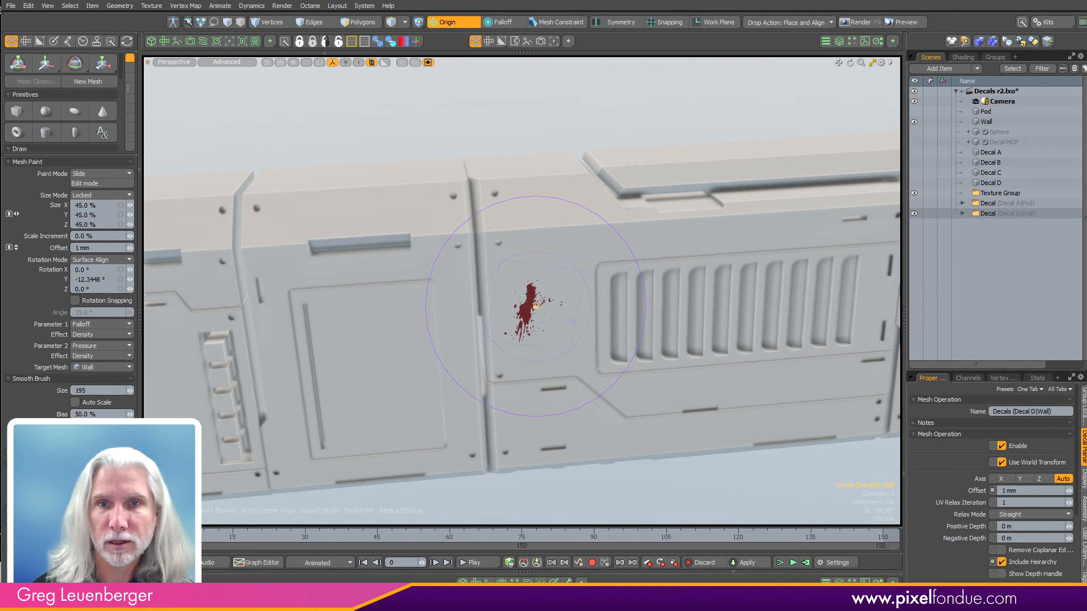
Switch Mesh Paint to edit mode and rotate the splatter beside the recessed door panel to -3.0° in Y.
mouse_move(507, 311)
left_mouse_down("alt")
mouse_move(624, 334)
mouse_move(564, 348)
mouse_move(623, 331)
mouse_move(566, 368)
left_mouse_up("alt")
left_click(101, 184)
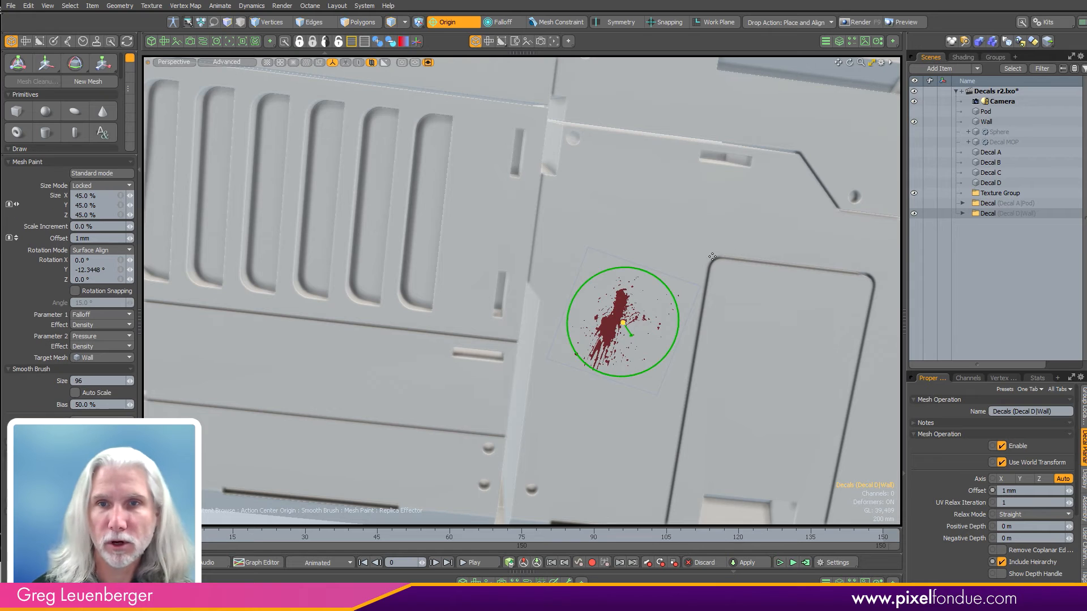
left_click_drag(613, 270, 683, 237)
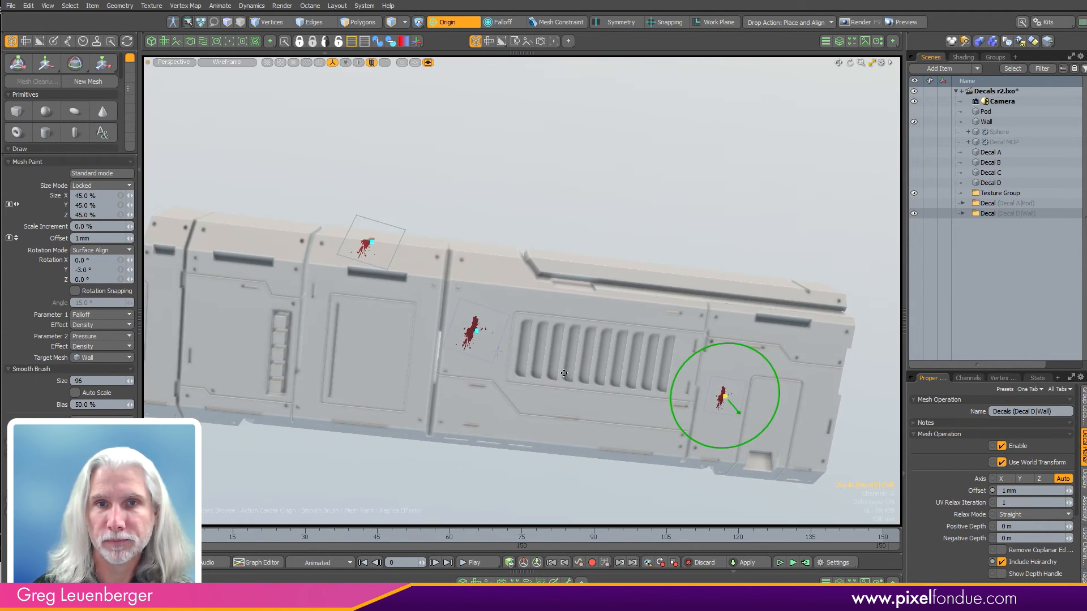
Rotate the splatter beside the vent grille to 2.5° in Y and the one on the wall's upper ledge to -14.0° in Y.
mouse_move(456, 318)
left_mouse_down("ctrl+alt")
mouse_move(562, 359)
mouse_move(545, 369)
mouse_move(557, 351)
left_mouse_up("ctrl+alt")
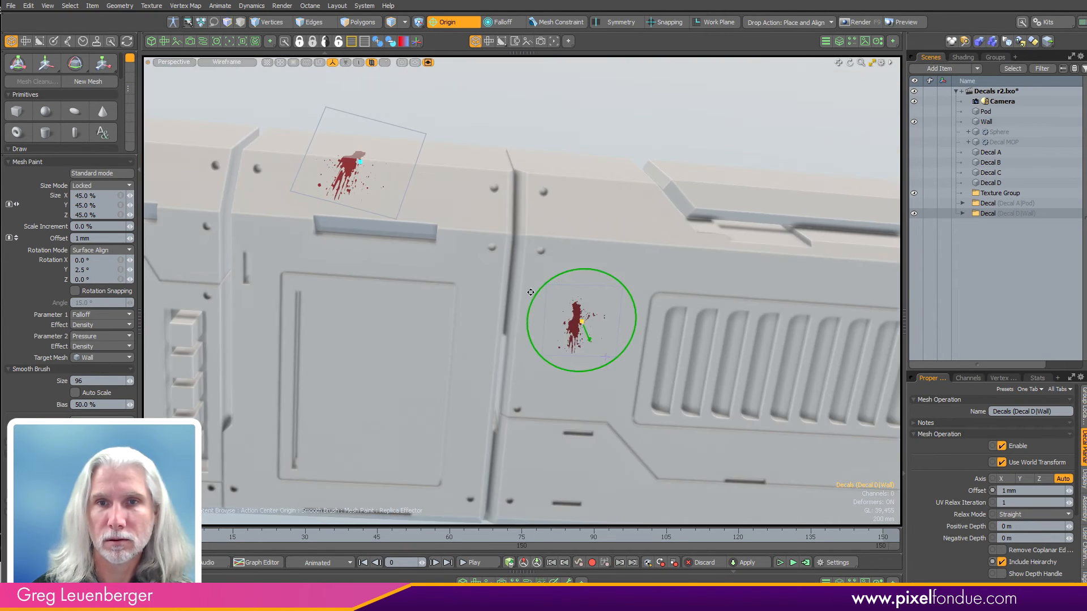
left_click_drag(530, 292, 582, 425, "alt+shift")
mouse_move(425, 285)
left_mouse_down("ctrl+alt")
mouse_move(453, 294)
mouse_move(407, 301)
mouse_move(447, 340)
mouse_move(530, 296)
mouse_move(514, 335)
mouse_move(527, 308)
left_mouse_up("ctrl+alt")
left_click_drag(557, 298, 499, 317, "ctrl+alt")
left_click_drag(572, 282, 463, 267, "alt+shift")
key("space")
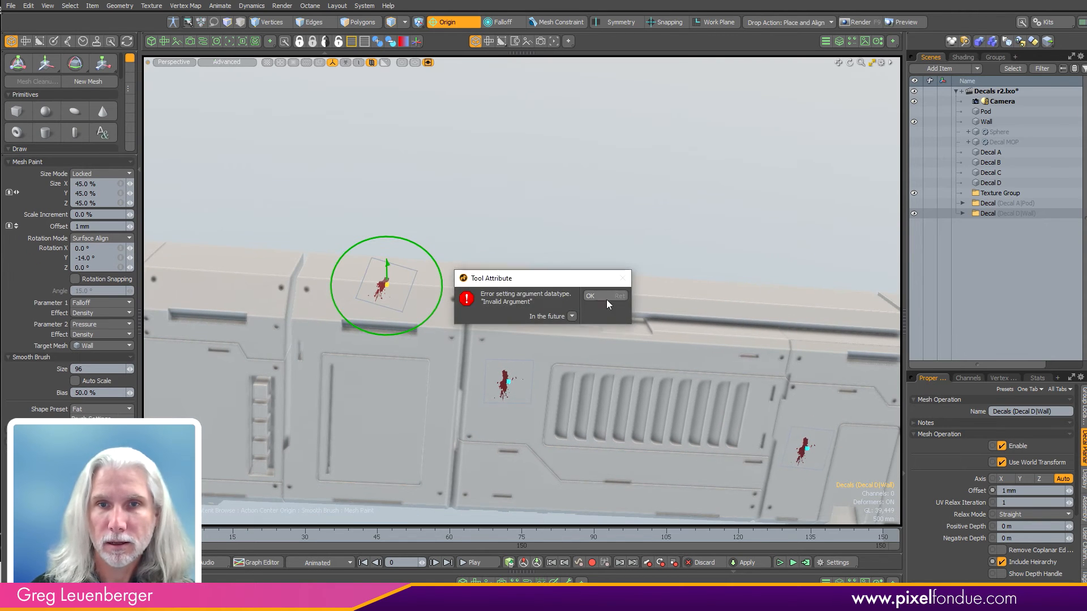
left_click(609, 297)
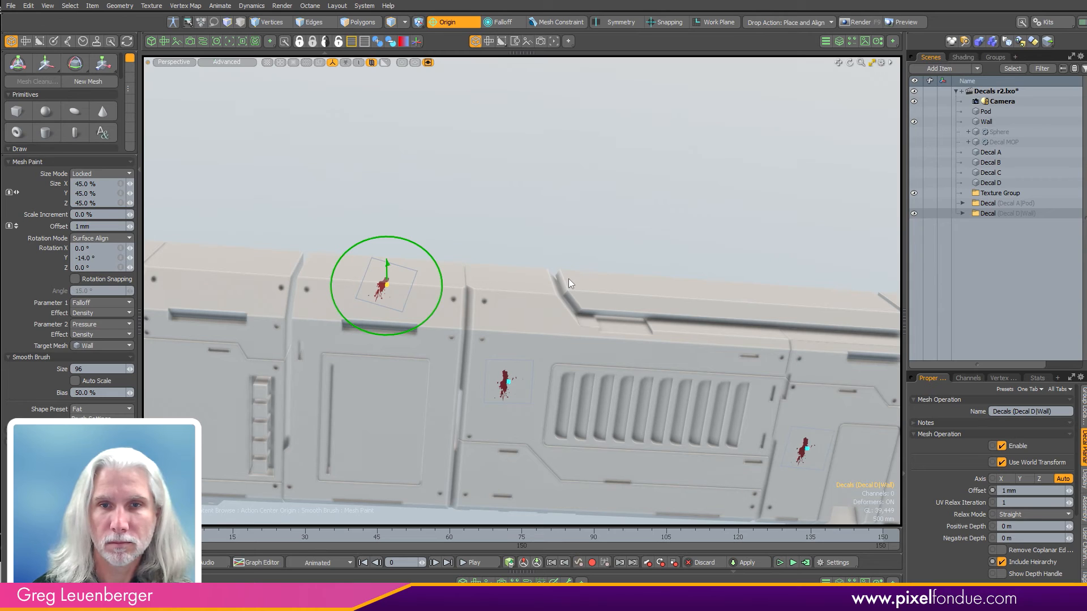
key("Escape")
key("Escape")
mouse_move(386, 290)
left_mouse_down("ctrl+alt")
mouse_move(526, 290)
mouse_move(475, 272)
mouse_move(396, 340)
mouse_move(422, 294)
mouse_move(541, 330)
mouse_move(387, 355)
mouse_move(520, 283)
mouse_move(652, 233)
left_mouse_up("ctrl+alt")
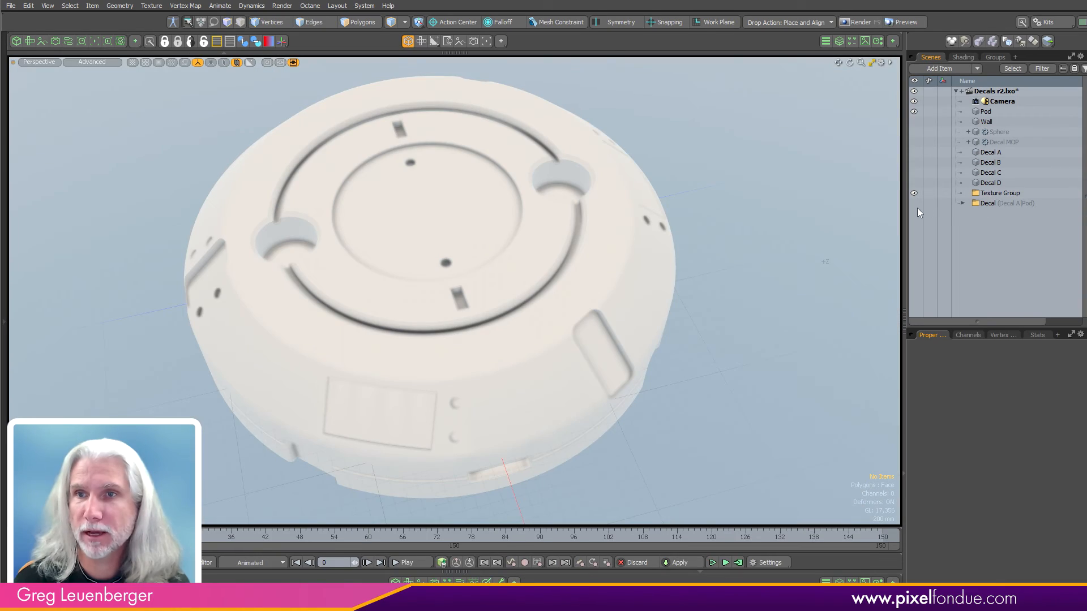
Show the Pod's Decal group and hide the Pod mesh to view the skull decals on their own.
left_click(914, 203)
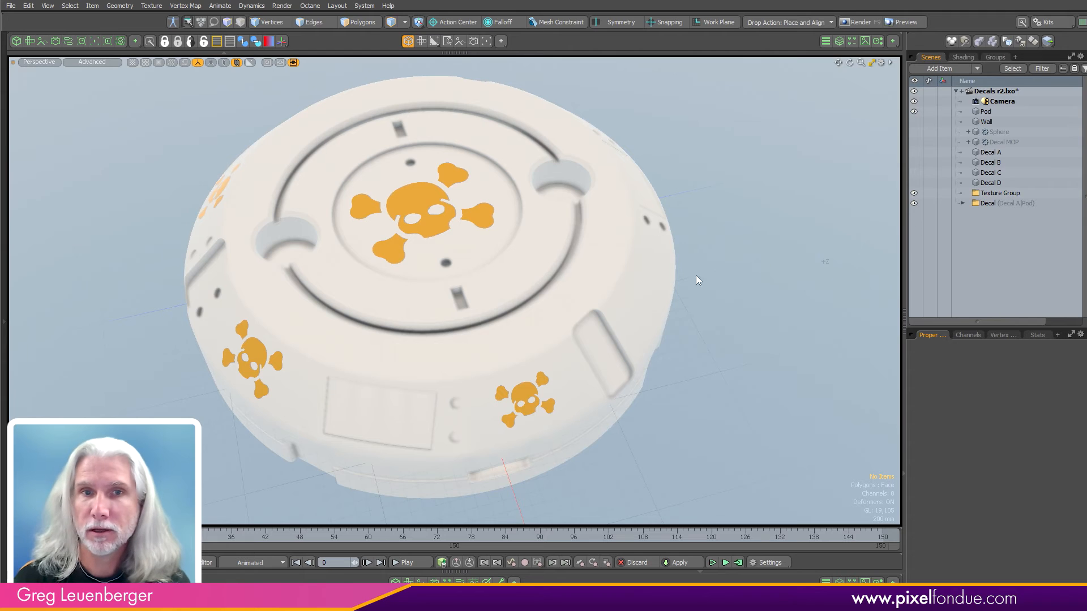
left_click_drag(695, 275, 701, 318, "alt")
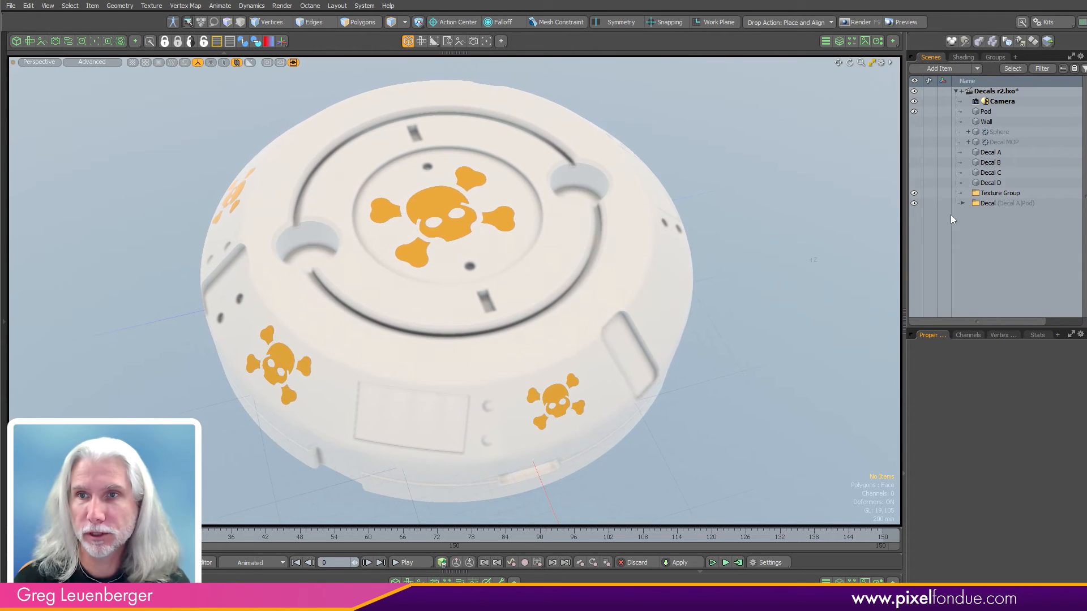
left_click(914, 112)
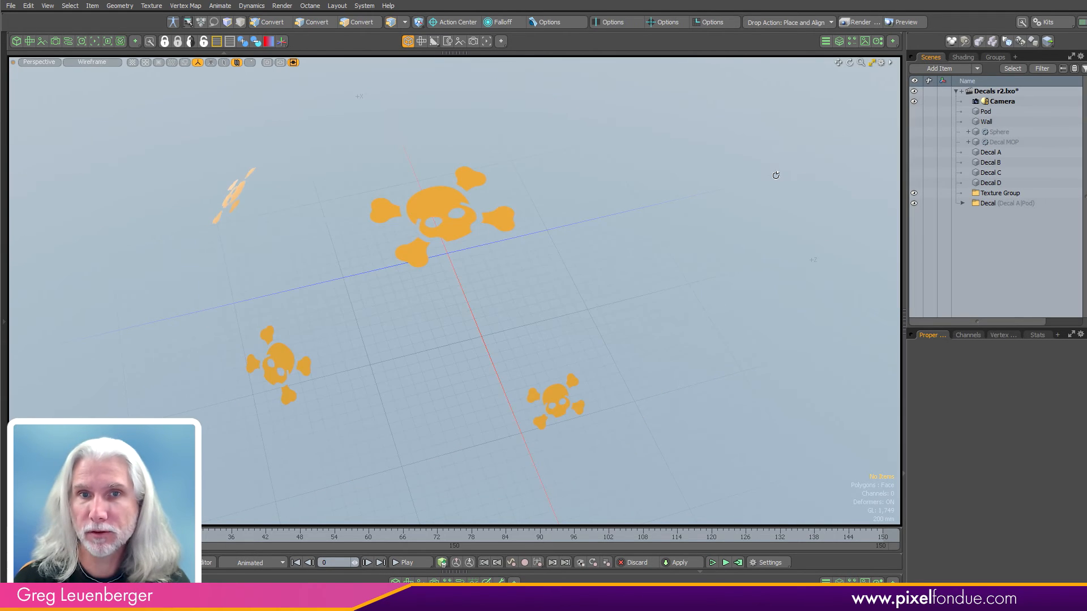
left_click_drag(784, 182, 770, 187, "alt")
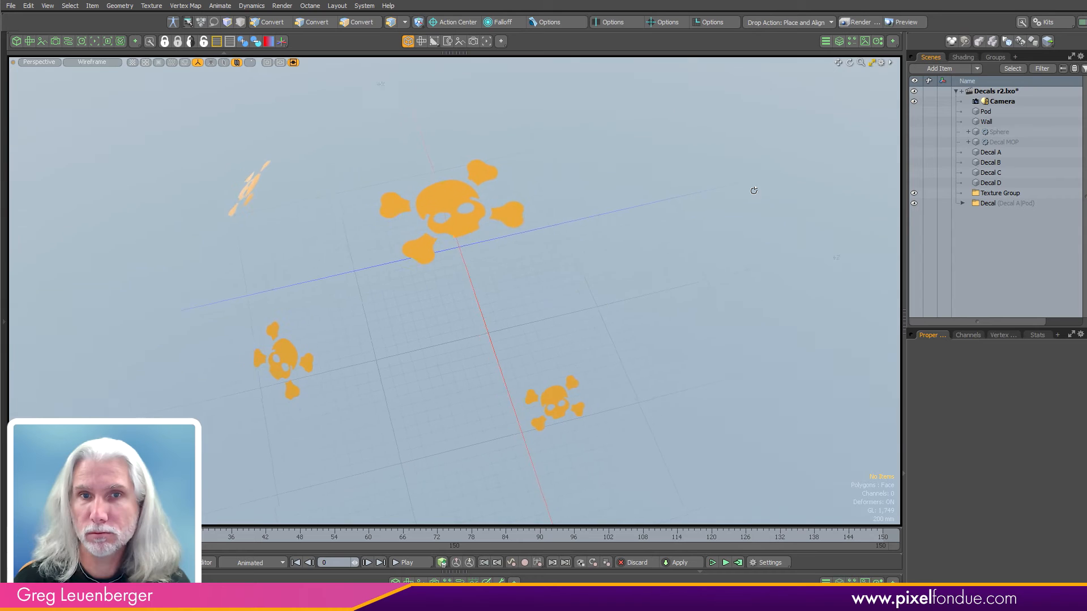
Select the skull decal mesh to check it, and make the Pod visible again with nothing selected.
left_click(461, 225)
left_click(633, 205)
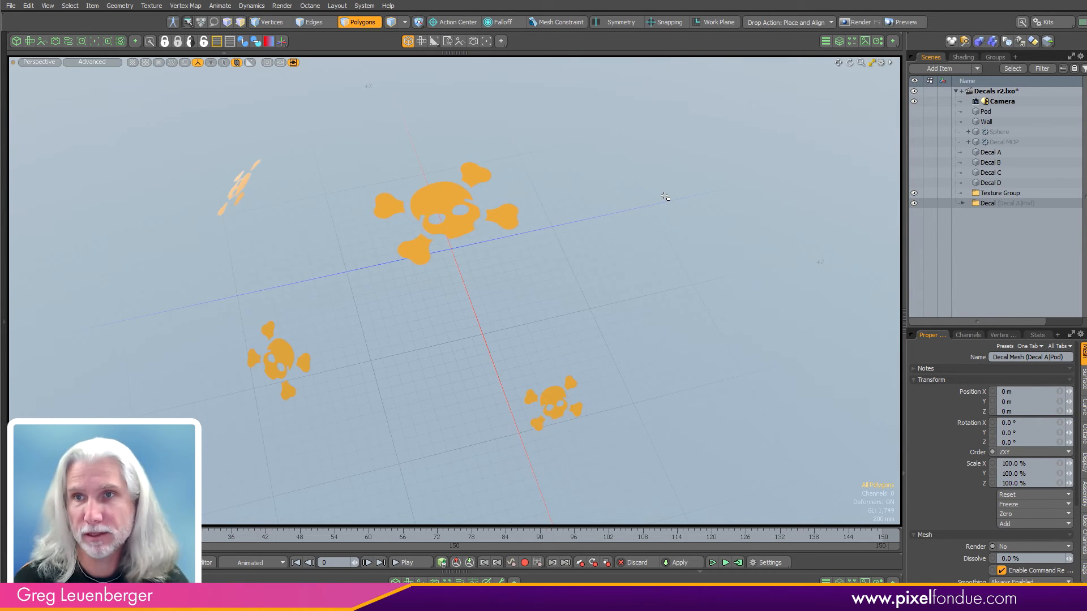
left_click(944, 113)
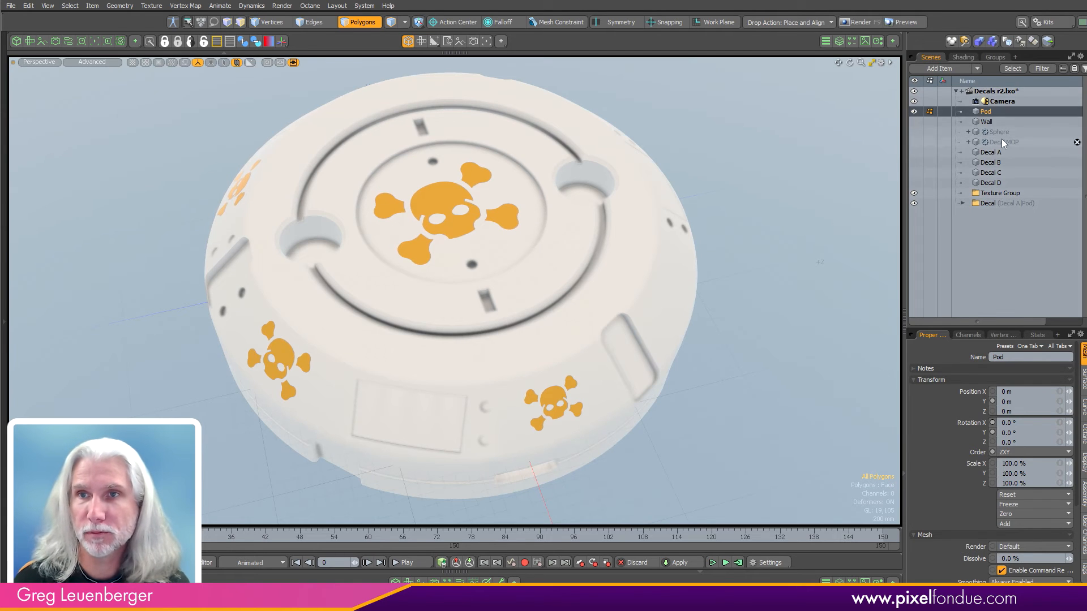
left_click(993, 111, "ctrl")
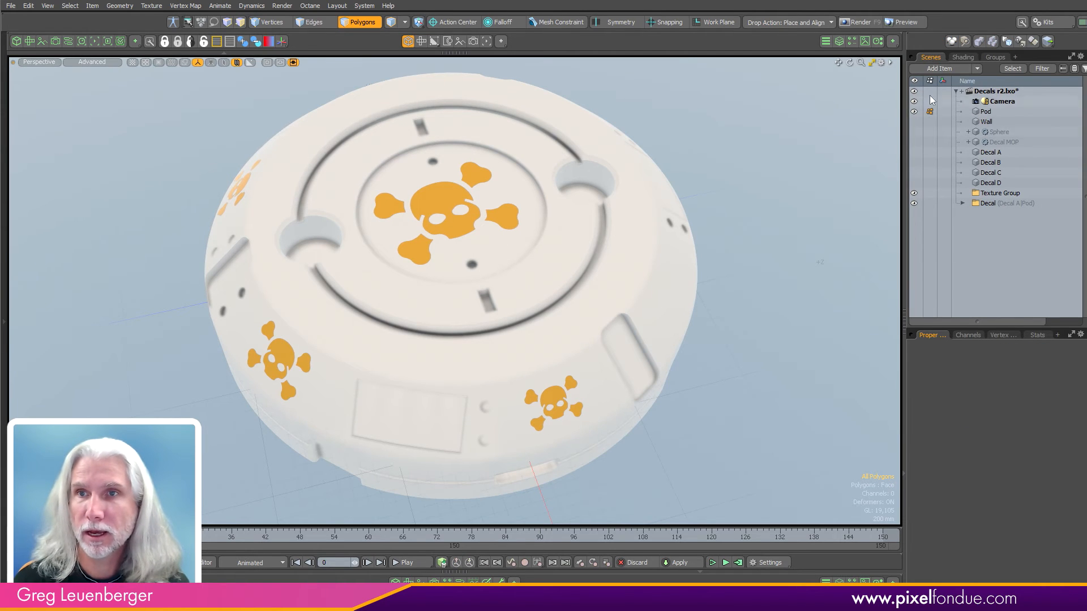
Create surface probes for the Pod item's material group in the Shader Tree, using Decal A (Material) as the decal material group.
left_click(969, 56)
left_click(935, 144)
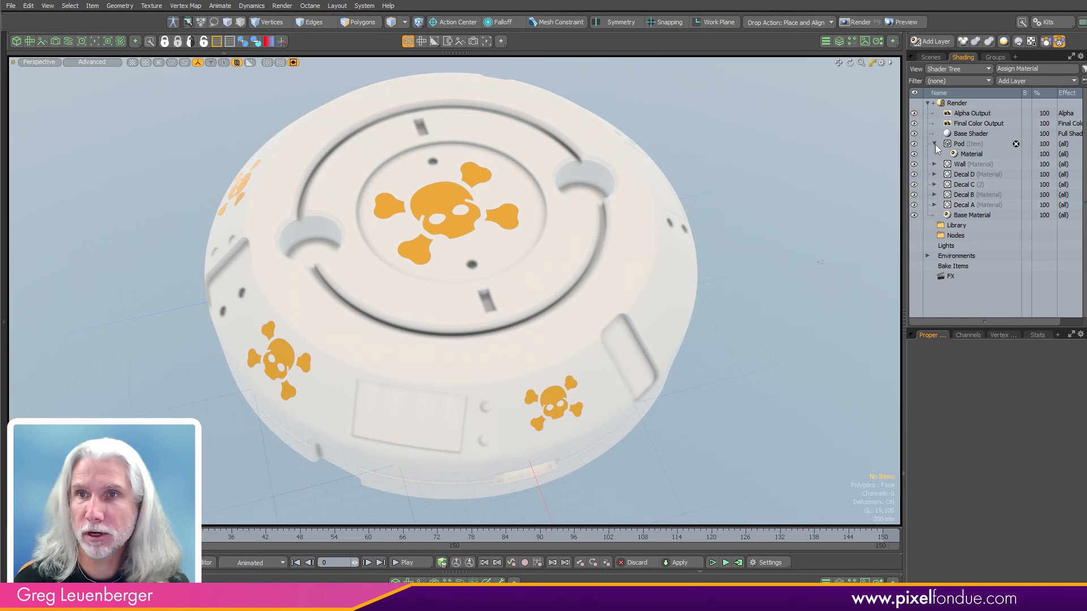
left_click(962, 144)
right_click(958, 144)
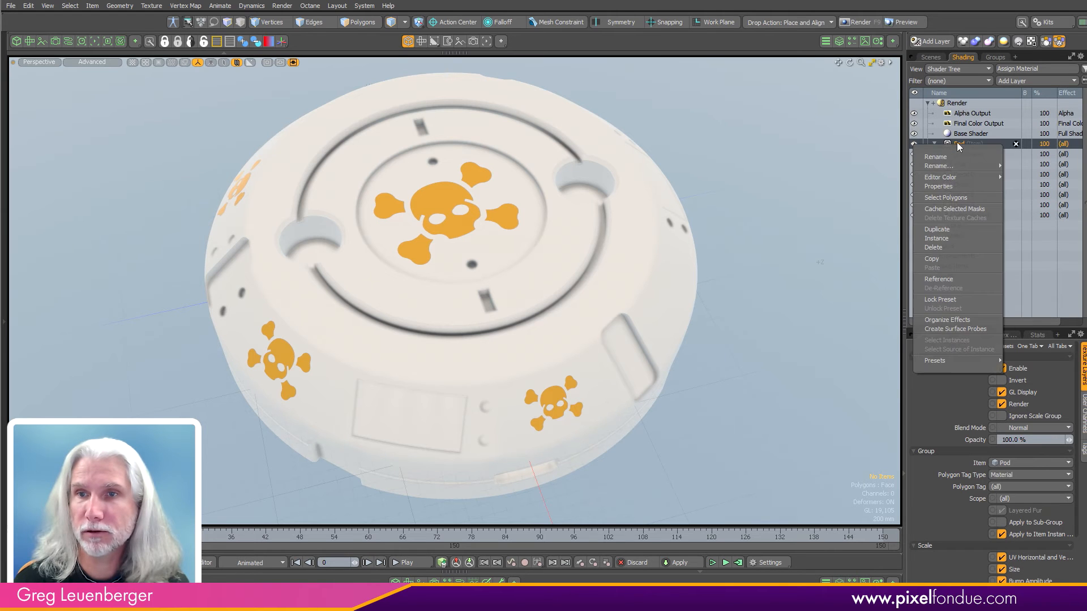
left_click(956, 329)
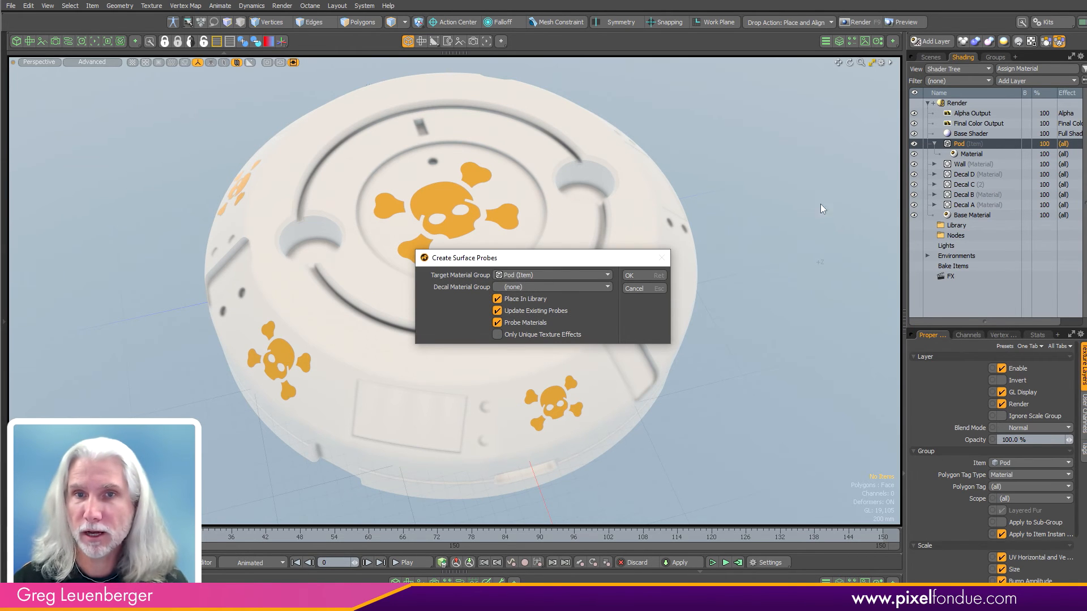
left_click(532, 288)
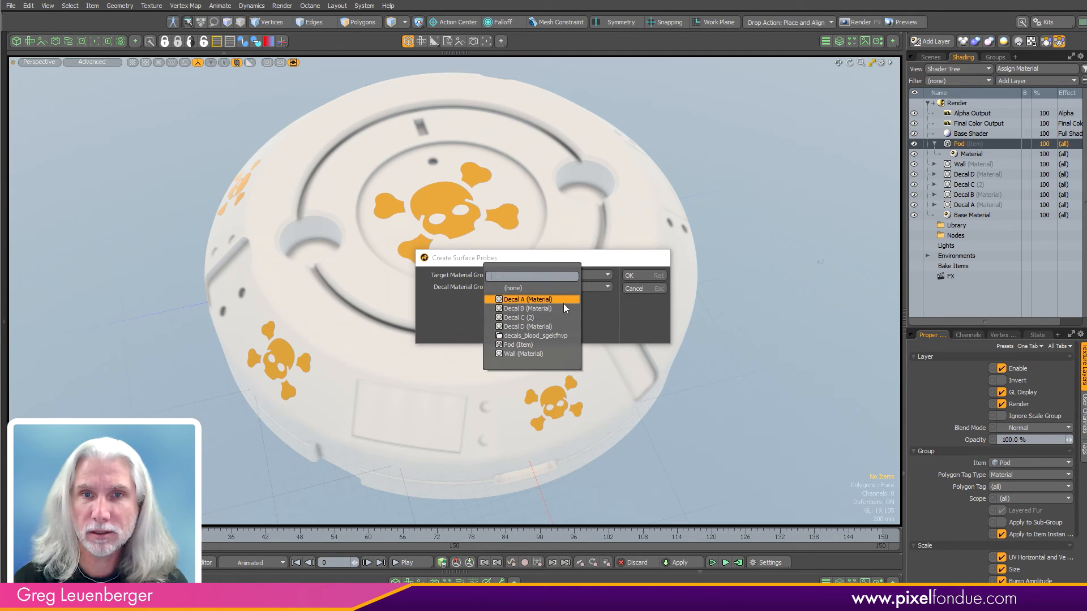
left_click(563, 303)
left_click(643, 275)
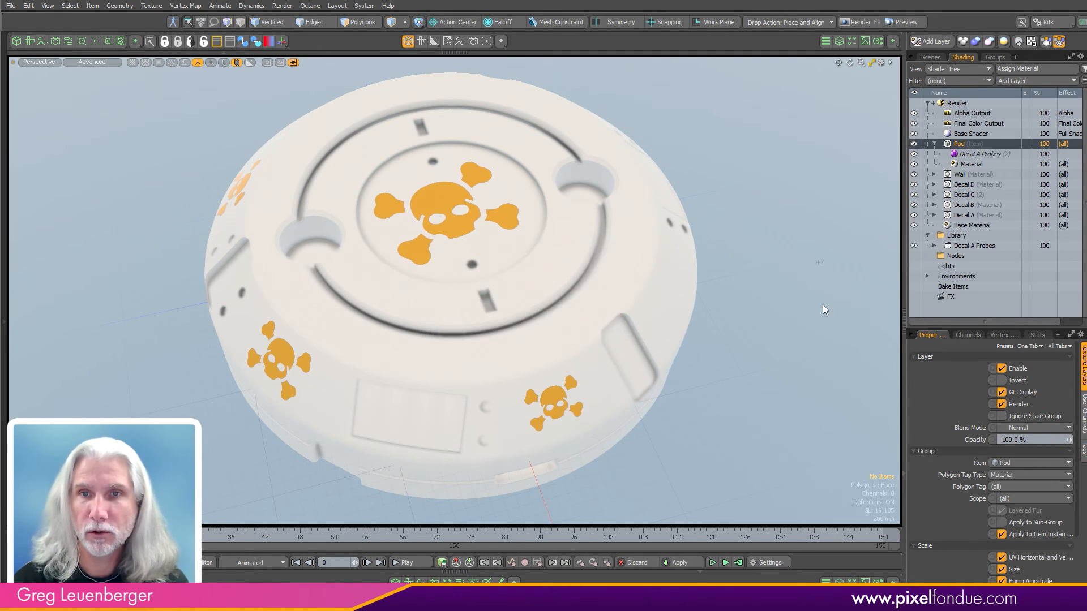
Expand the Decal A Probes group in the Library, widen the Shader Tree and check the probes instance under Pod.
left_click(934, 246)
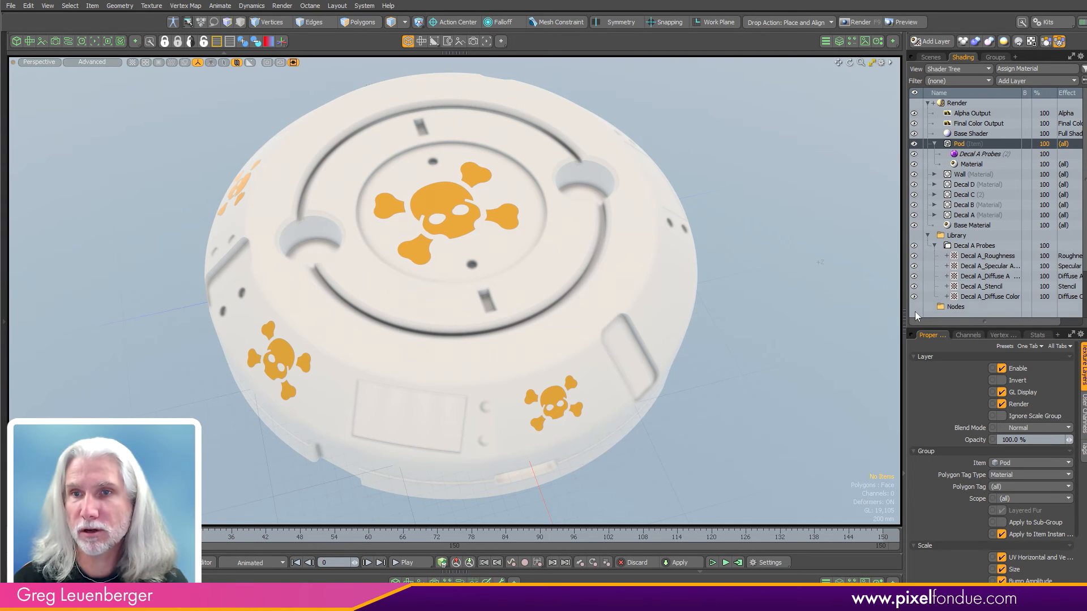
left_click_drag(902, 313, 870, 316)
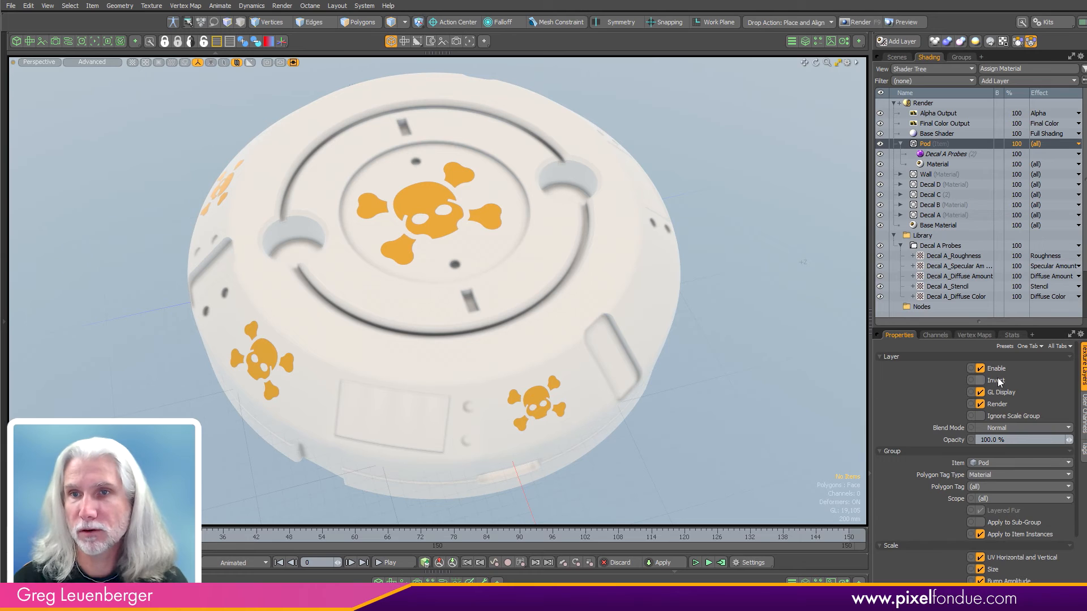
left_click(942, 154)
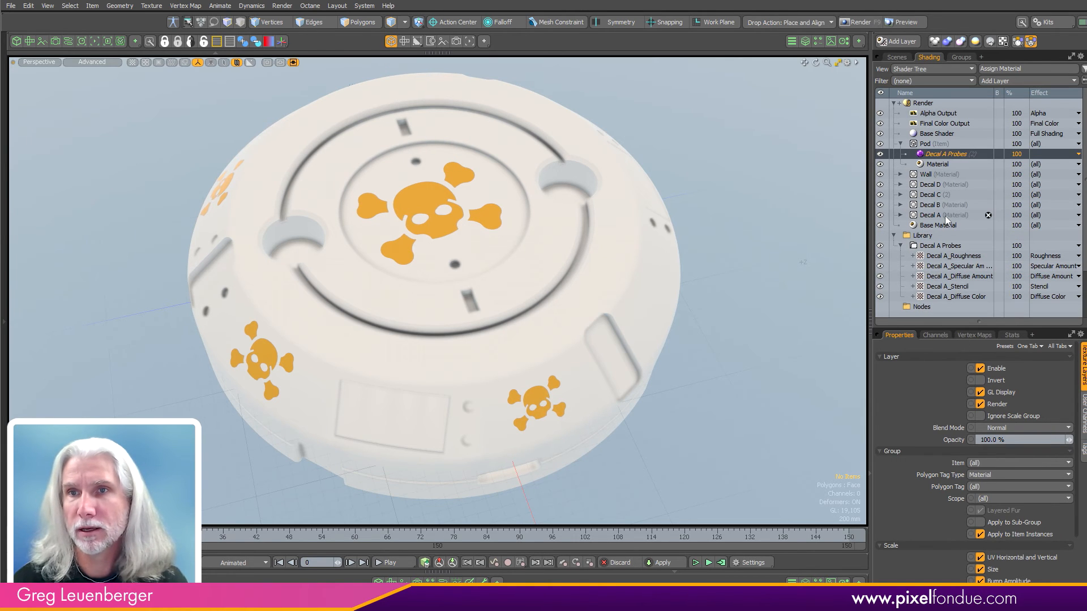
left_click(939, 154, "ctrl")
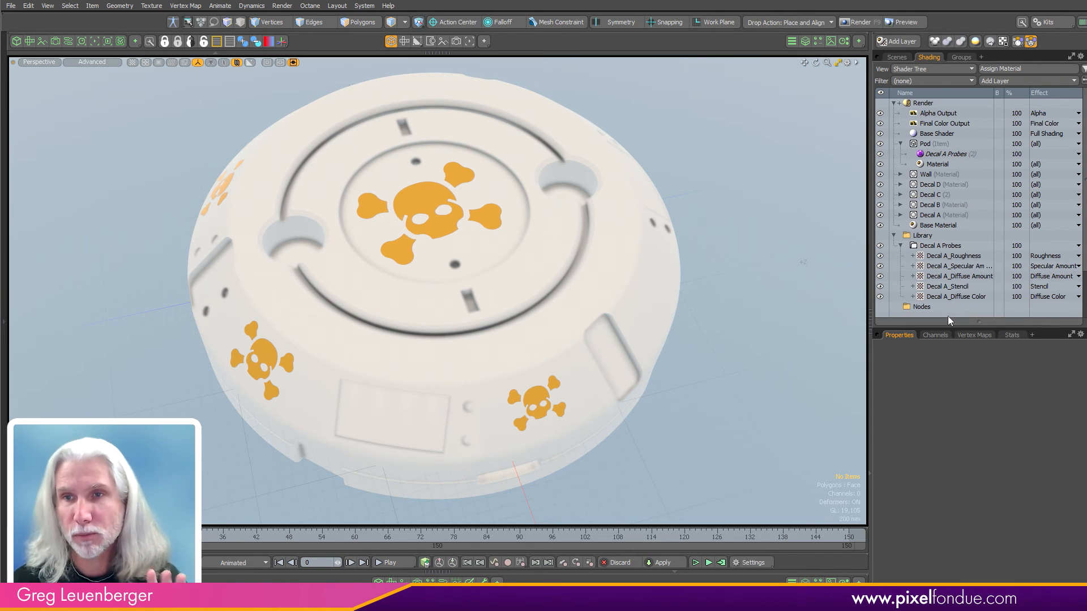
Examine the surface probe settings of Decal A's roughness, specular amount, diffuse amount, stencil and diffuse color layers.
left_click(938, 297)
left_click(940, 287)
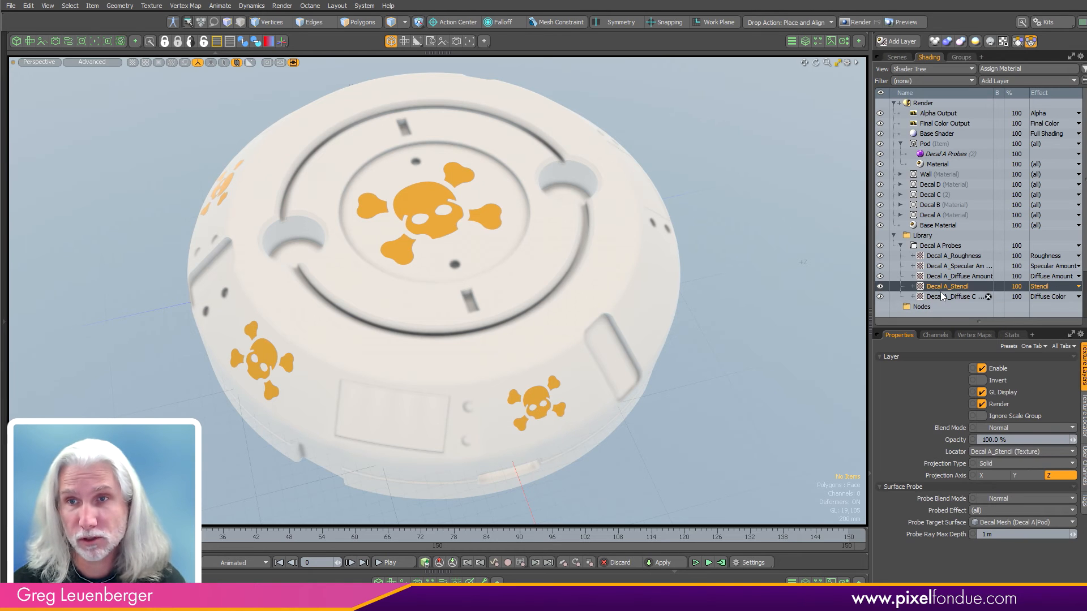
left_click(942, 275)
left_click(939, 267)
left_click(941, 258)
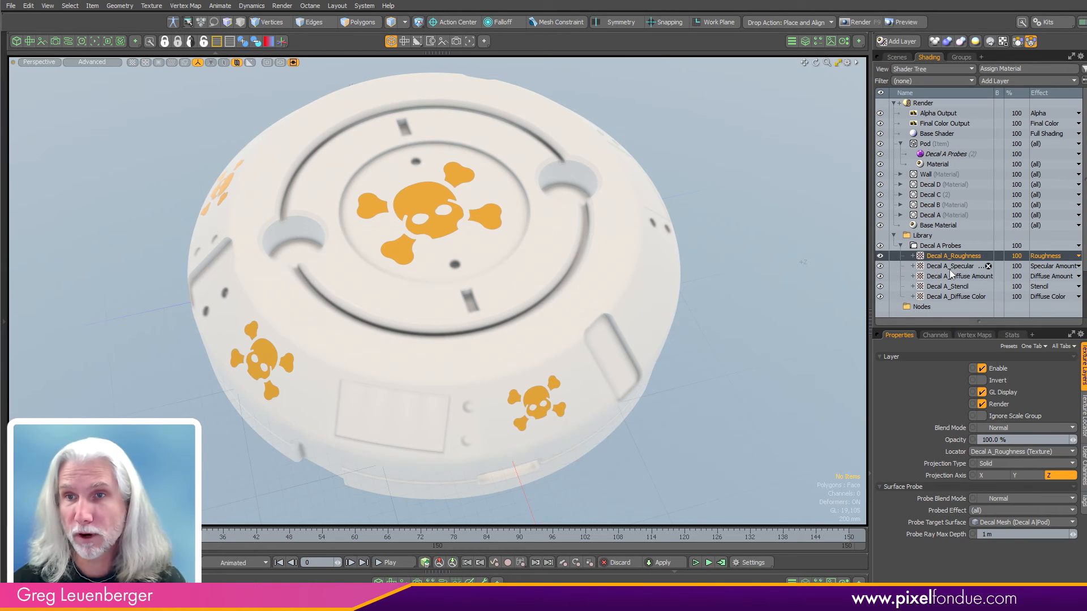
left_click(940, 266)
left_click(946, 276)
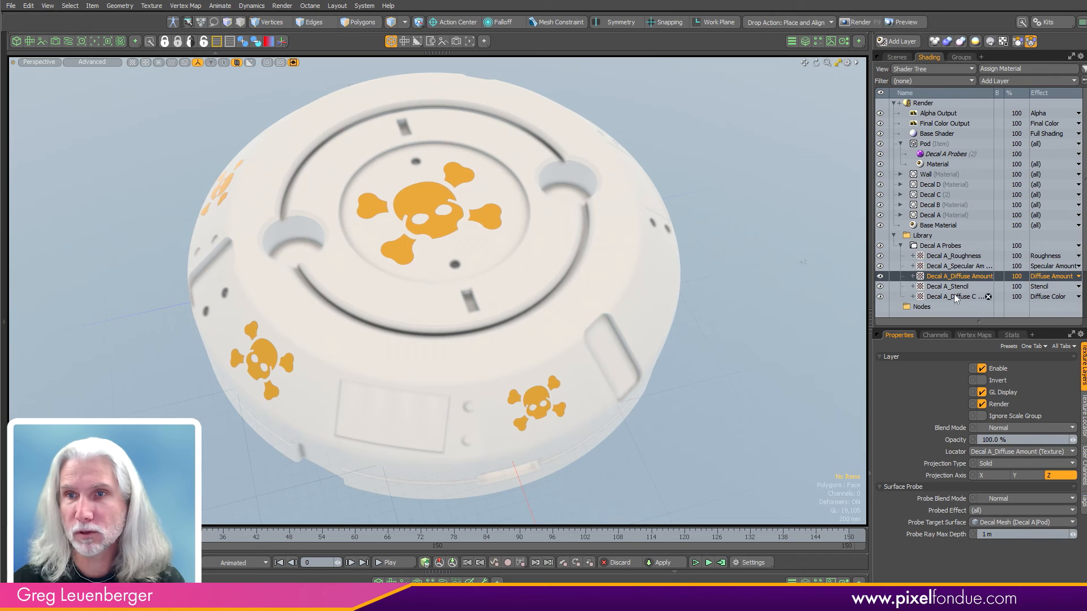
left_click(952, 287)
left_click(957, 297)
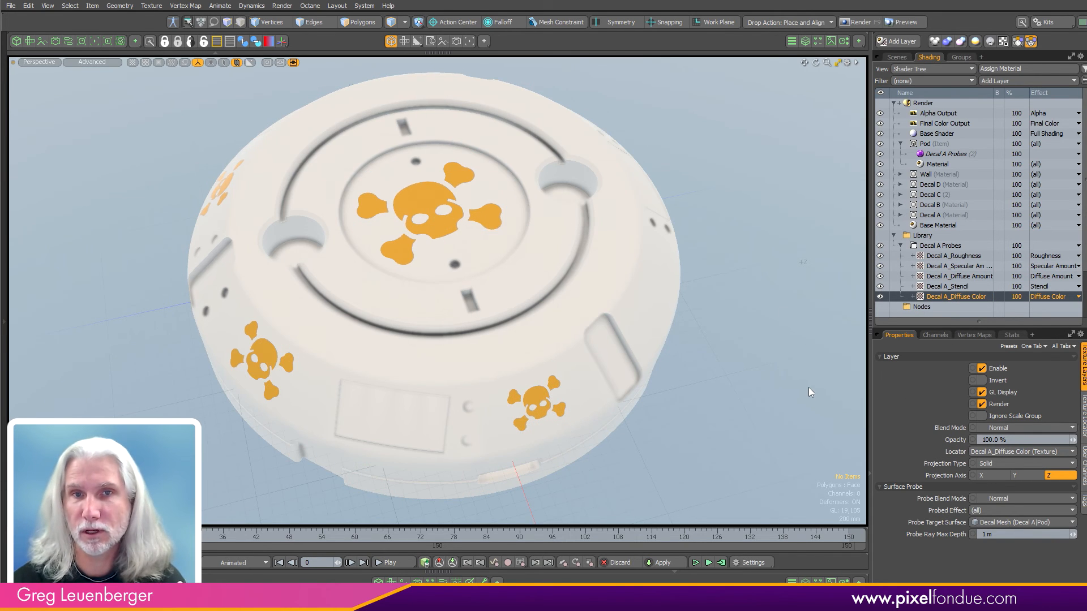
Collapse the Decal A Probes group in the Library and clear the Shader Tree selection.
left_click(935, 245)
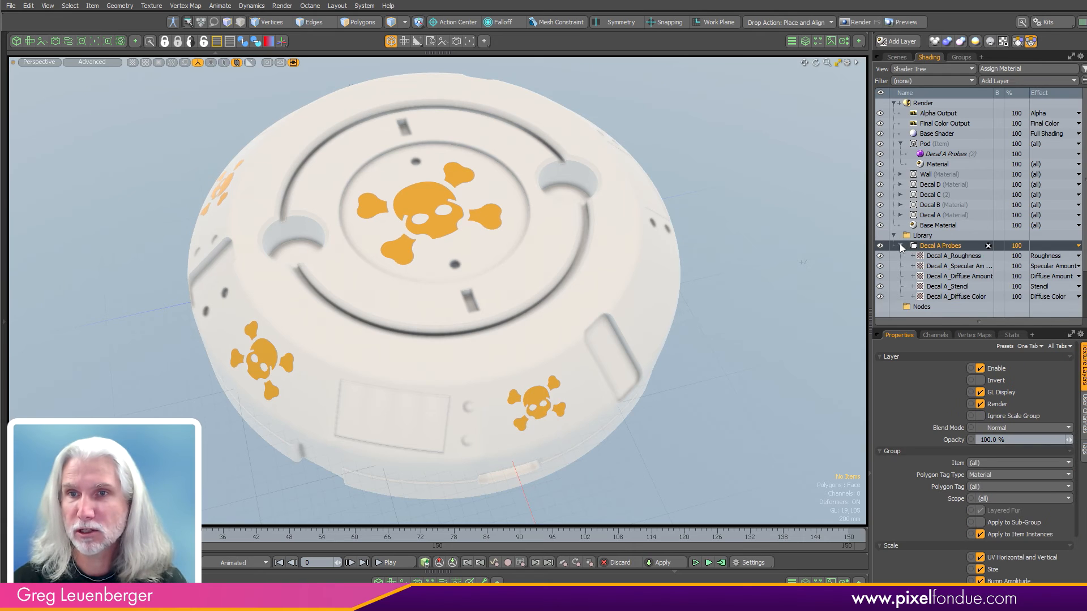
left_click(900, 245)
left_click(953, 156)
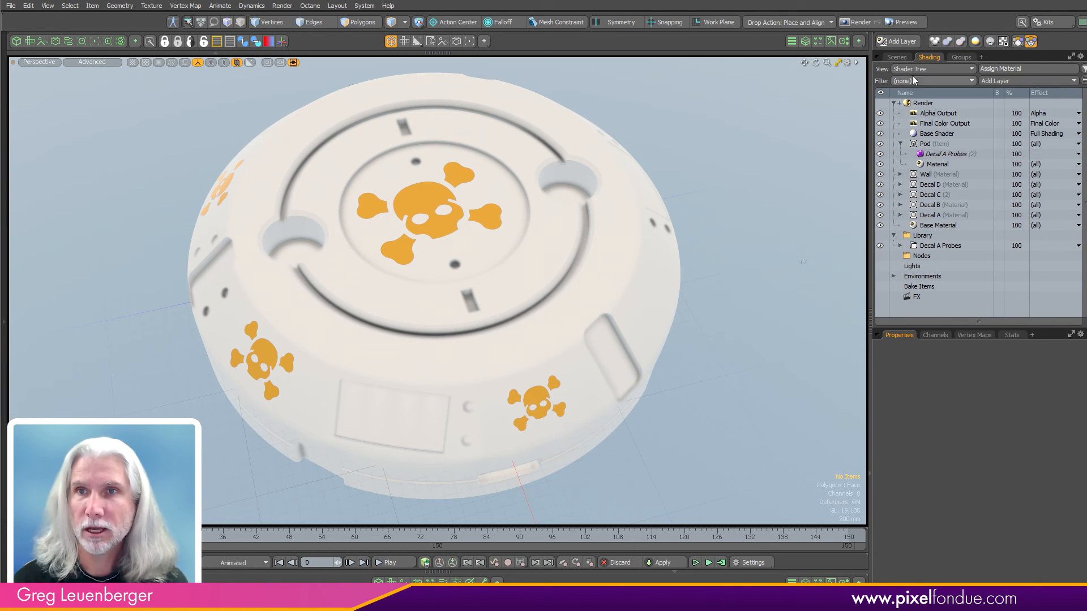
Expand the Decal group in the item list, select its Decal Mesh and check the mesh's Render option, keeping it at No.
left_click(905, 57)
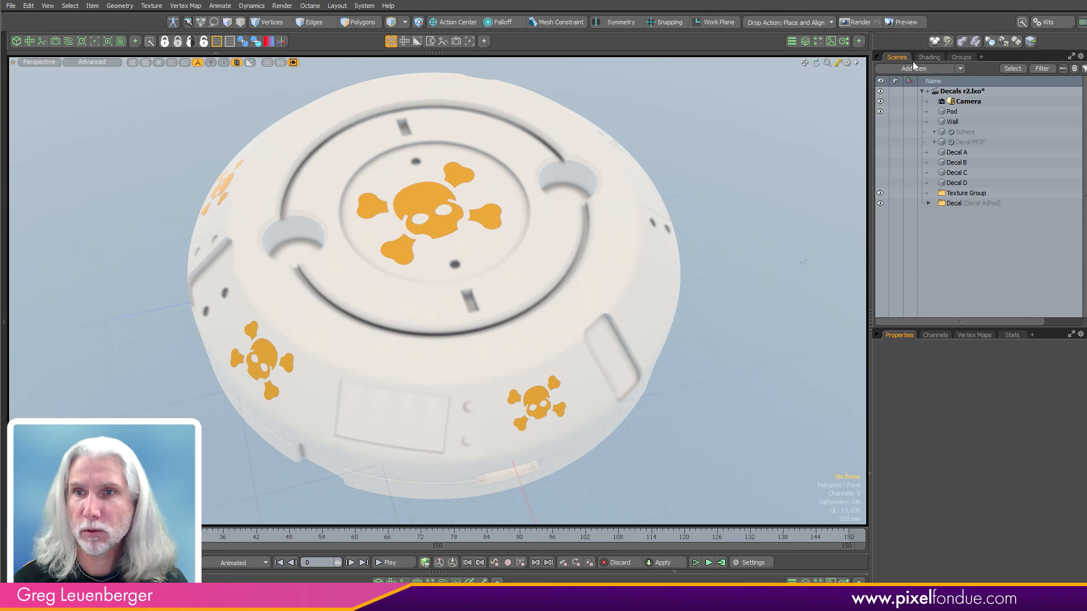
left_click(927, 203)
left_click(964, 214)
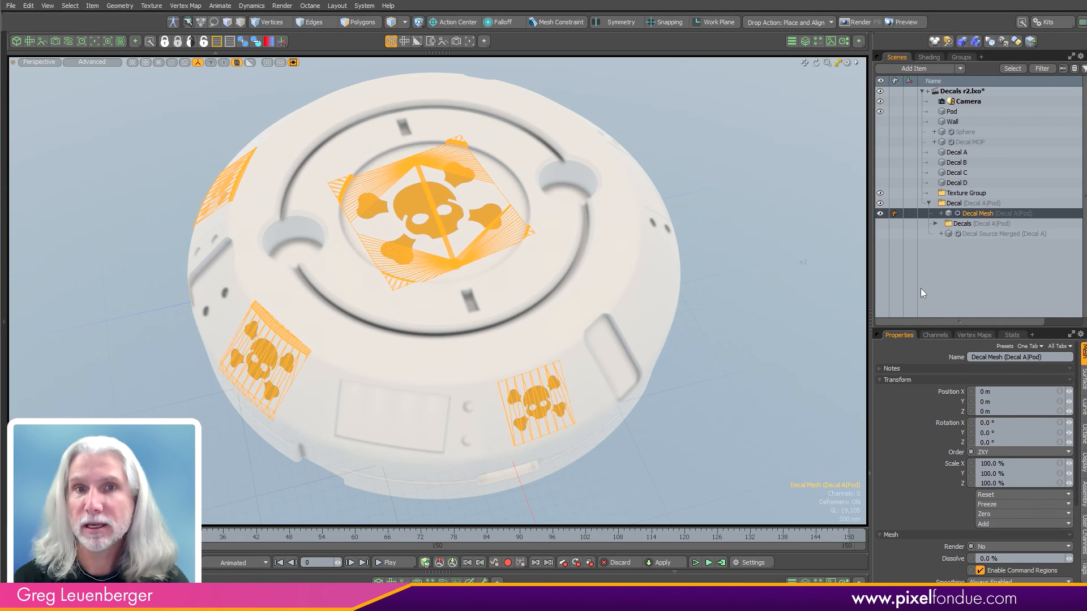
left_click(985, 546)
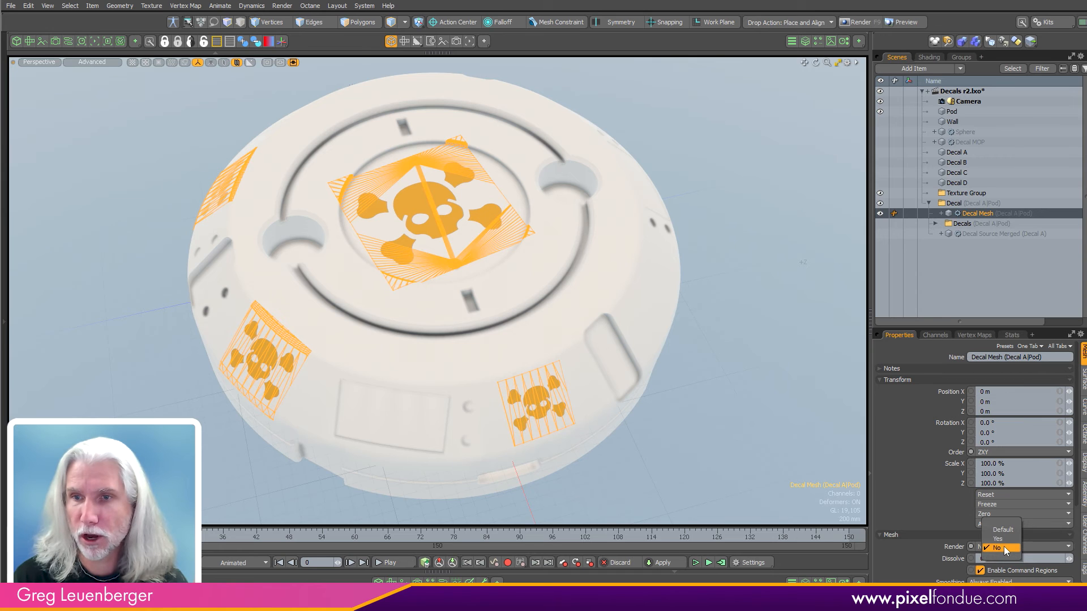
left_click(1008, 549)
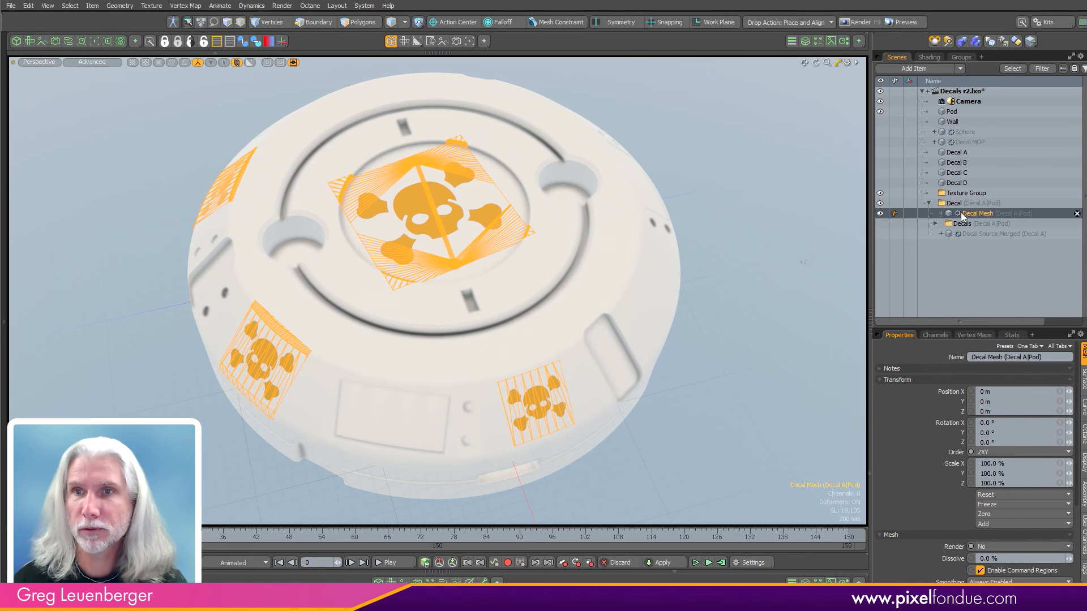
Clear the item selection and show the render preview beside the perspective view to check the decals on the Pod.
left_click(960, 213, "ctrl")
left_click(962, 113)
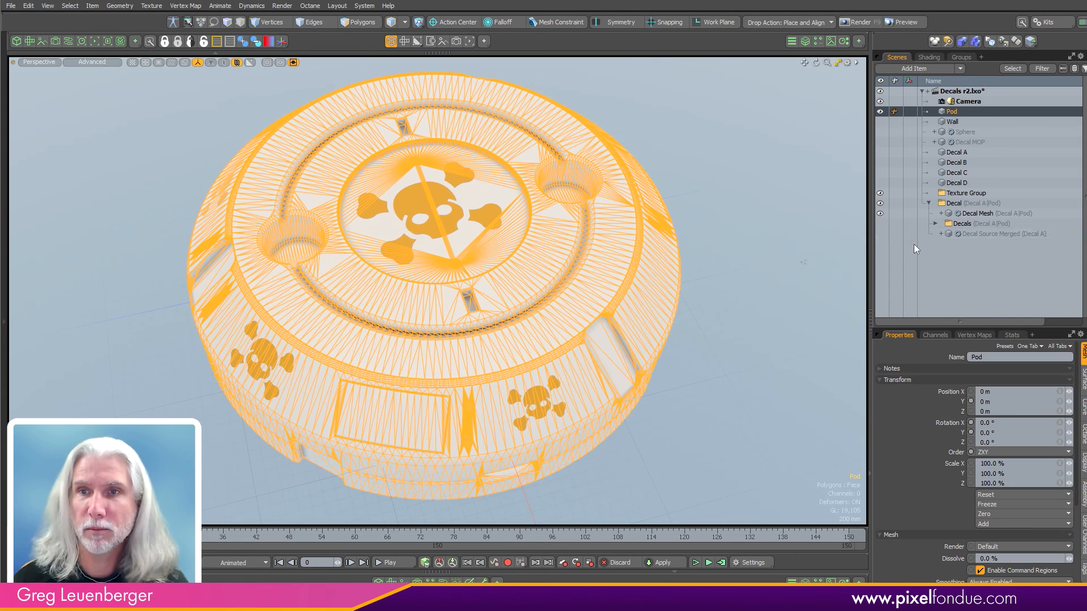
left_click(880, 214)
left_click(89, 82)
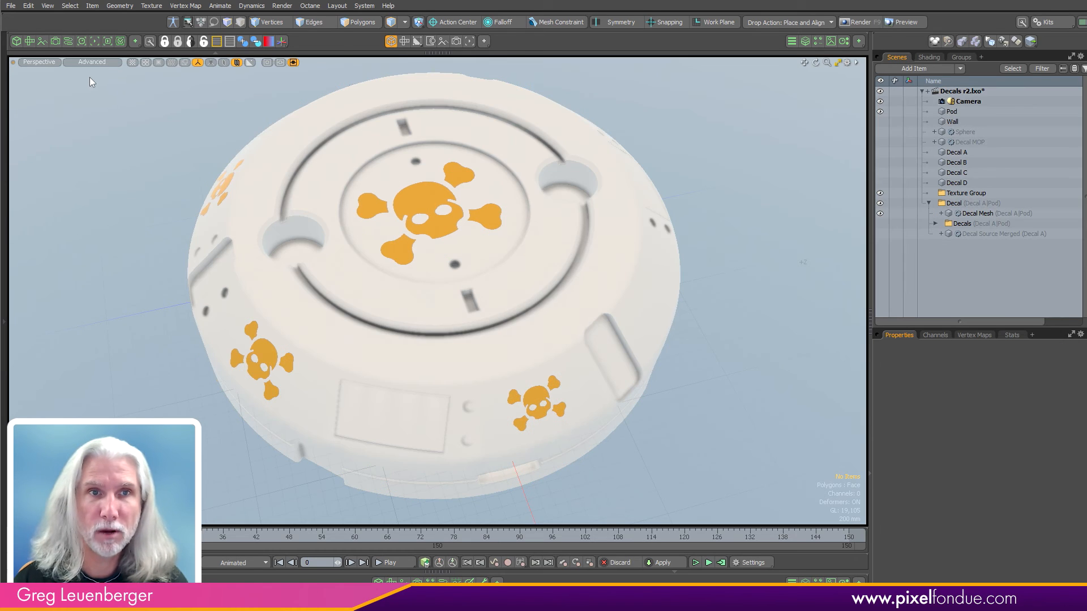
left_click(94, 41)
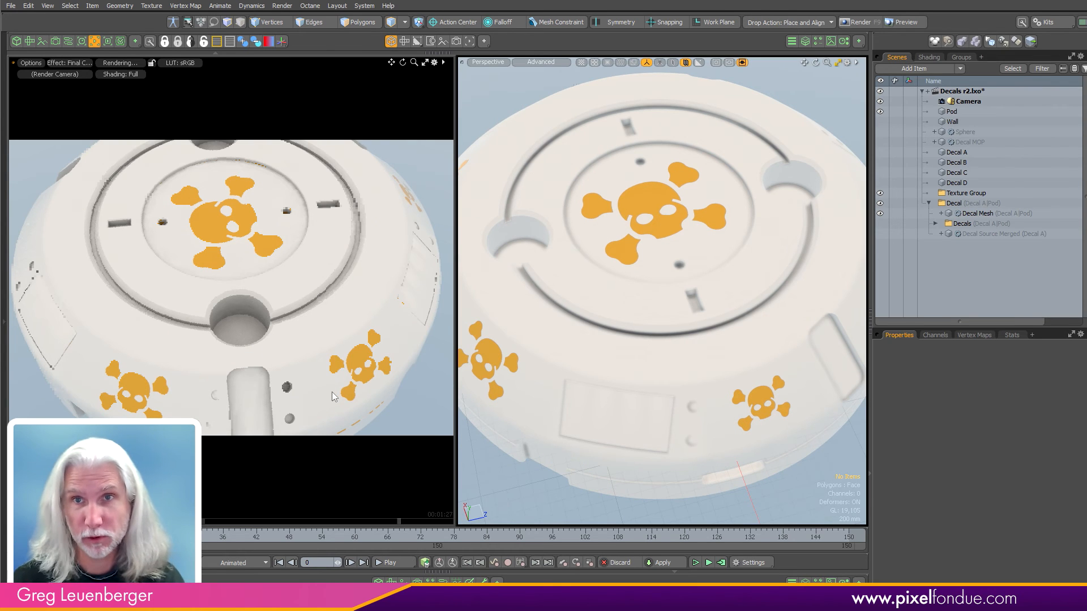
Set the Probe Ray Max Depth of all five Decal A probe layers in the Library to 0.005 m.
left_click(929, 57)
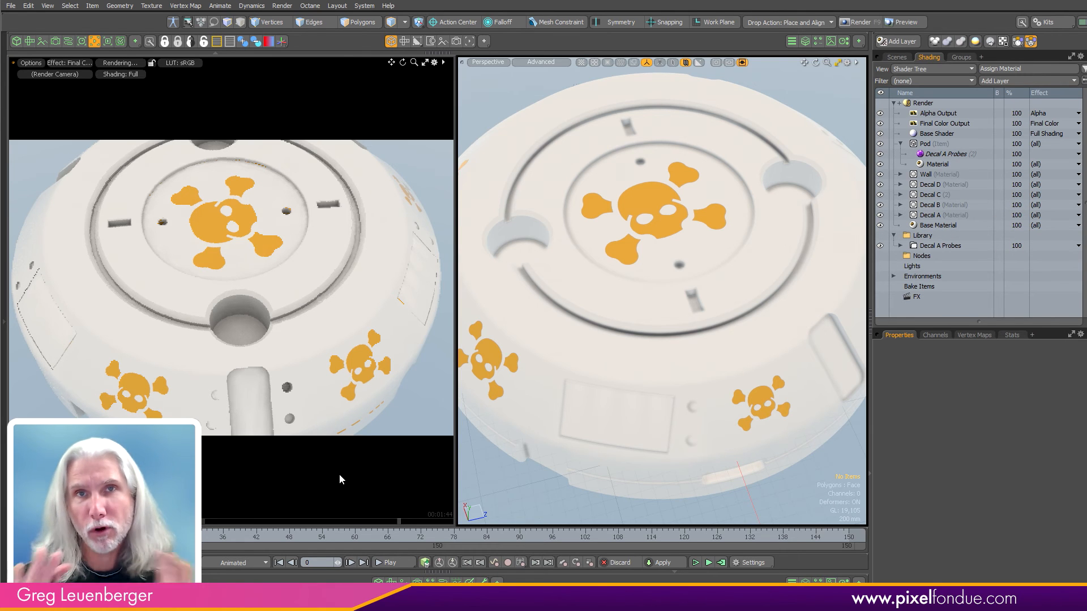
left_click(900, 245)
left_click(951, 256)
left_click(942, 297, "shift")
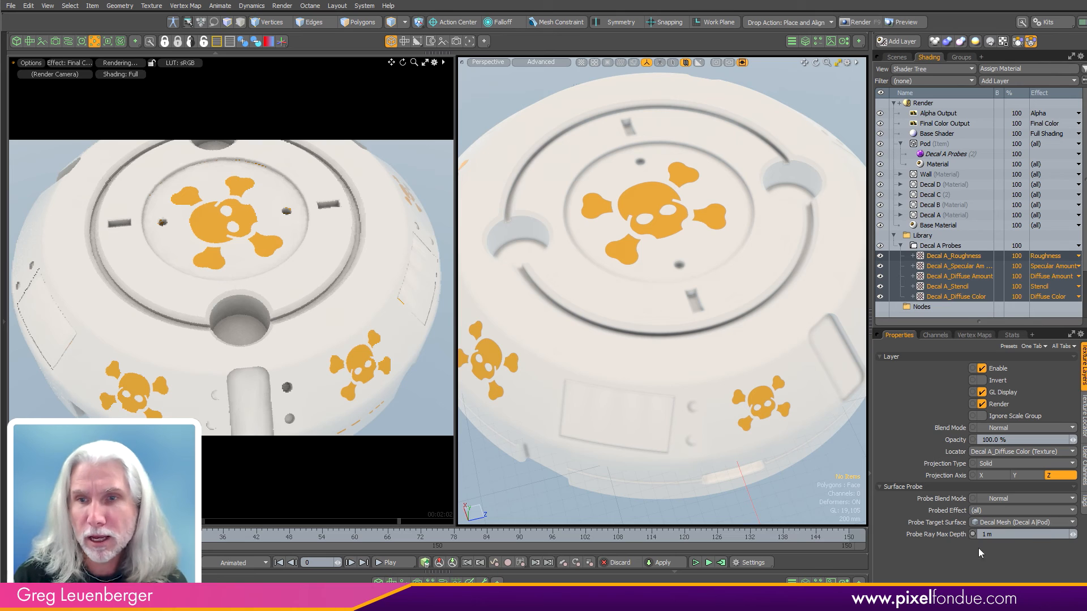
left_click(1004, 533)
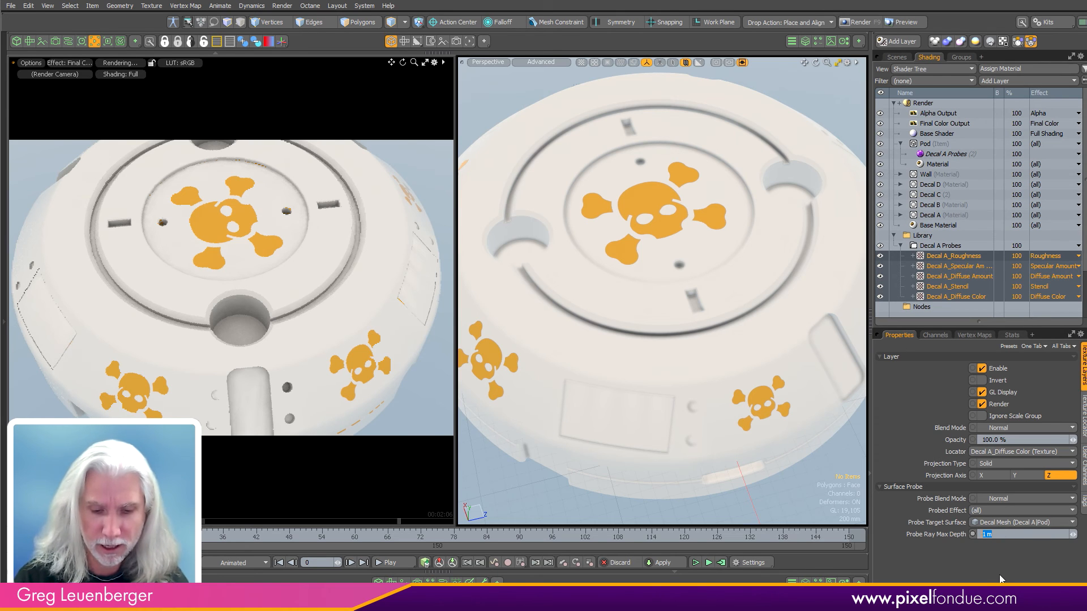
type(".005")
key("Return")
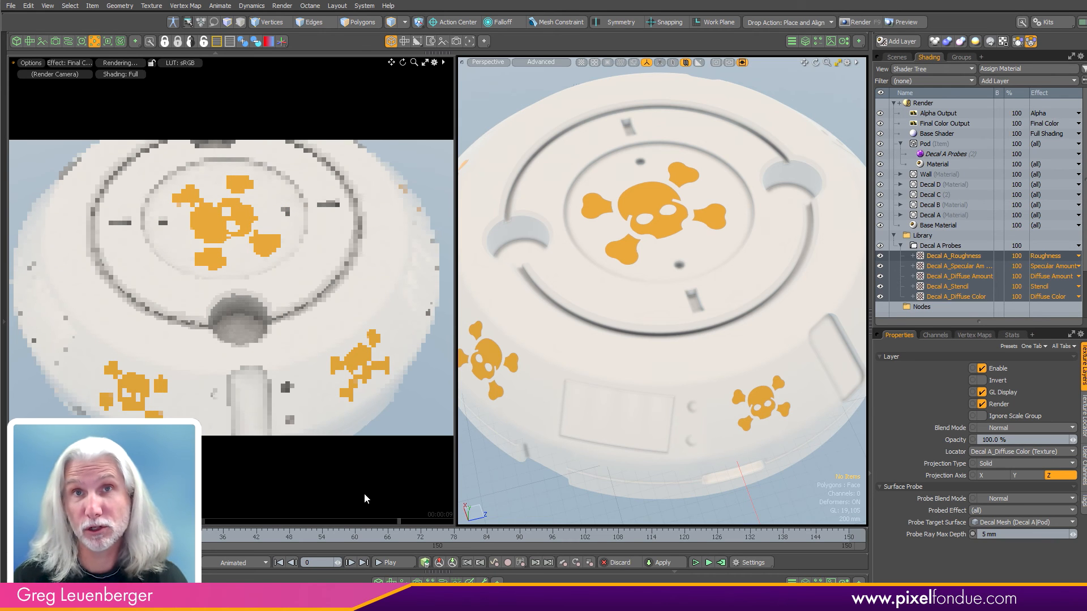
Select the Pod mesh to view its UV layout, and select the Pod material group in the Shader Tree.
left_click(687, 361)
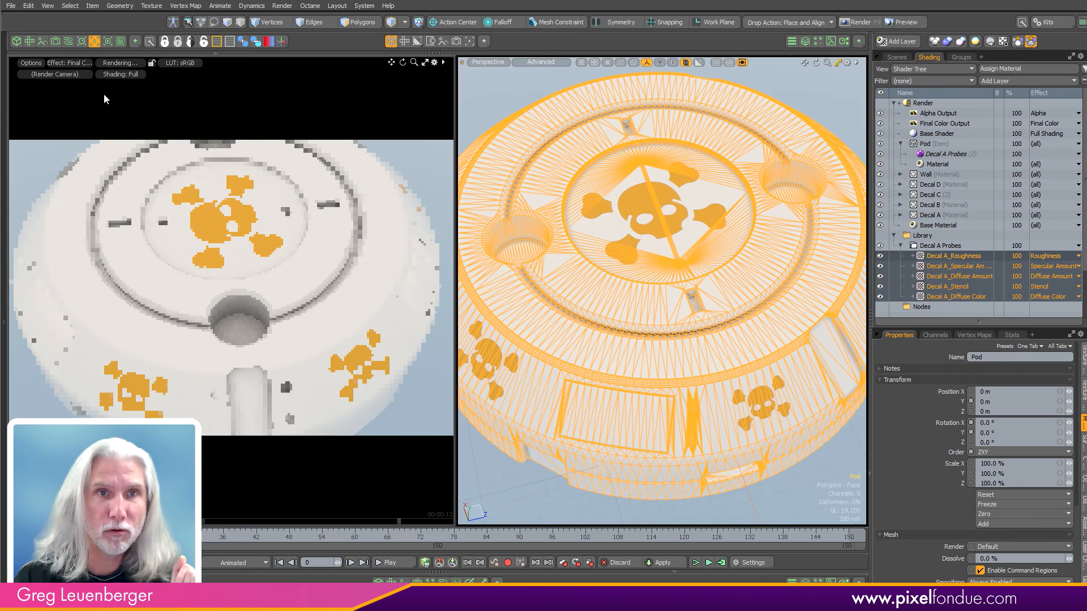
left_click(31, 41)
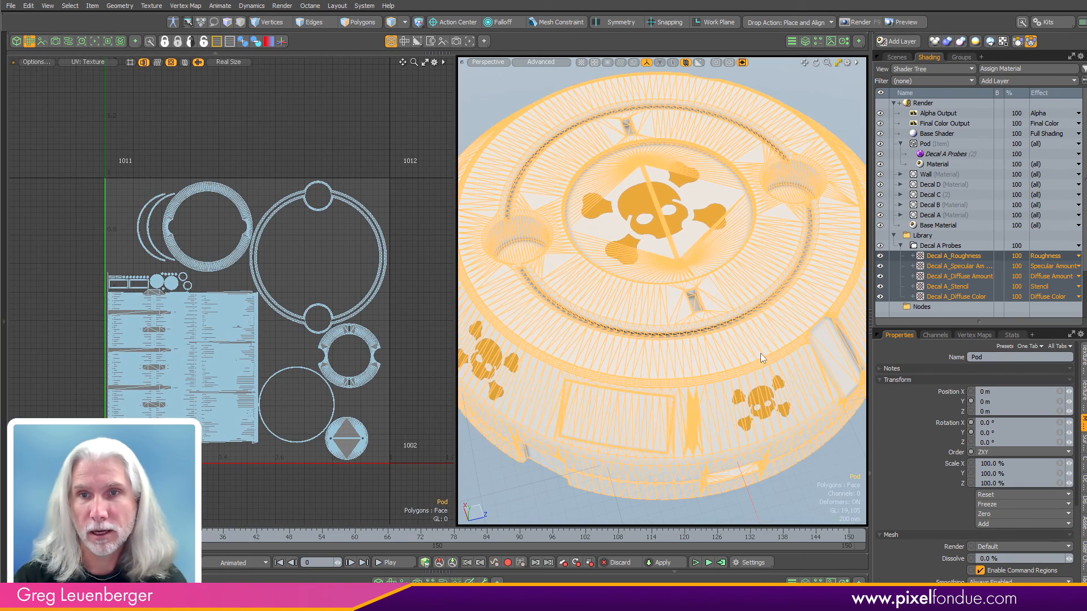
scroll(703, 362, "down", 2)
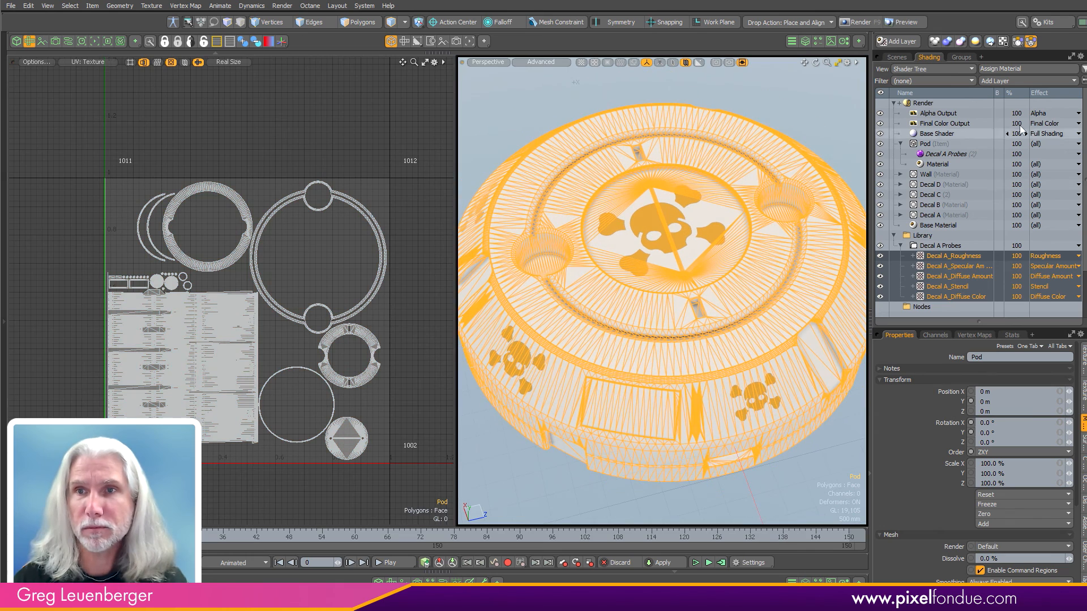
left_click(936, 144)
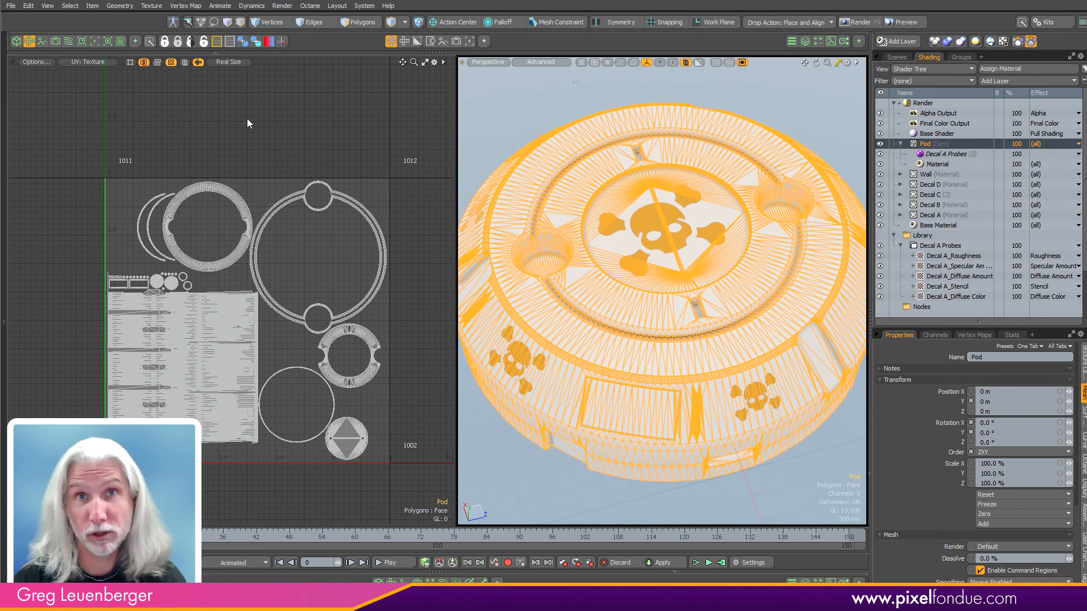
Start the render preview with its Render Mode set to Bake, and deselect the Pod mesh.
left_click(95, 41)
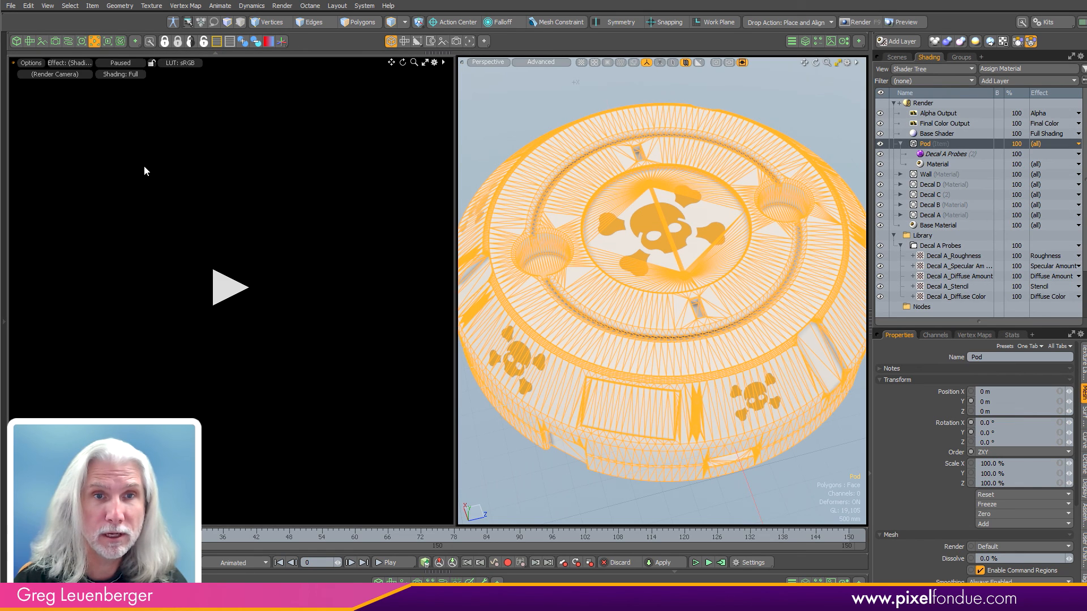
left_click(216, 291)
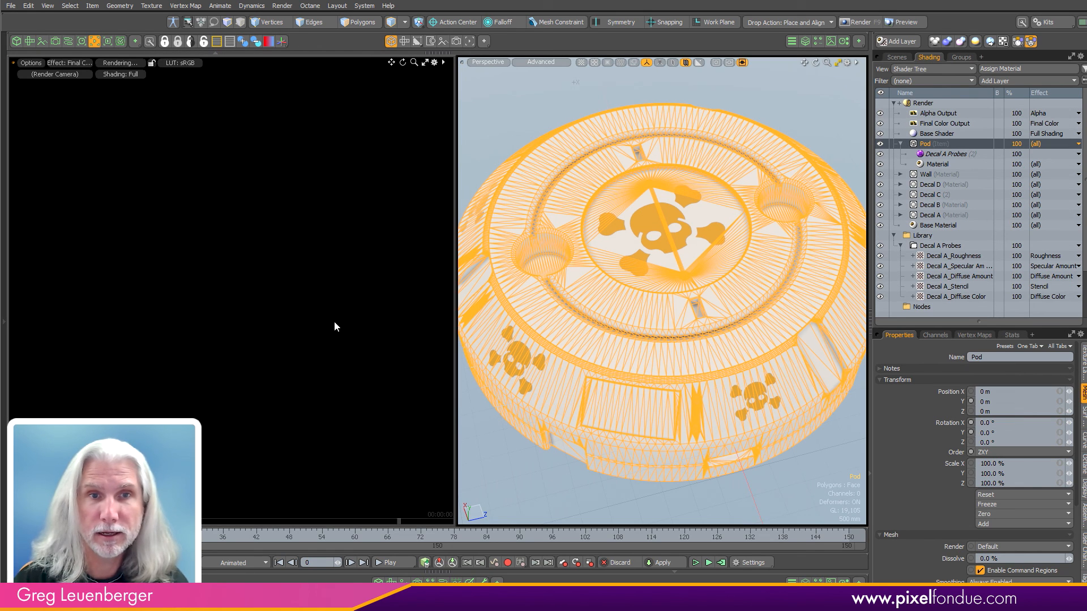
left_click(435, 63)
left_click(429, 117)
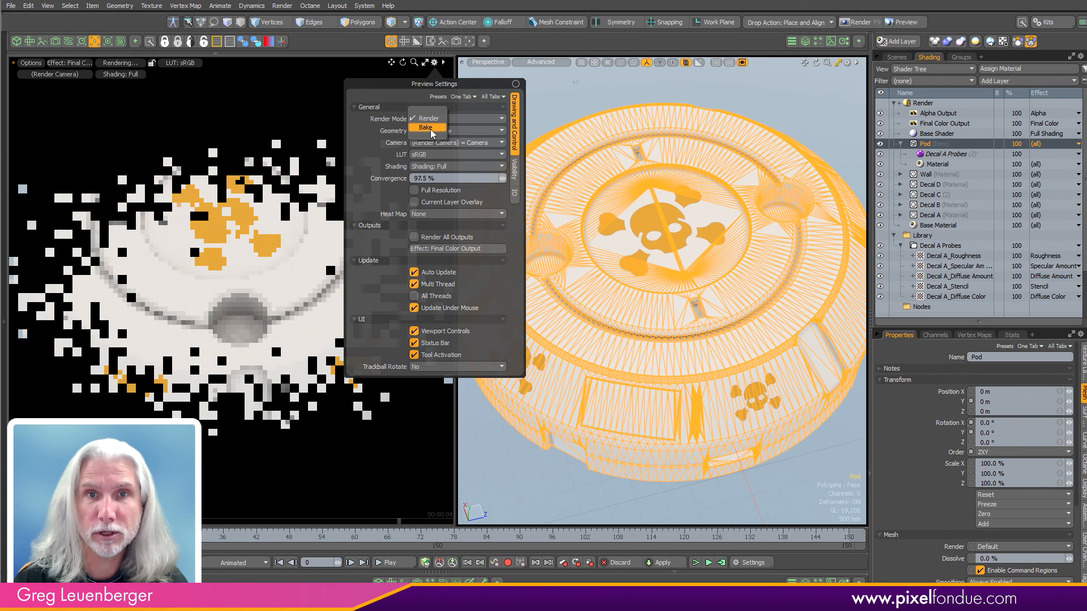
left_click(432, 129)
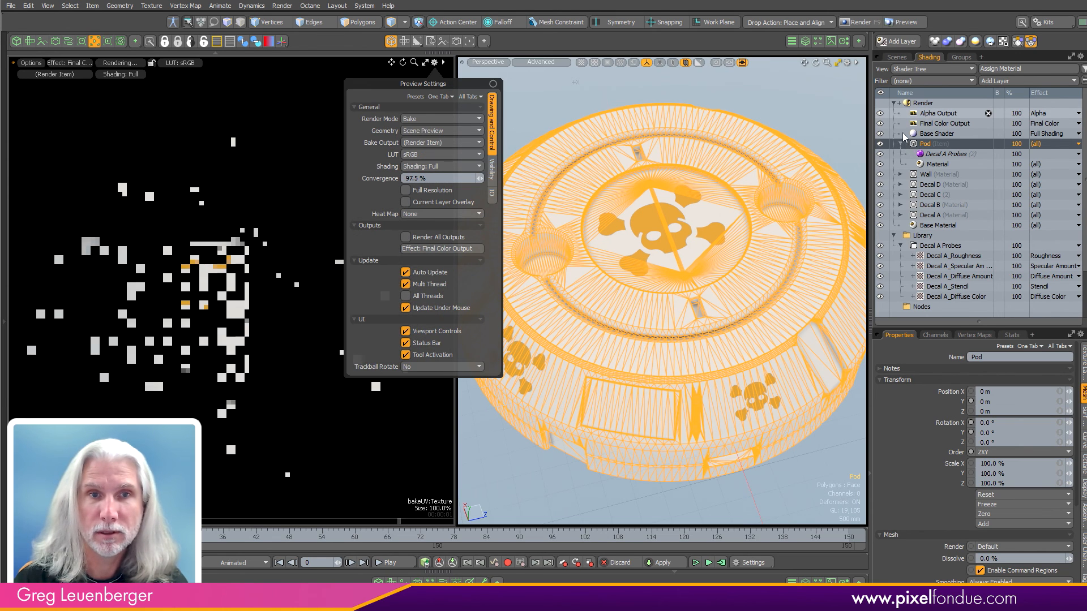
left_click_drag(383, 84, 402, 103)
left_click(511, 103)
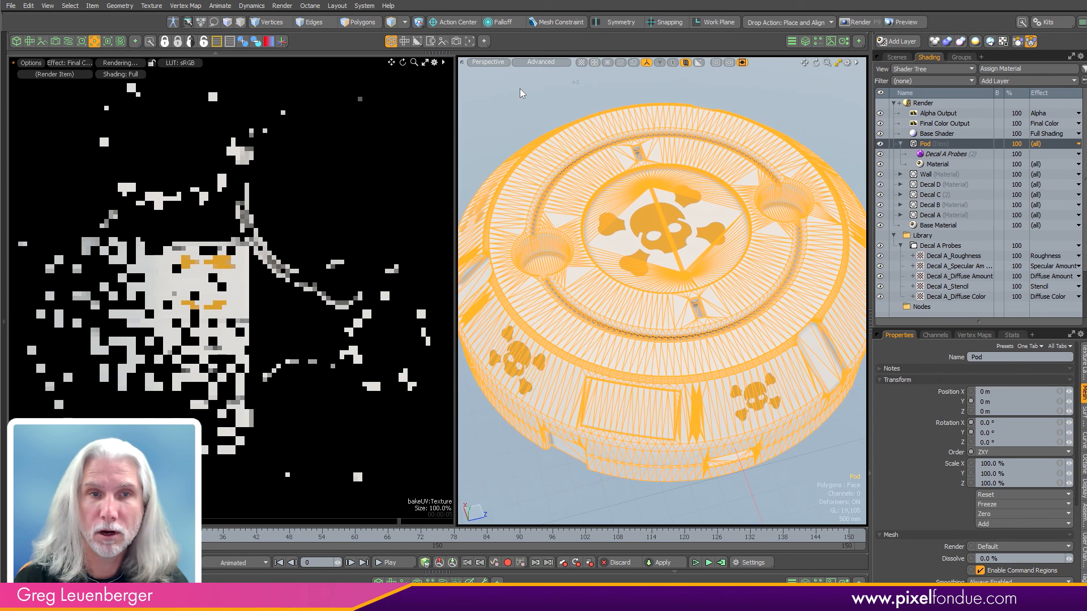
left_click(481, 101)
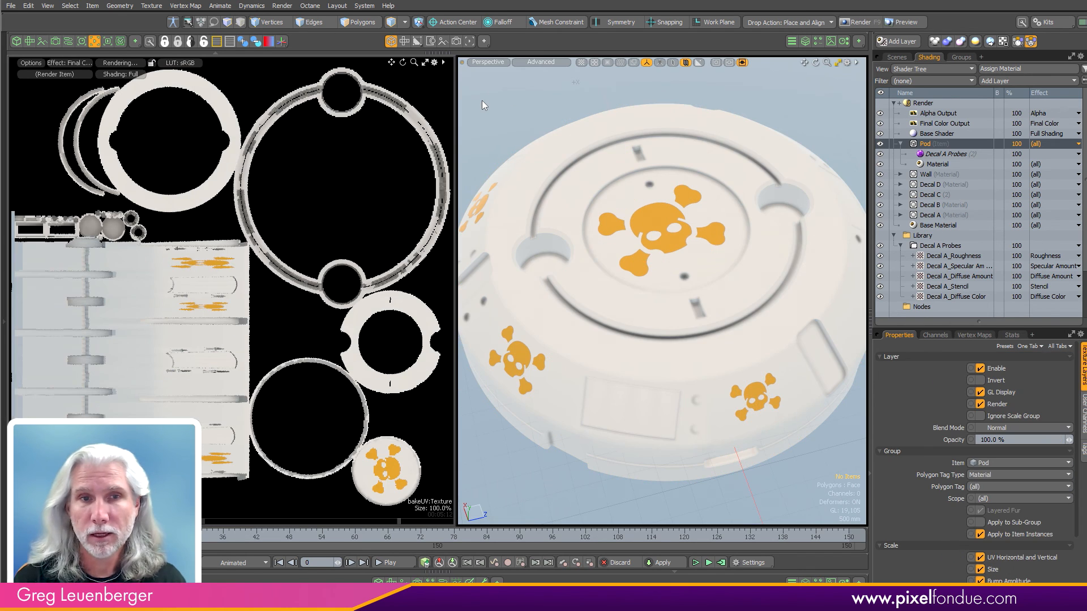